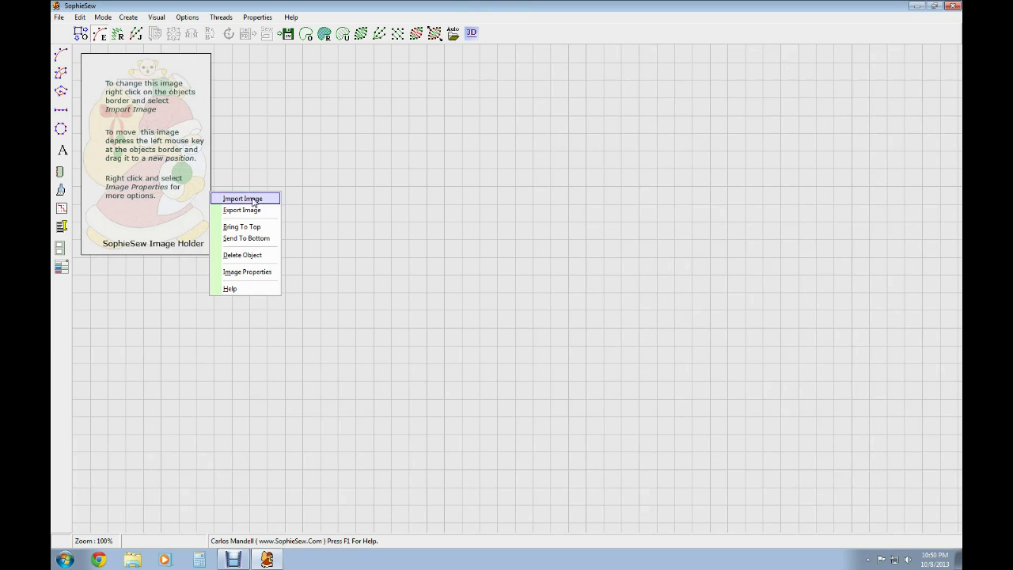
- Import the spider web picture into the image holder and place it nearer the middle of the canvas
click(242, 199)
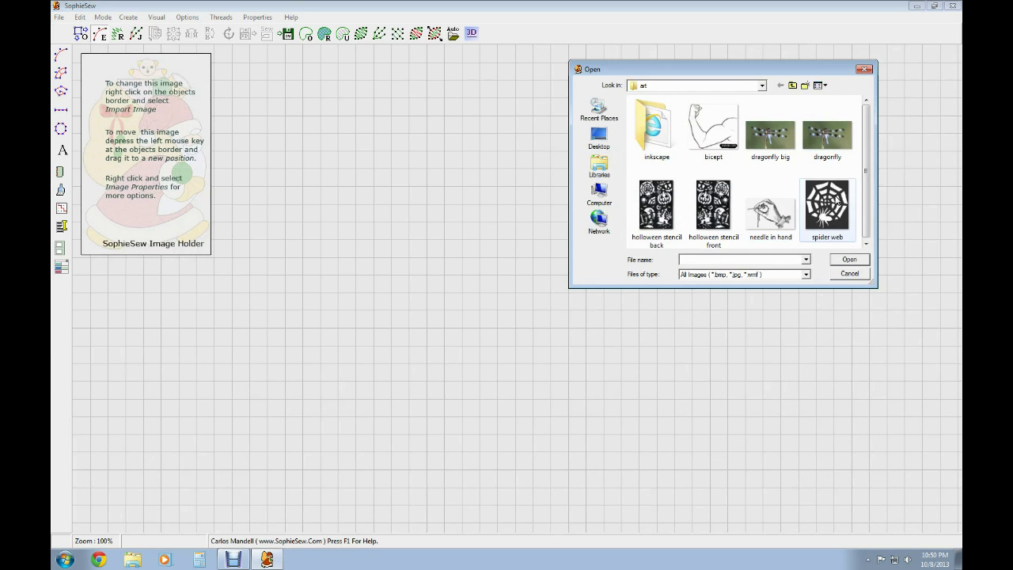
double_click(837, 203)
drag(329, 190, 625, 327)
scroll(622, 327, up, 2)
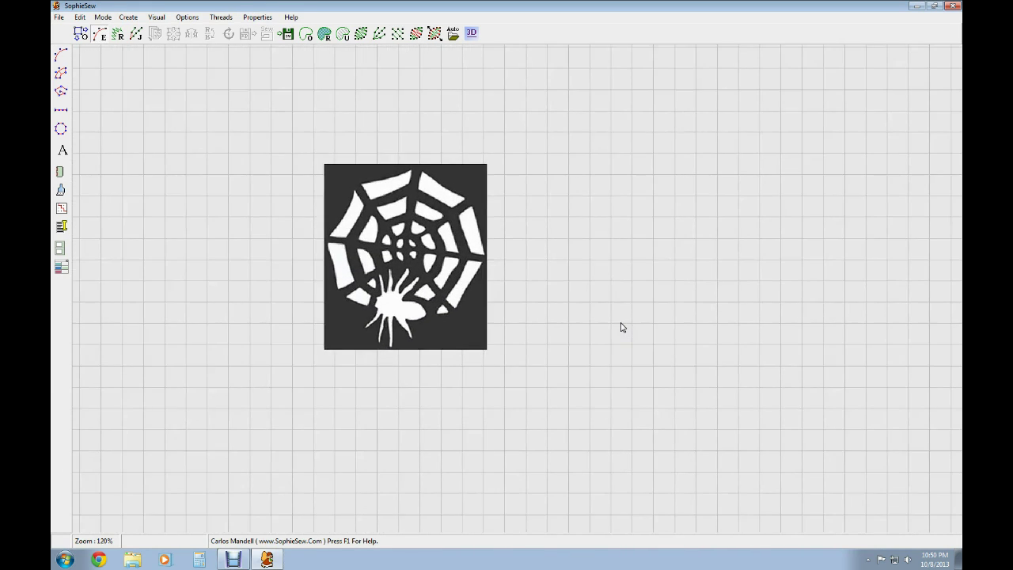
drag(568, 274, 652, 329)
scroll(652, 329, up, 1)
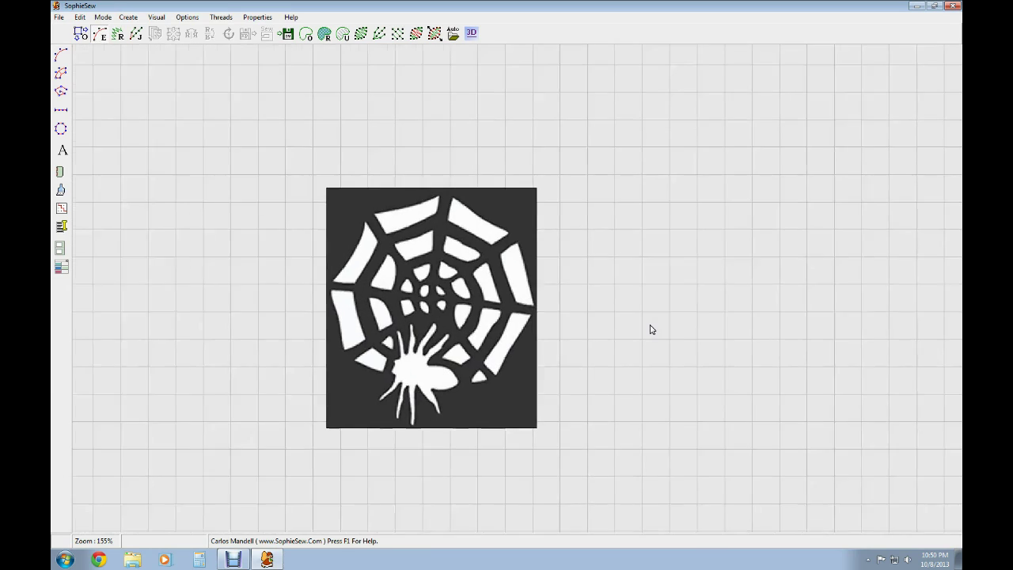
- Trace a closed outline object around the outermost ring of the spider web, passing through its outer corners
click(61, 54)
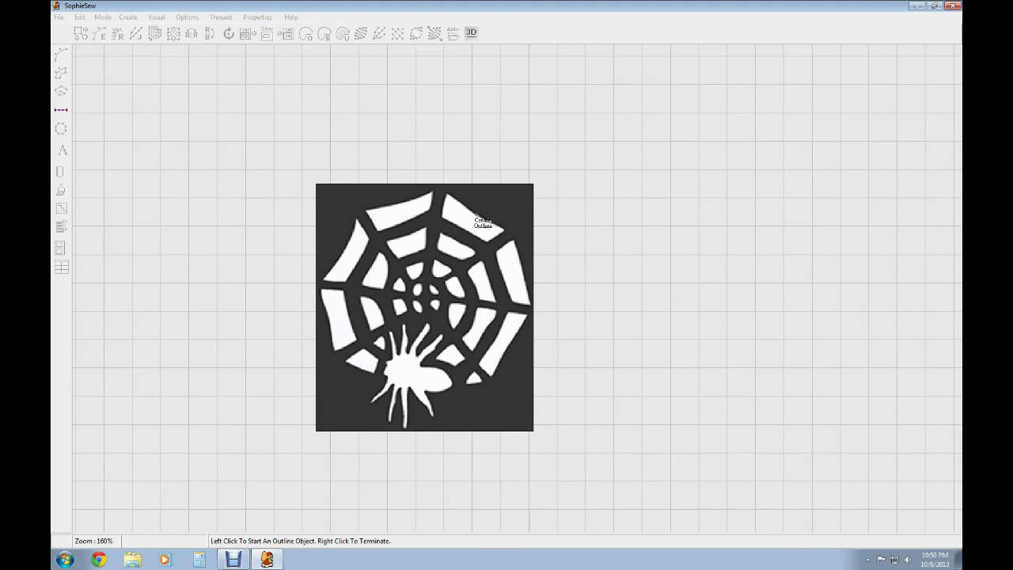
click(322, 274)
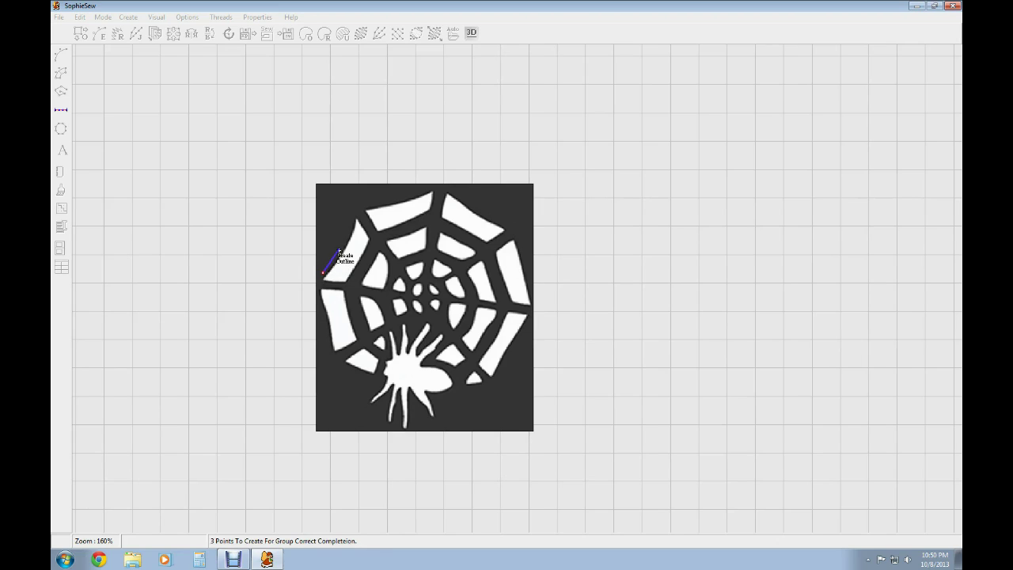
click(335, 251)
click(346, 233)
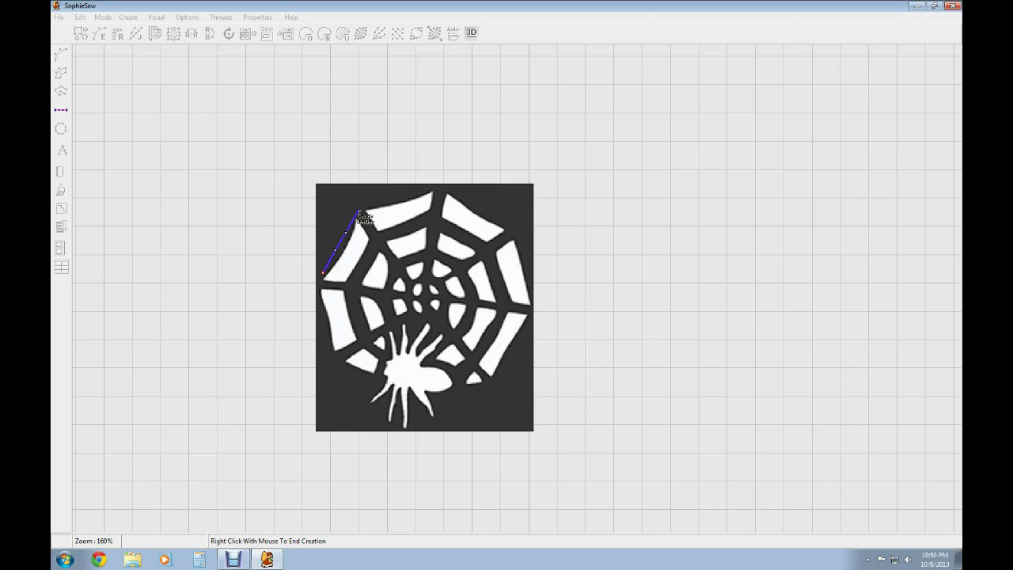
click(358, 211)
click(383, 196)
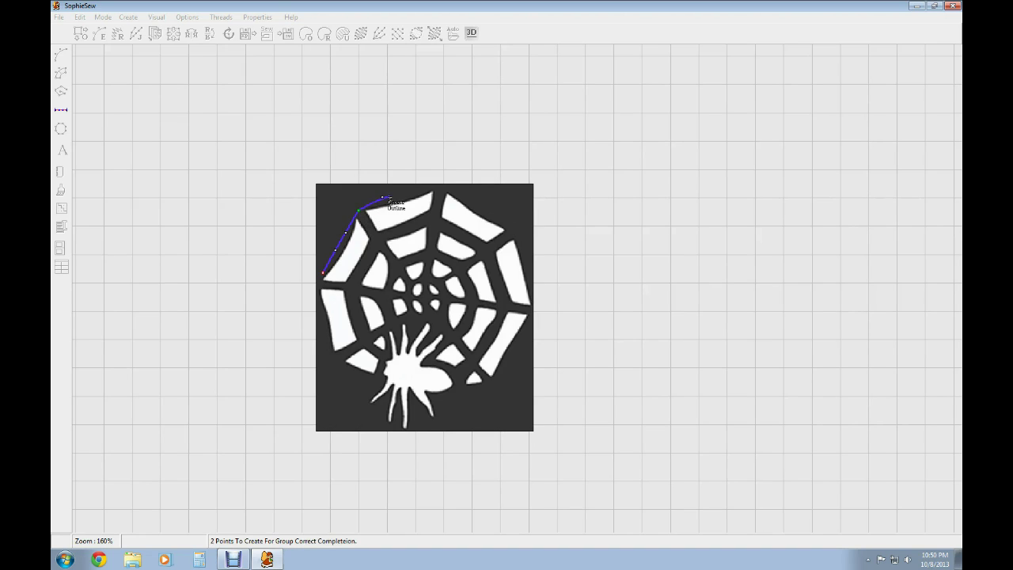
click(410, 194)
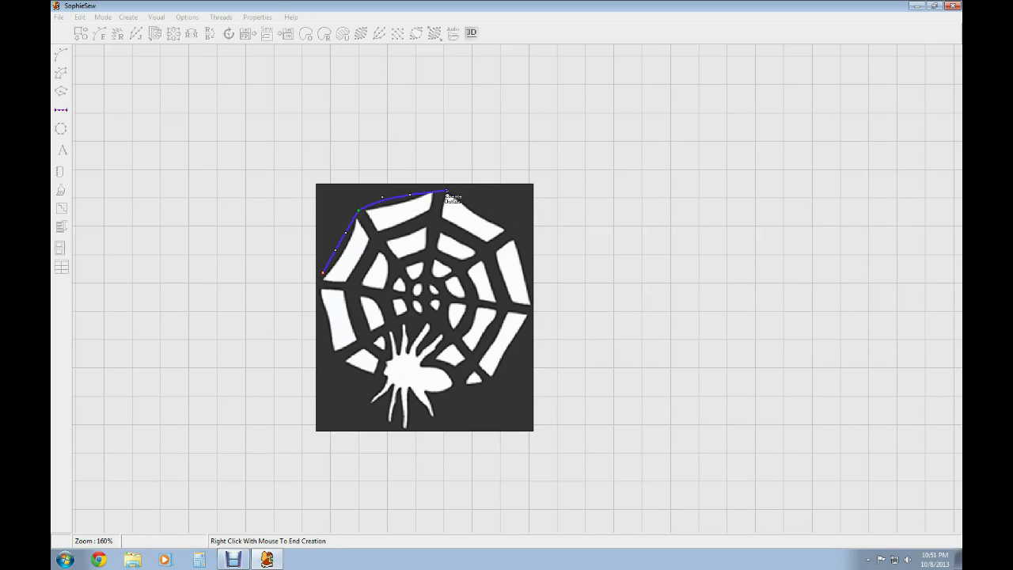
click(439, 191)
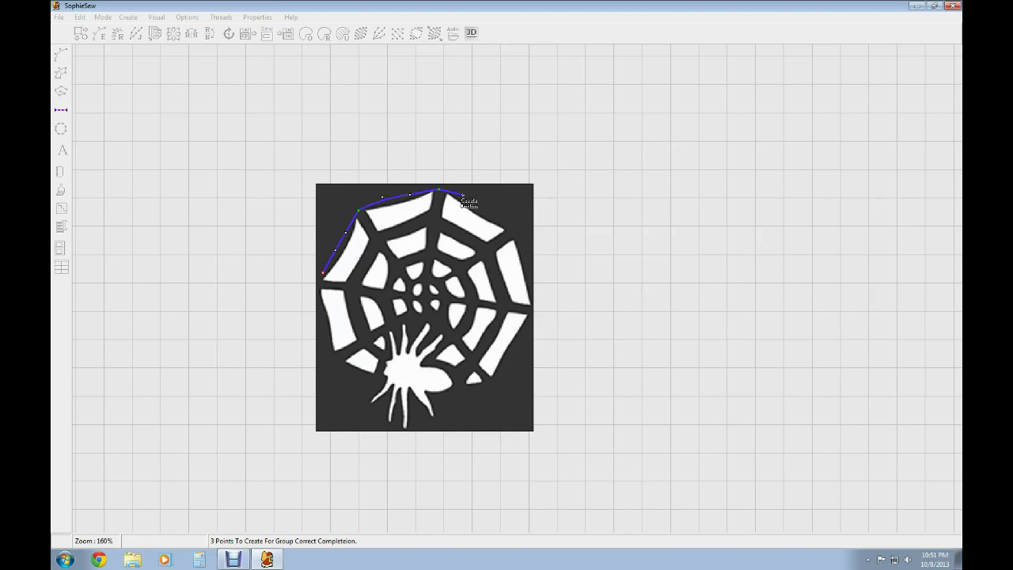
click(463, 194)
click(488, 213)
click(513, 234)
click(527, 252)
click(533, 277)
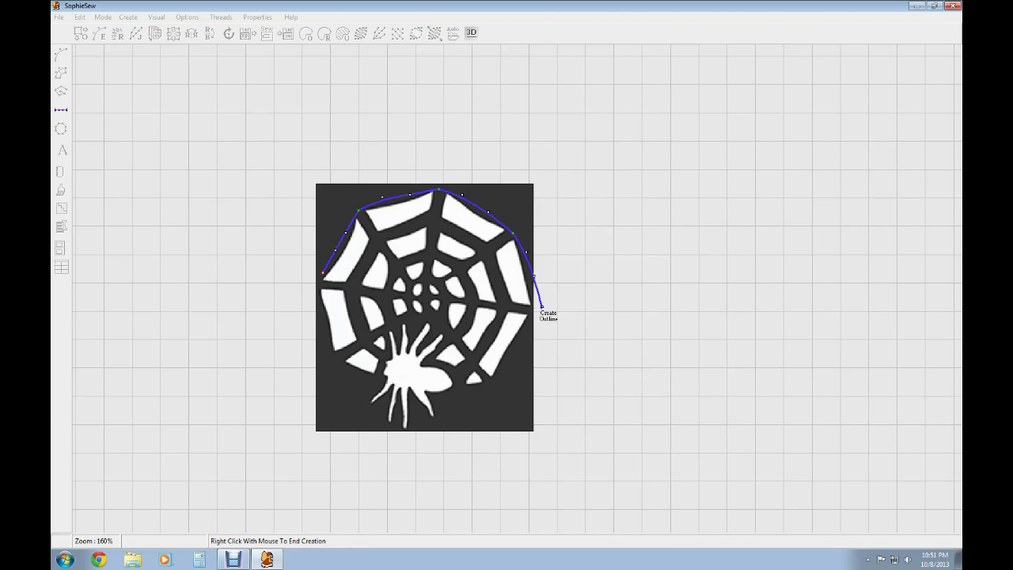
click(540, 314)
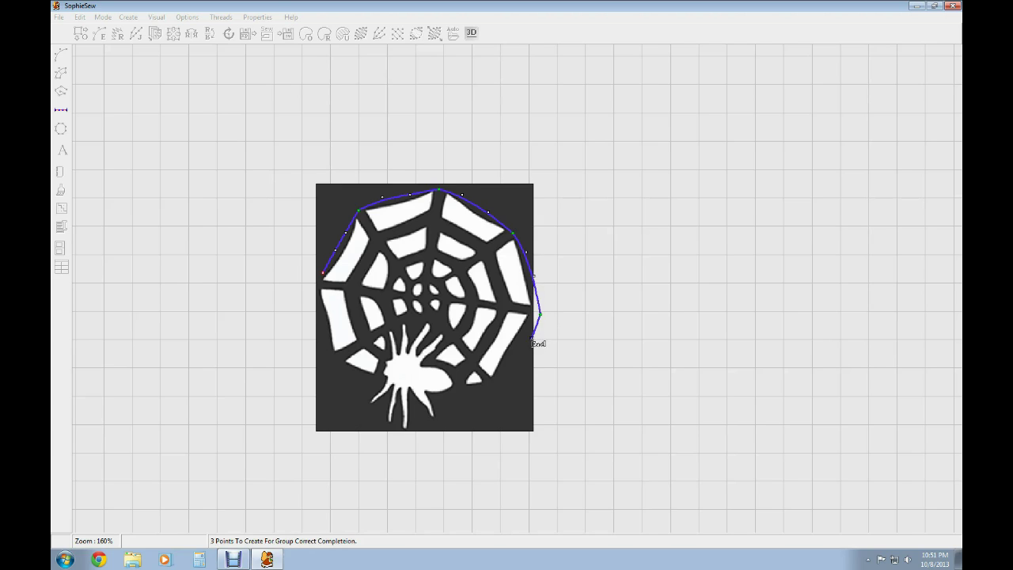
click(530, 341)
click(519, 364)
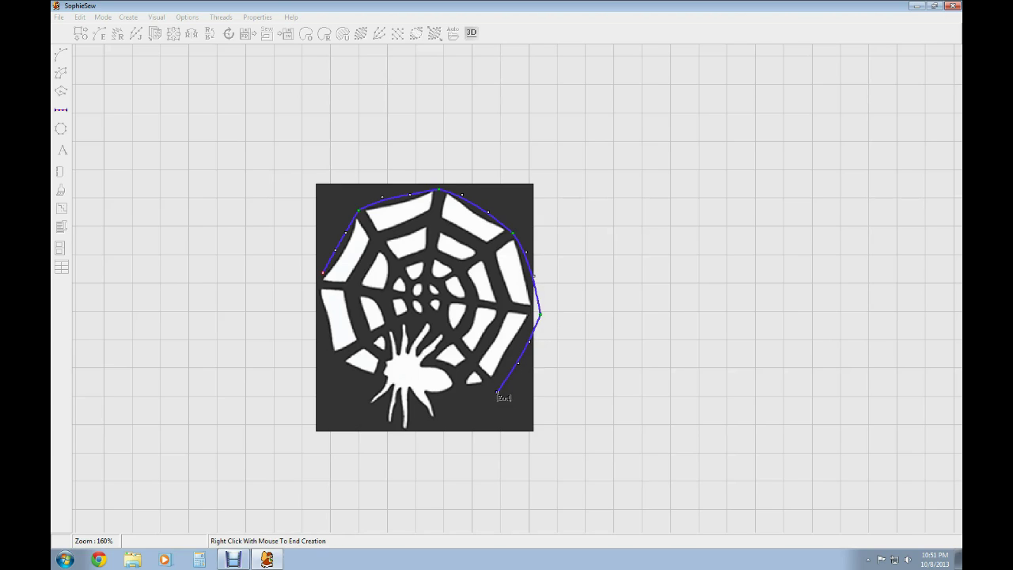
click(498, 385)
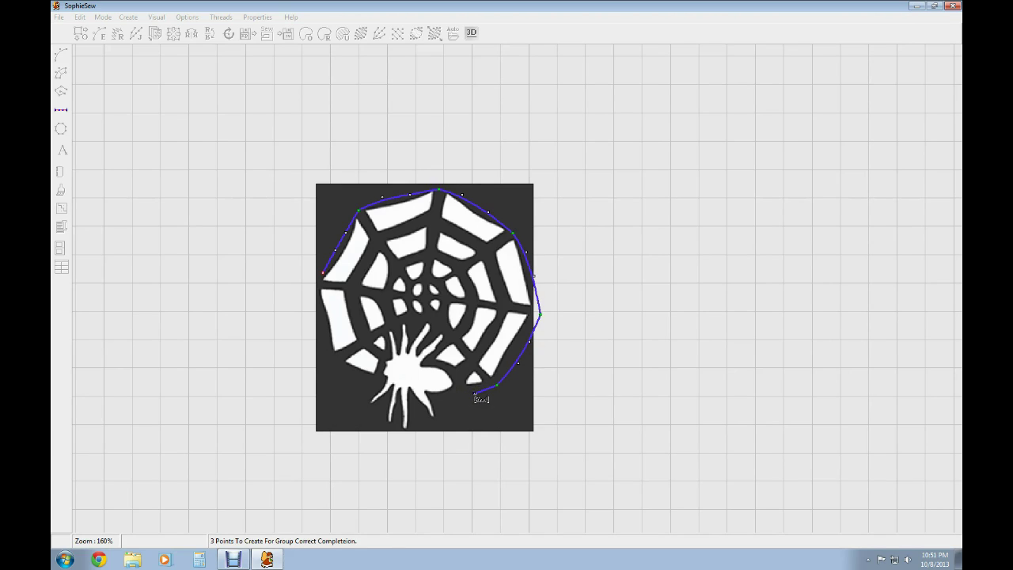
click(447, 396)
click(341, 380)
click(323, 311)
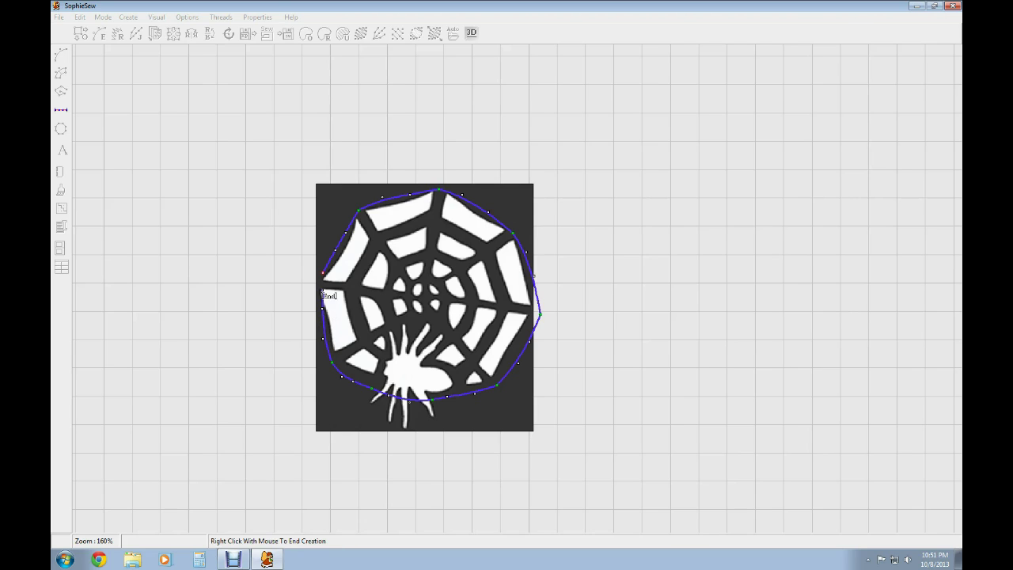
right_click(323, 277)
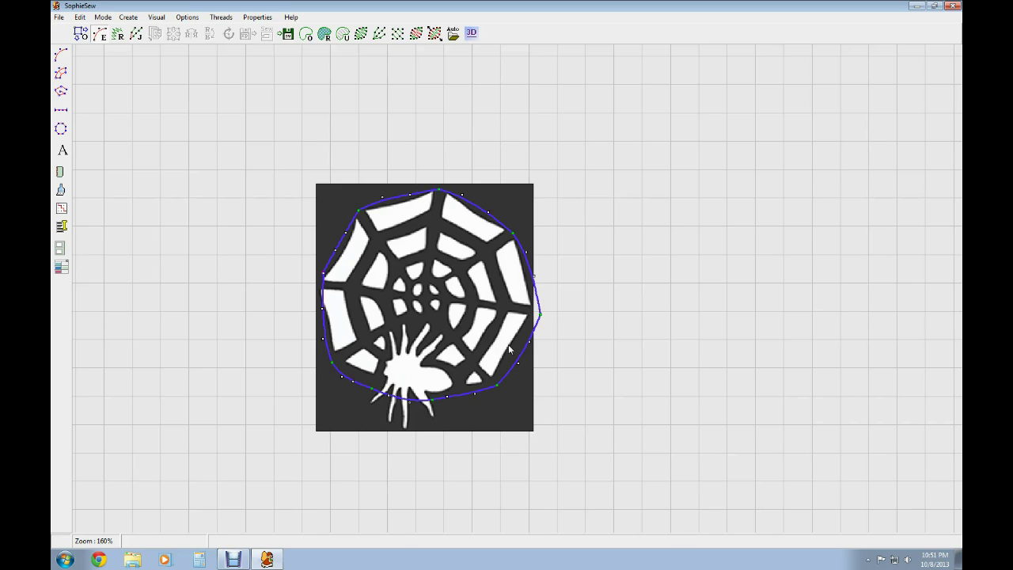
- Trace a second closed outline along the web's middle ring, inside the outer row of white cells and across the spider's body
click(62, 55)
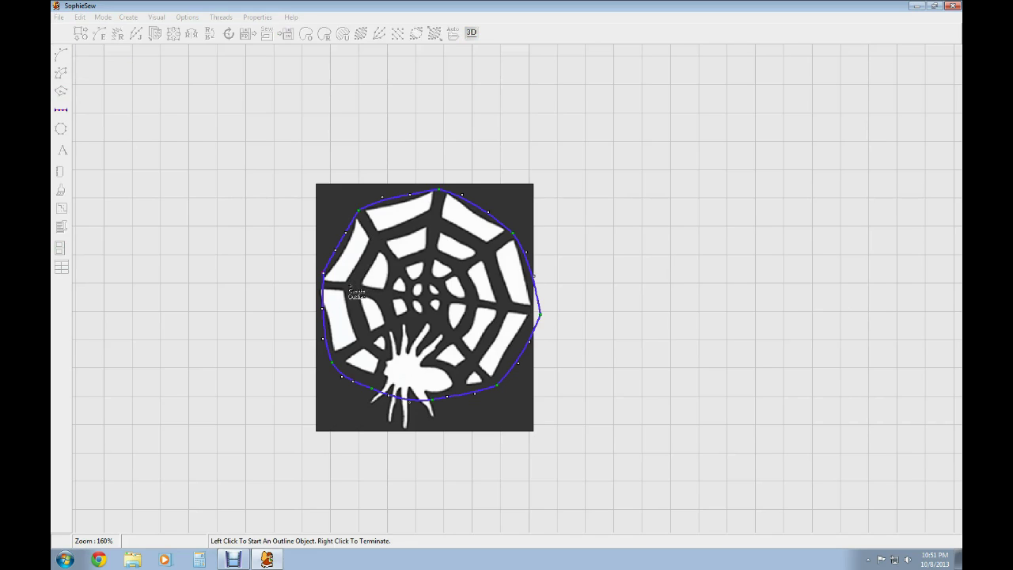
click(349, 287)
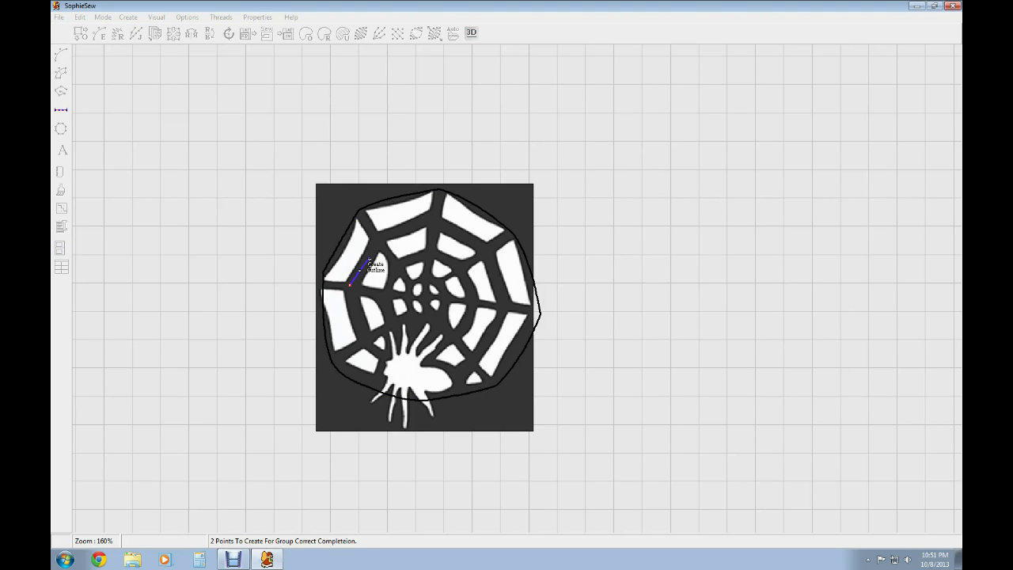
click(369, 259)
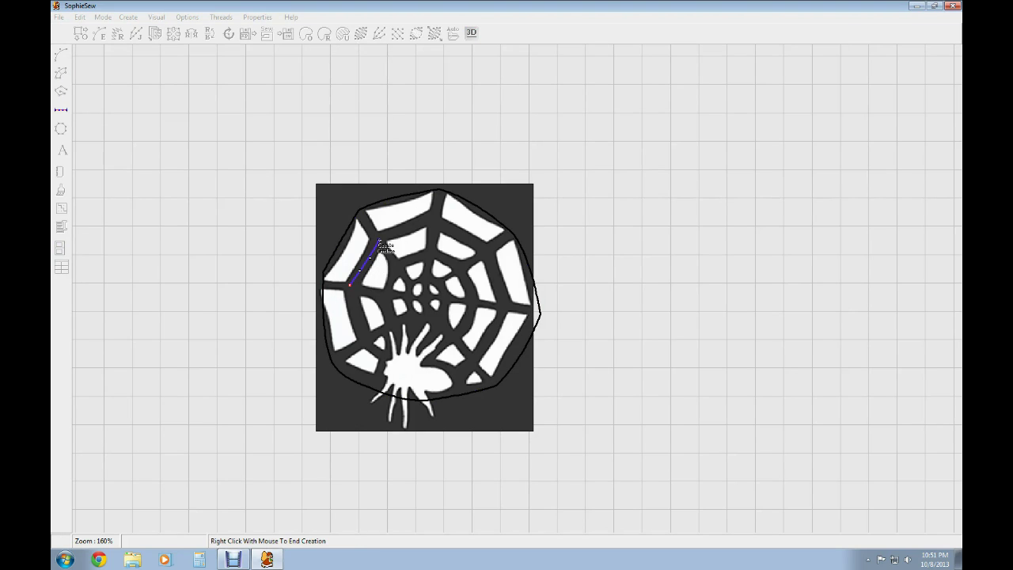
click(379, 240)
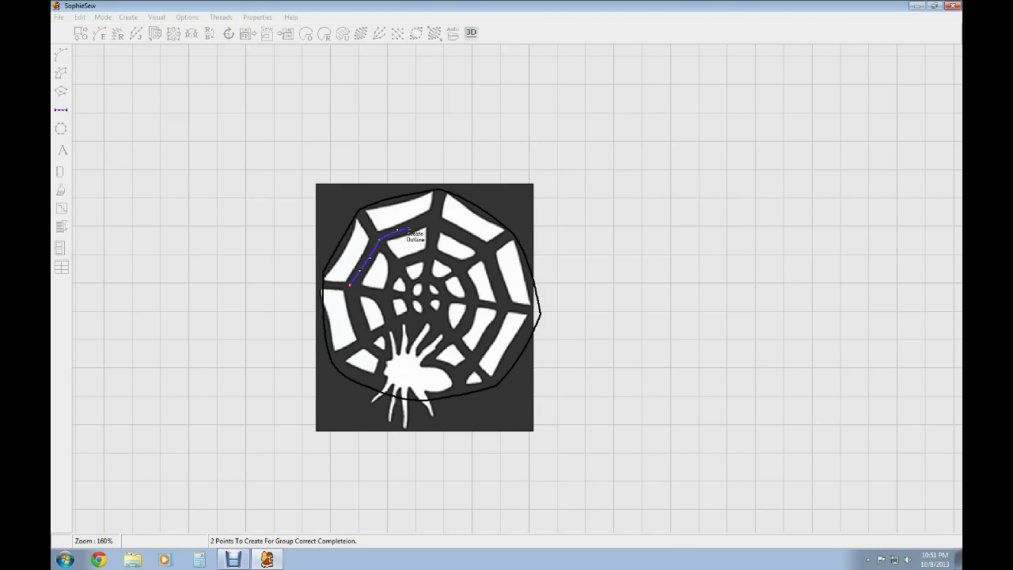
click(412, 226)
click(432, 222)
click(460, 234)
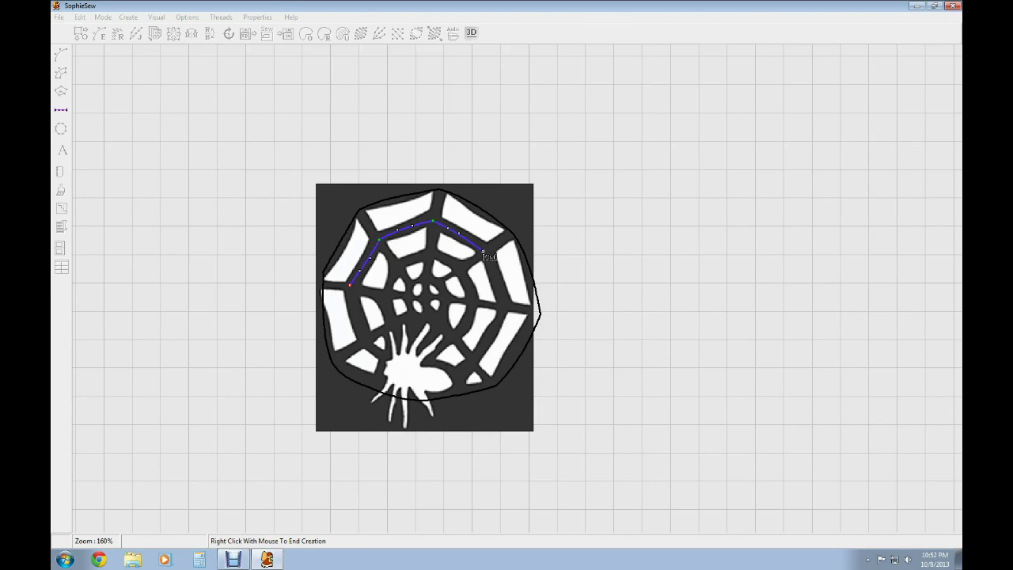
click(483, 252)
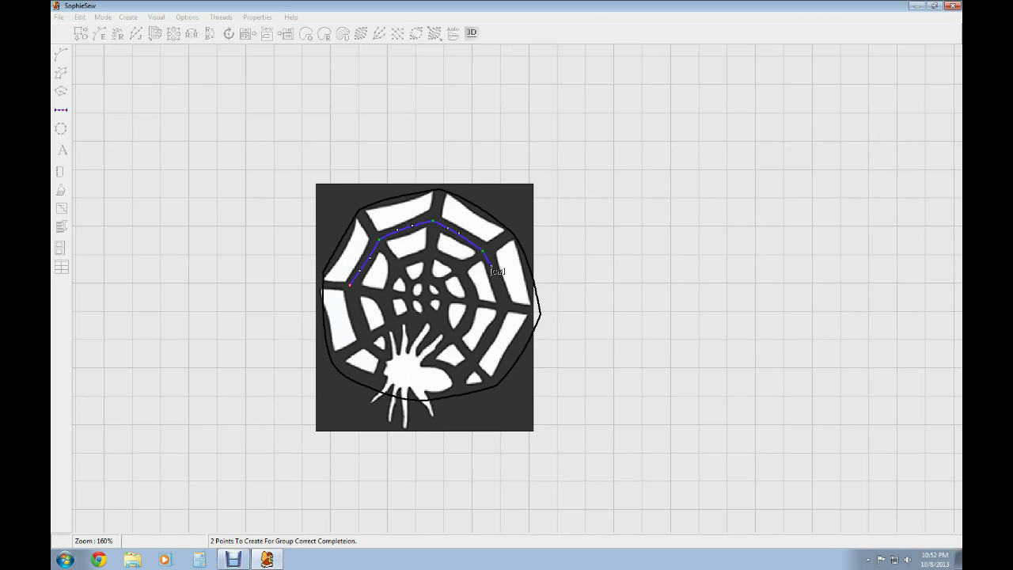
click(497, 282)
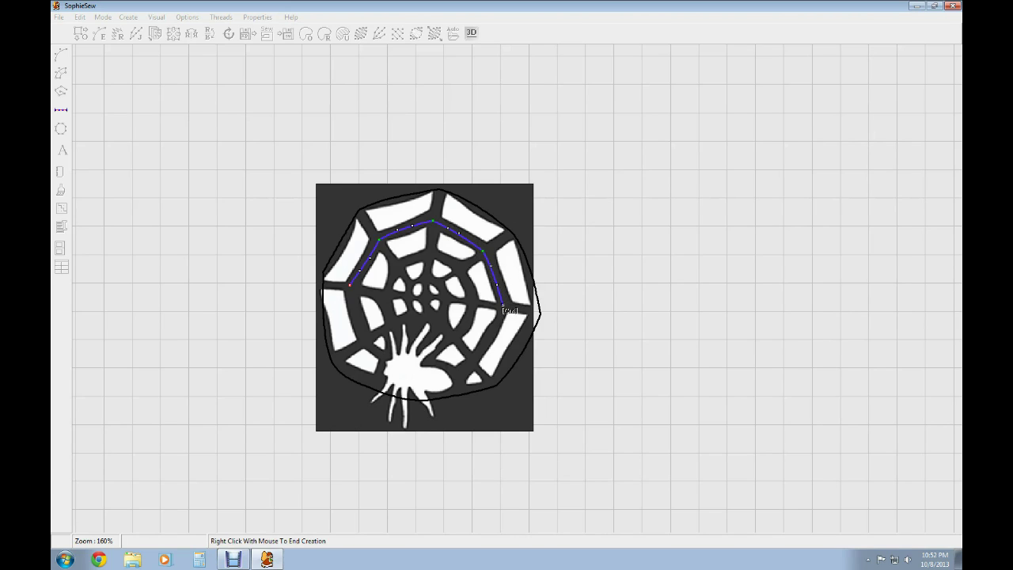
click(503, 306)
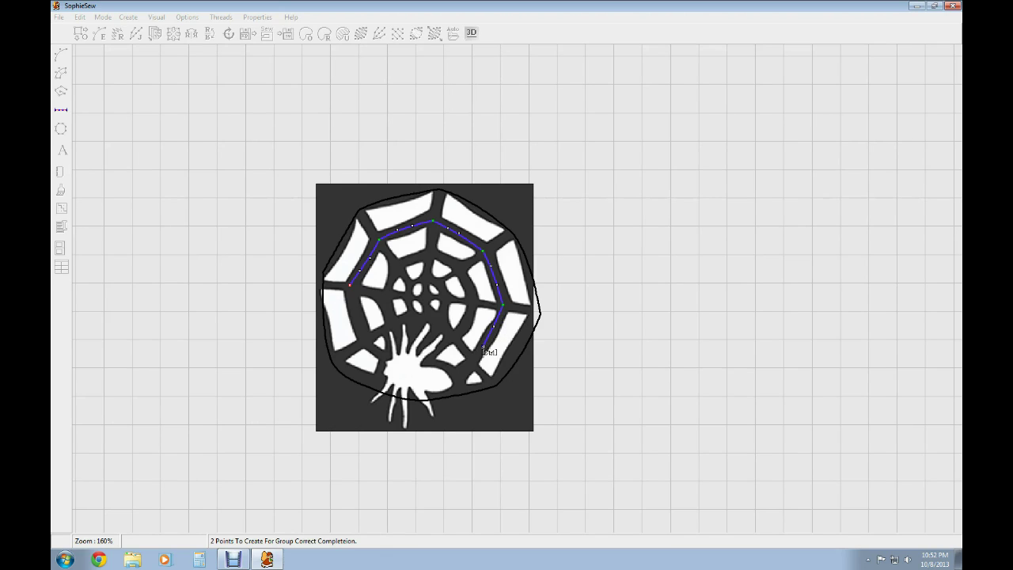
click(483, 350)
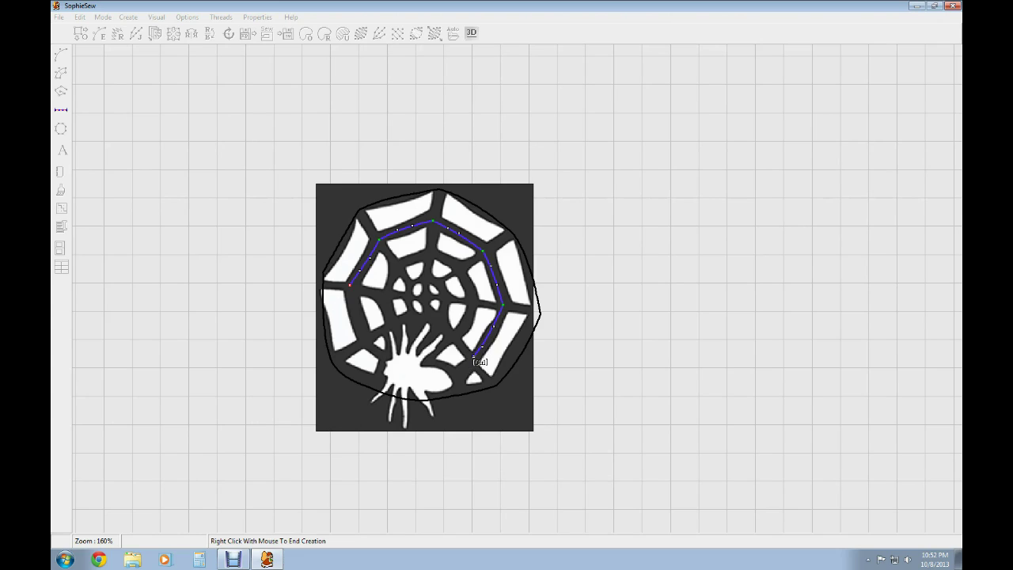
click(473, 356)
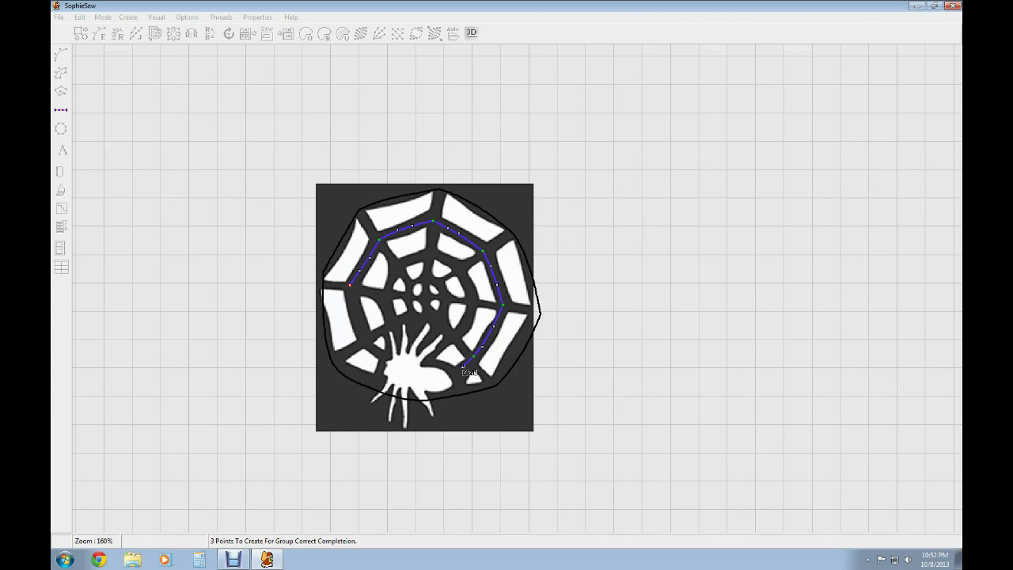
click(461, 365)
click(443, 371)
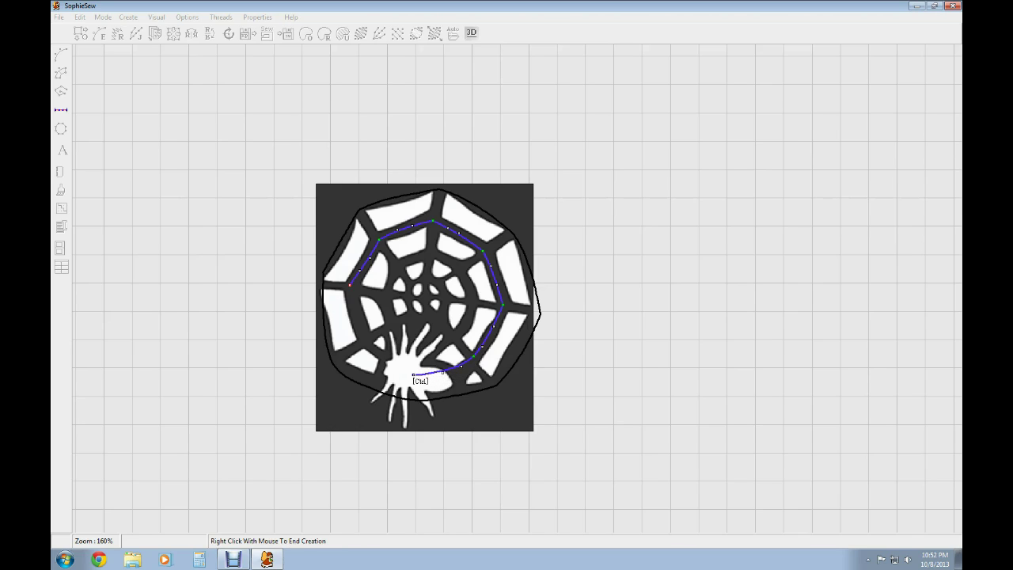
click(414, 374)
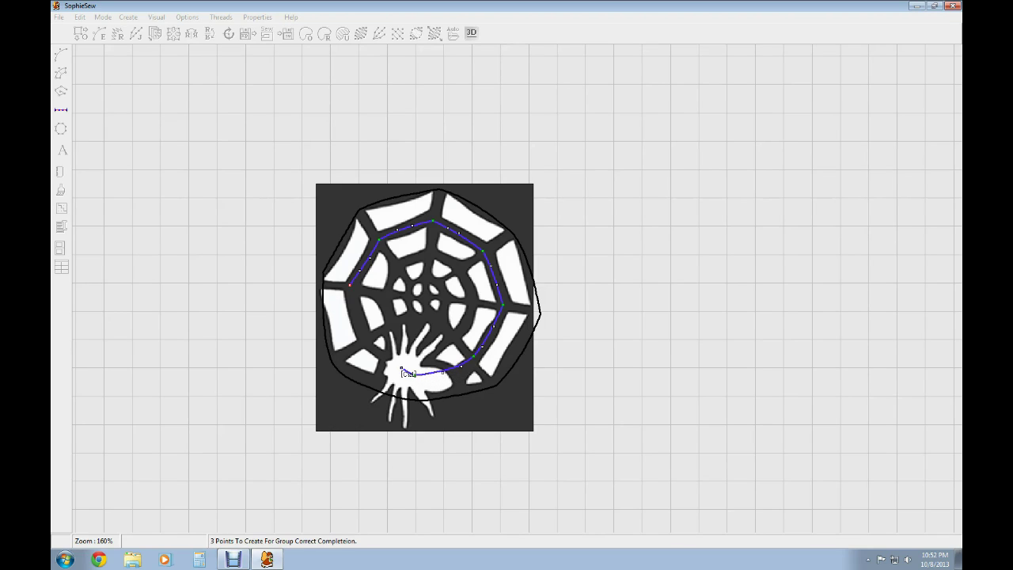
click(403, 371)
click(395, 368)
click(365, 355)
click(355, 310)
click(350, 285)
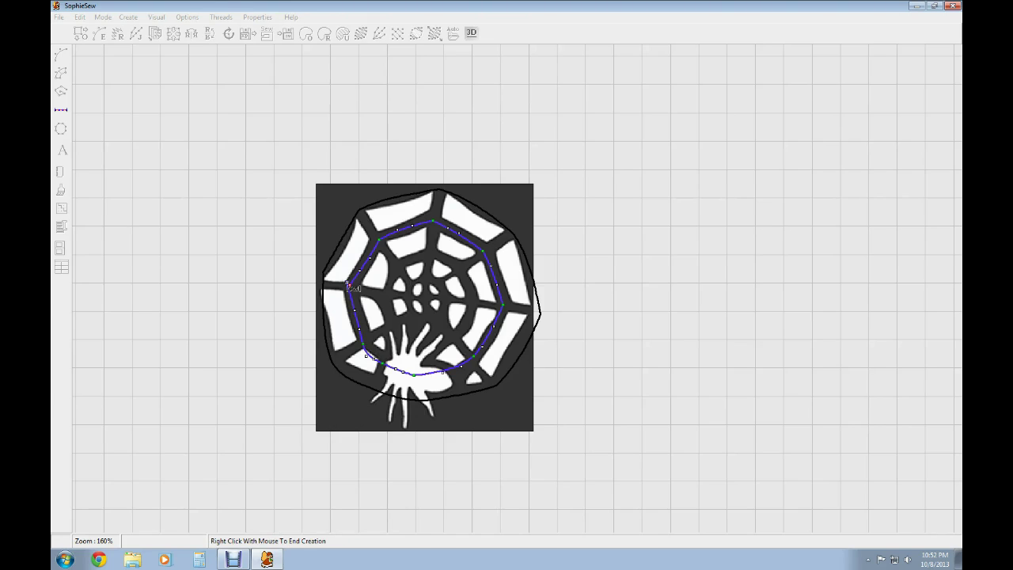
right_click(350, 285)
- Trace a third closed outline along the web's inner ring, around the small central cells and across the spider's upper legs
click(61, 110)
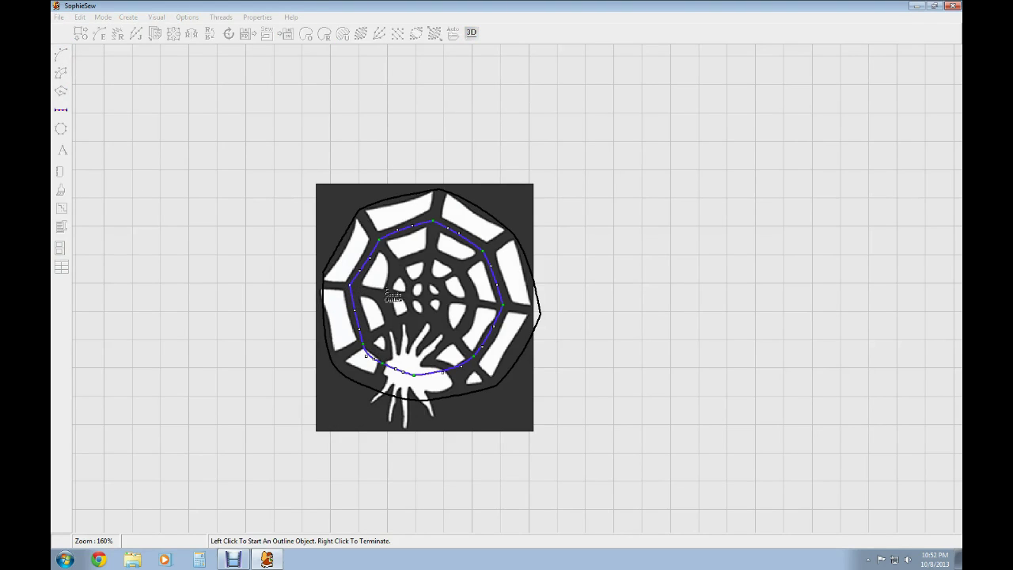
click(388, 291)
click(389, 283)
click(391, 278)
click(397, 265)
click(407, 263)
click(413, 260)
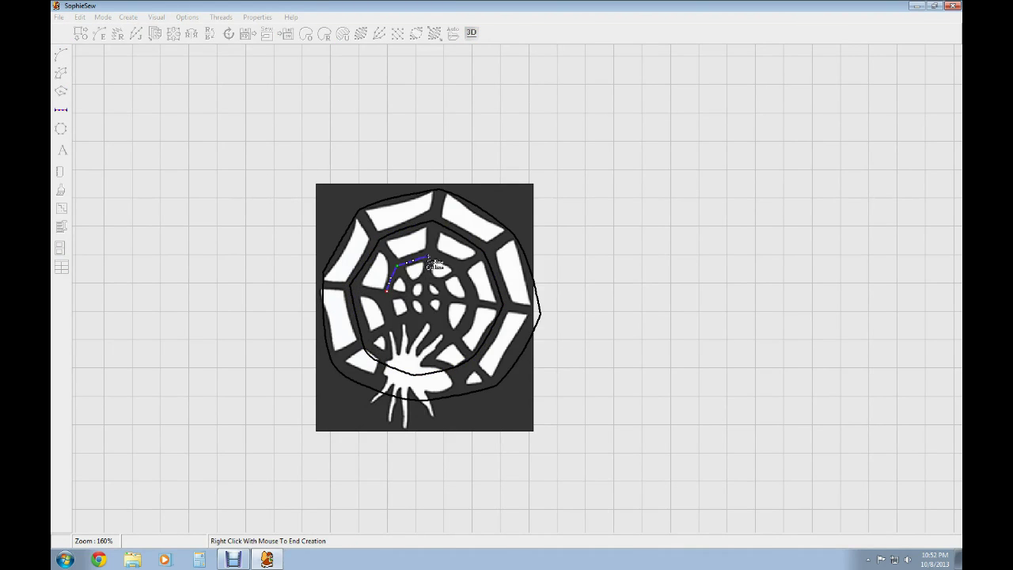
click(429, 256)
click(442, 259)
click(450, 263)
click(458, 269)
click(464, 279)
click(471, 289)
click(470, 297)
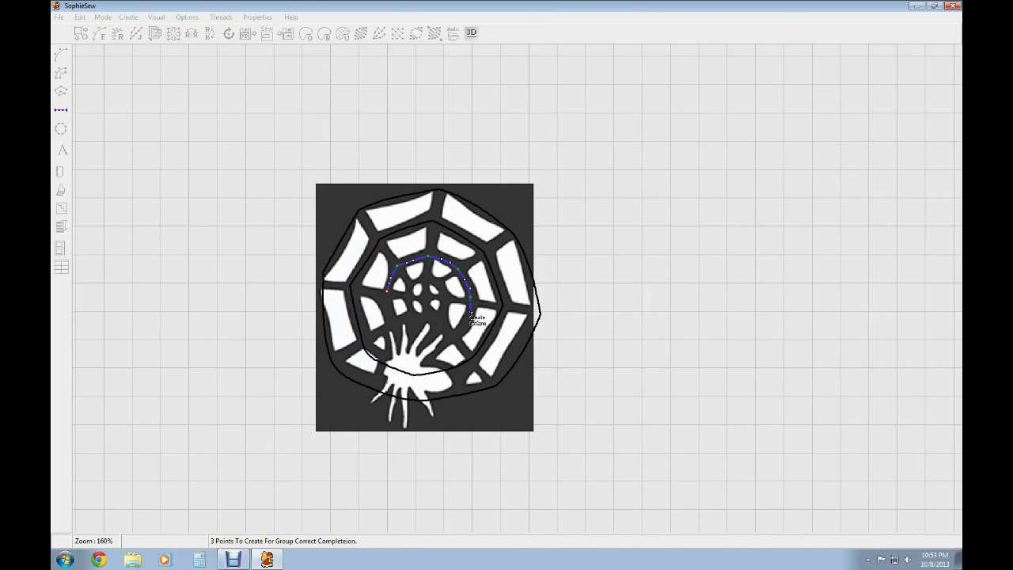
click(469, 312)
click(465, 320)
click(452, 333)
click(447, 338)
click(443, 341)
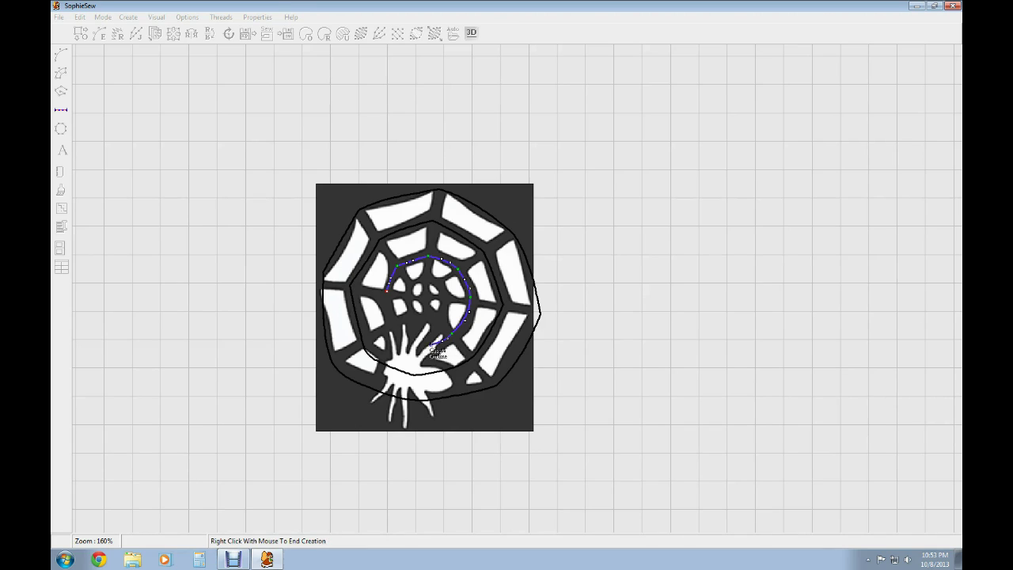
click(432, 345)
click(423, 344)
click(413, 340)
click(402, 333)
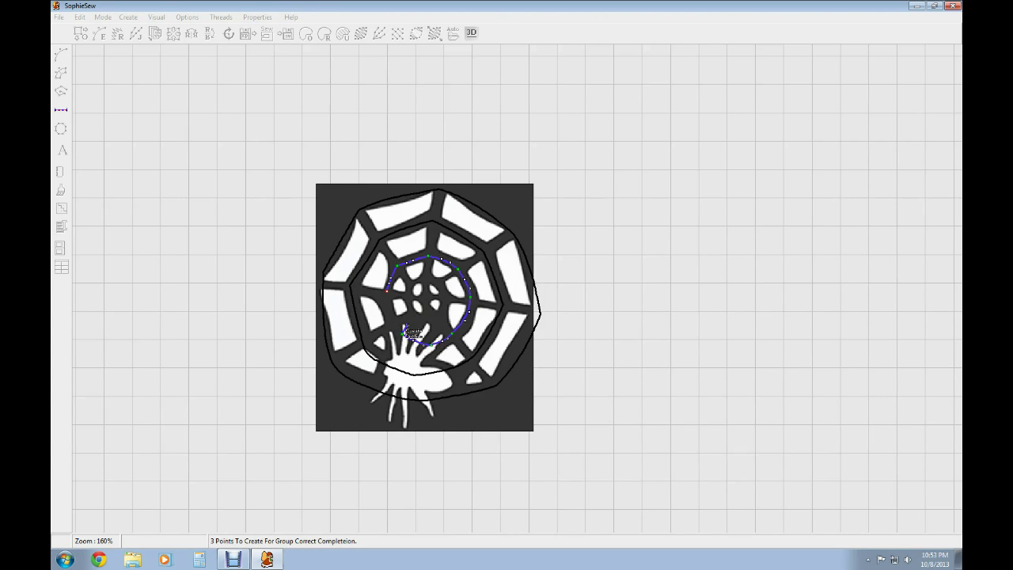
click(391, 314)
click(388, 302)
right_click(386, 292)
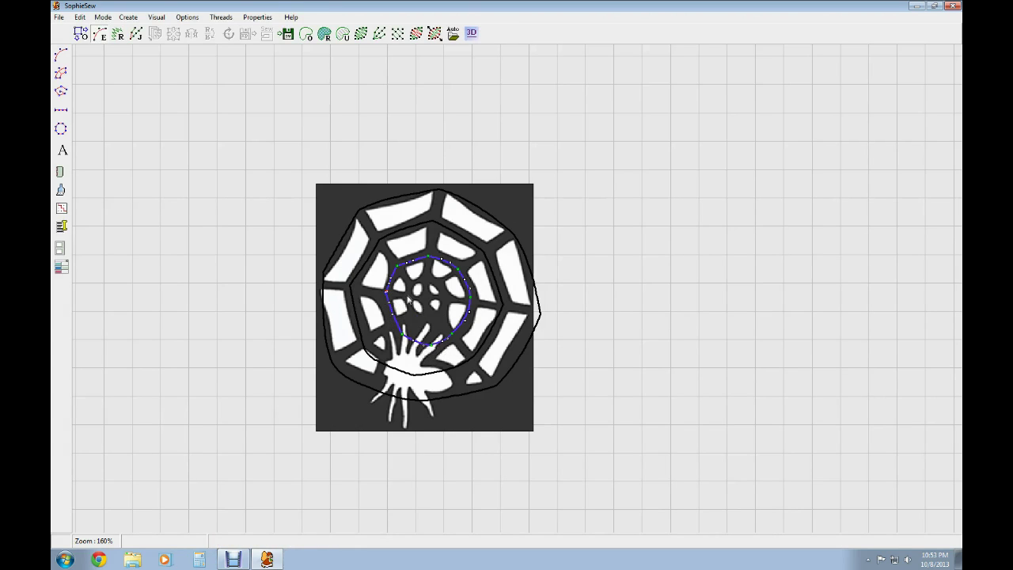
scroll(413, 291, up, 5)
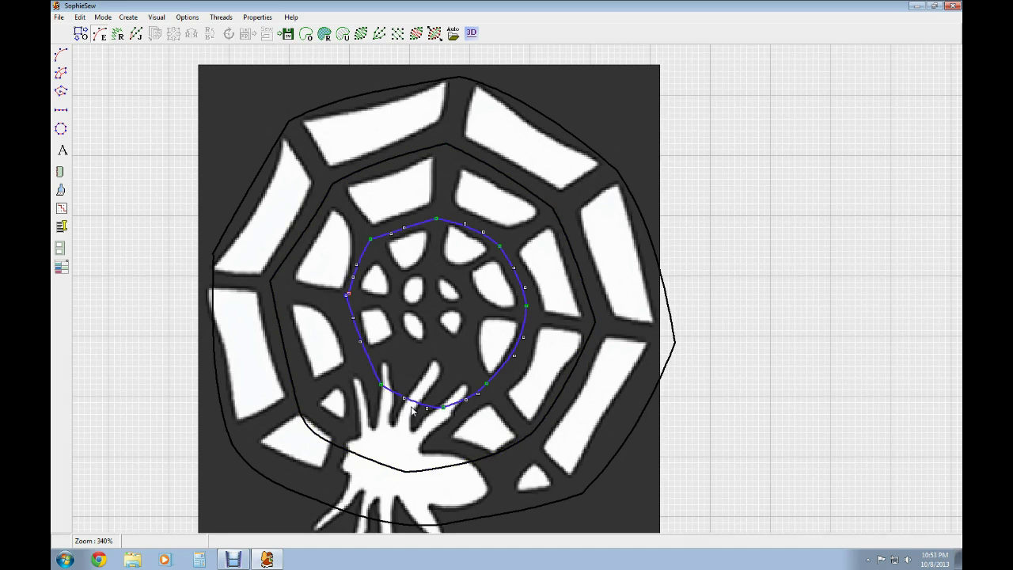
- Delete the outline object traced around the web's inner ring
click(81, 34)
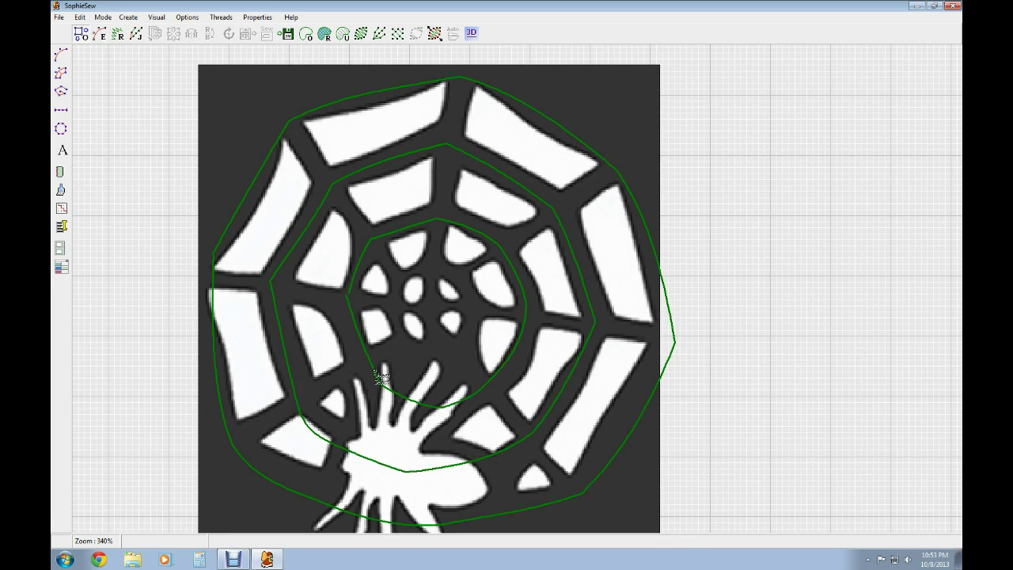
click(376, 372)
right_click(368, 360)
click(396, 238)
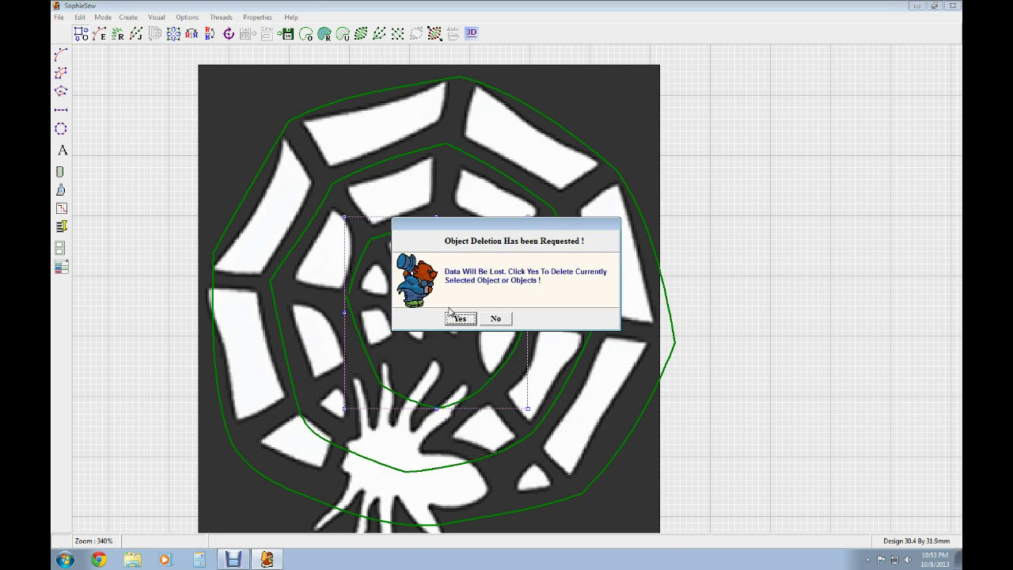
click(461, 319)
- Trace a new closed outline around the web's inner ring, with corners at the spokes and passing across the spider's upper legs
click(61, 110)
click(348, 296)
click(354, 270)
click(361, 250)
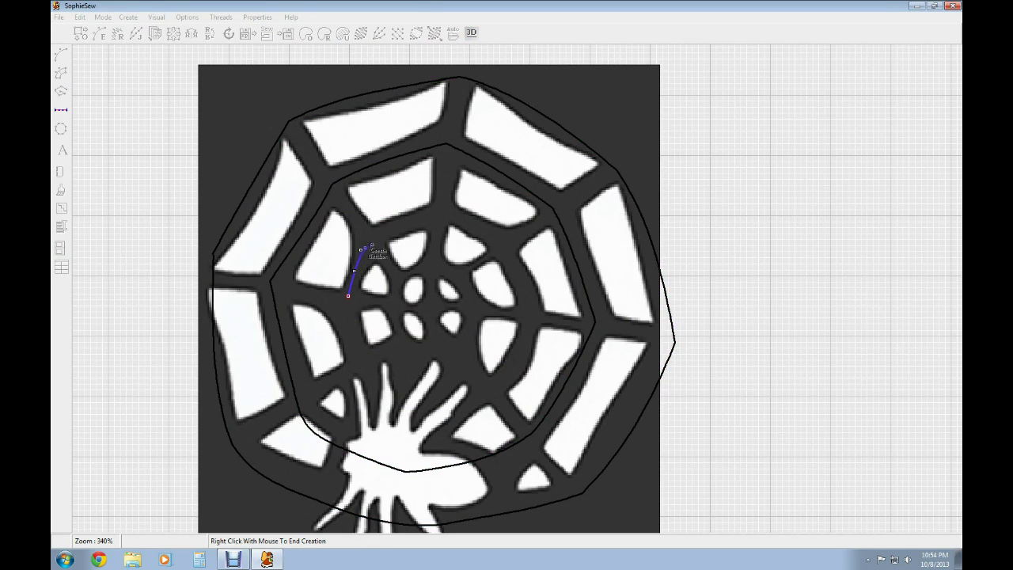
click(371, 239)
click(394, 230)
click(410, 224)
click(437, 216)
click(465, 223)
click(487, 232)
click(503, 251)
click(518, 279)
click(528, 294)
click(532, 317)
click(523, 337)
click(513, 363)
click(493, 389)
click(474, 400)
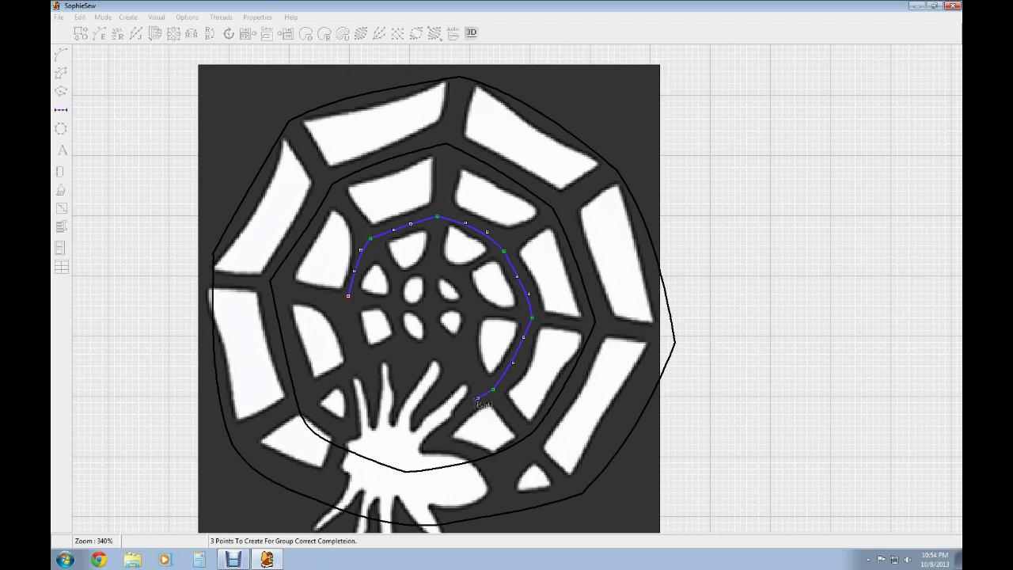
click(438, 417)
click(421, 417)
click(411, 411)
click(395, 402)
click(380, 391)
click(370, 379)
click(362, 363)
click(353, 342)
click(350, 321)
click(349, 298)
right_click(349, 299)
- Trace a closed outline around the four small cells at the center of the web
click(61, 110)
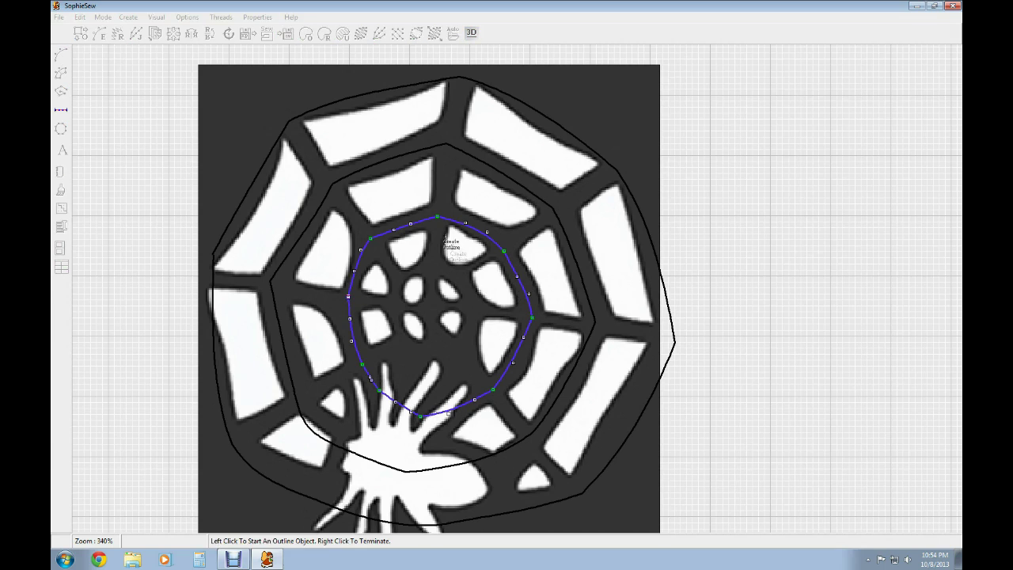
click(399, 276)
click(408, 270)
click(418, 267)
click(430, 265)
click(439, 268)
click(448, 272)
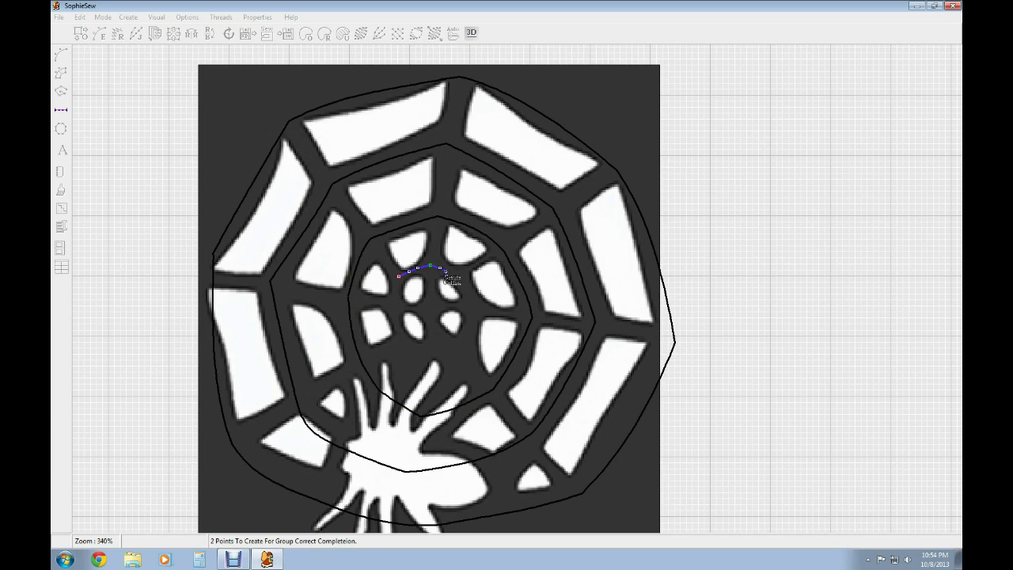
click(458, 280)
click(468, 293)
click(471, 302)
click(471, 312)
click(467, 321)
click(464, 330)
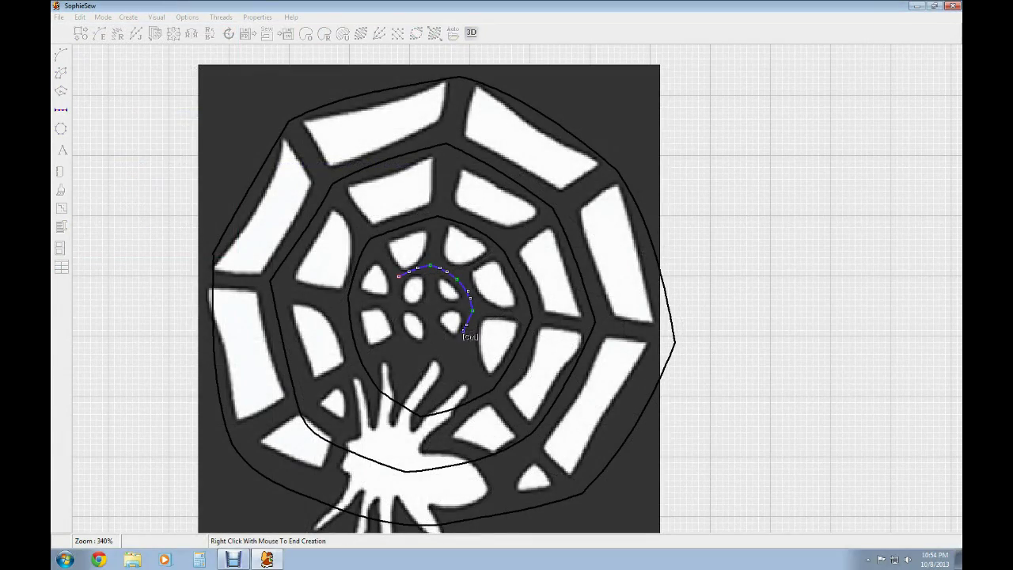
click(460, 339)
click(448, 343)
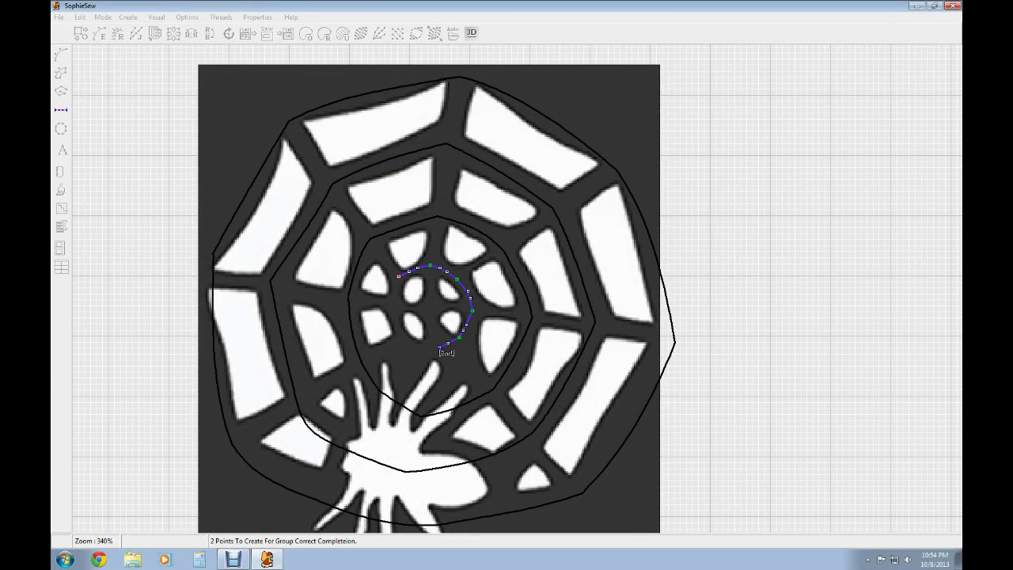
click(438, 346)
click(428, 348)
click(420, 344)
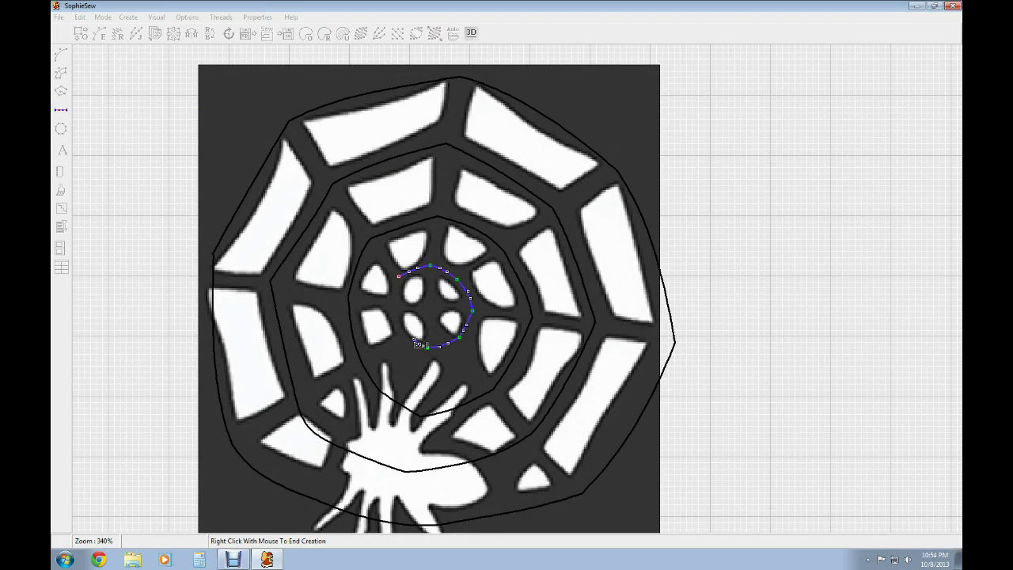
click(414, 340)
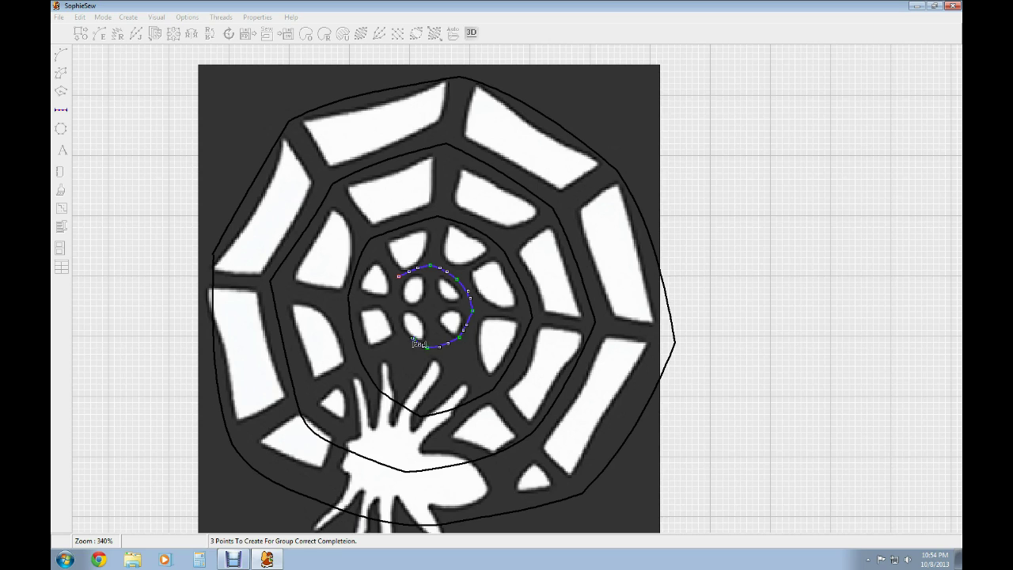
click(409, 336)
click(404, 329)
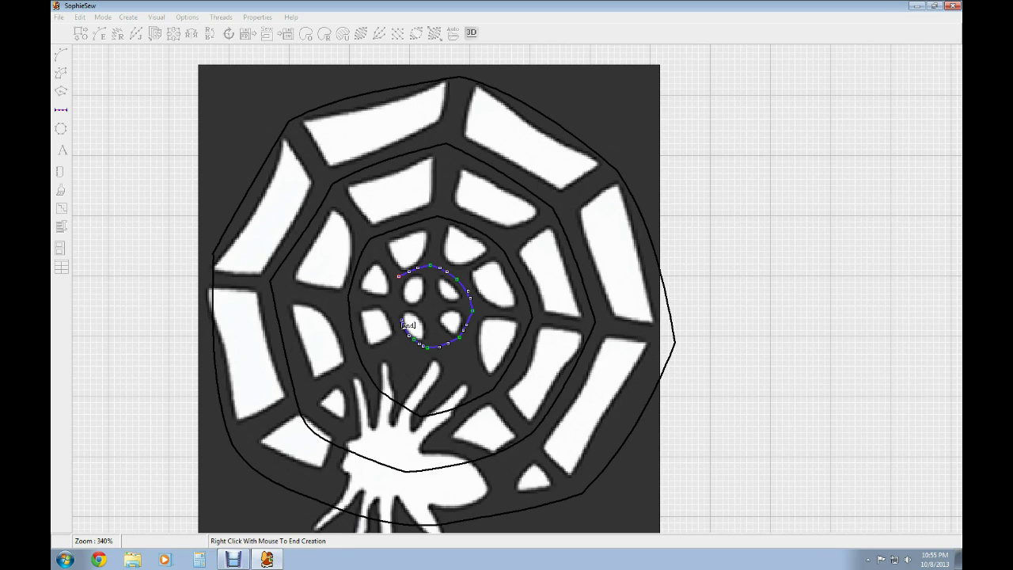
click(402, 320)
click(402, 309)
click(397, 296)
right_click(398, 295)
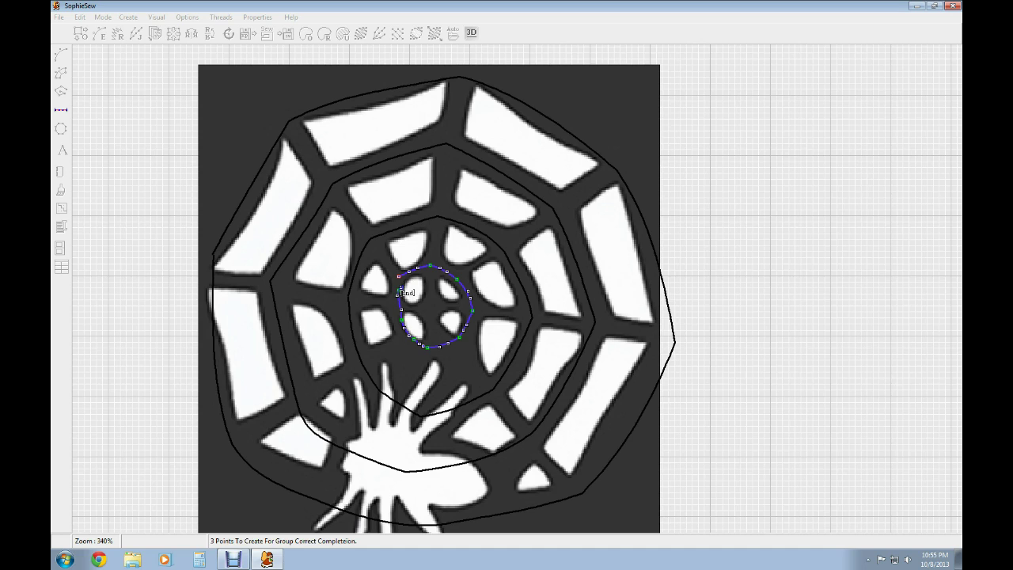
click(401, 288)
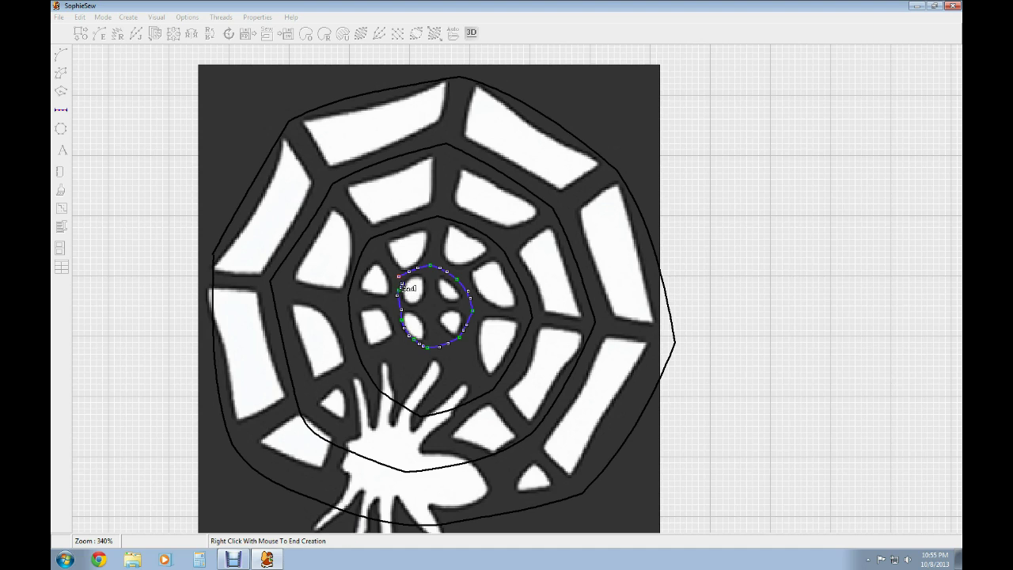
right_click(400, 279)
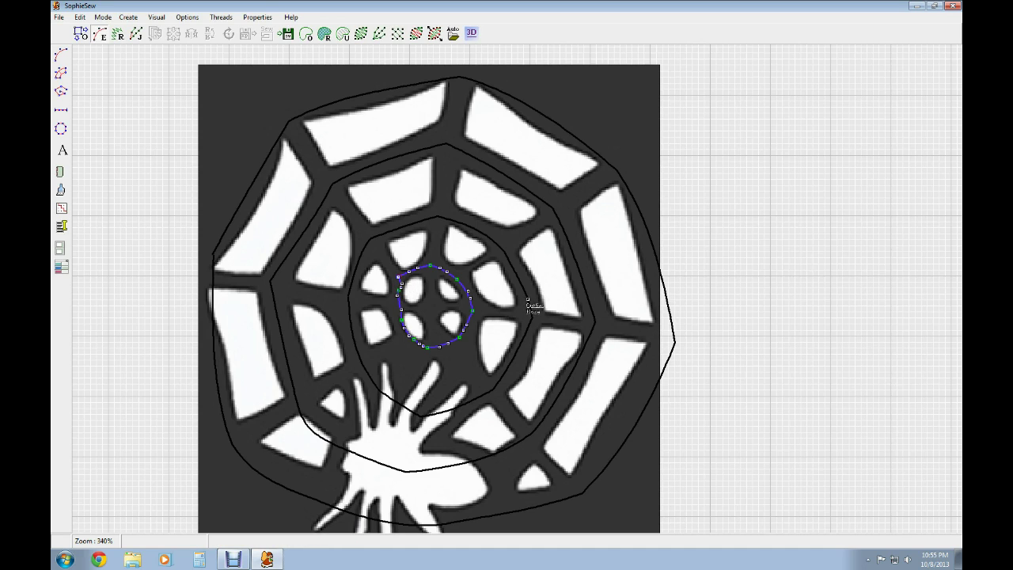
- Bend the two top segments of the outermost outline inward so they sag between the web's corners
scroll(513, 328, up, 2)
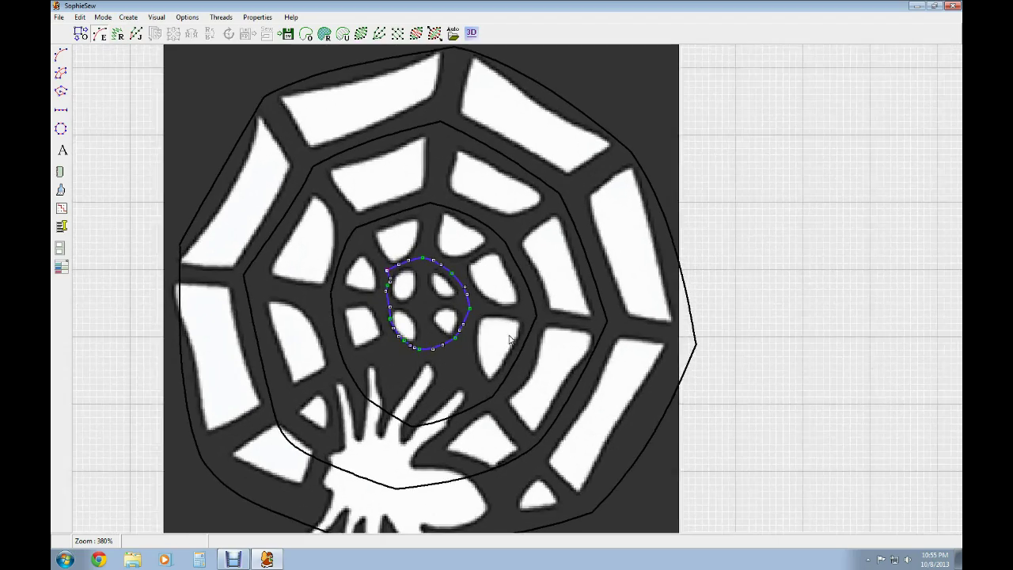
scroll(507, 342, down, 3)
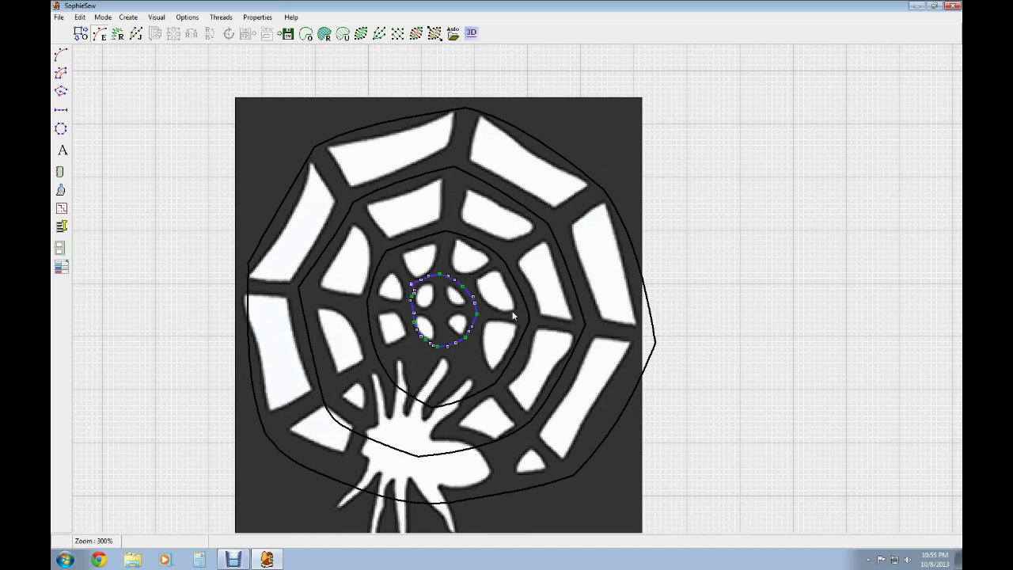
click(360, 131)
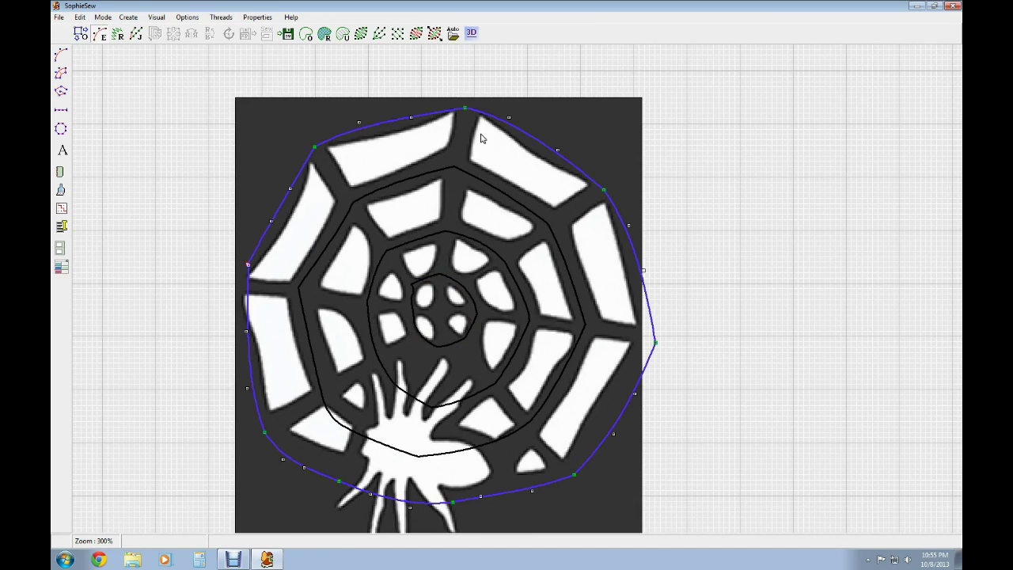
drag(360, 126, 376, 156)
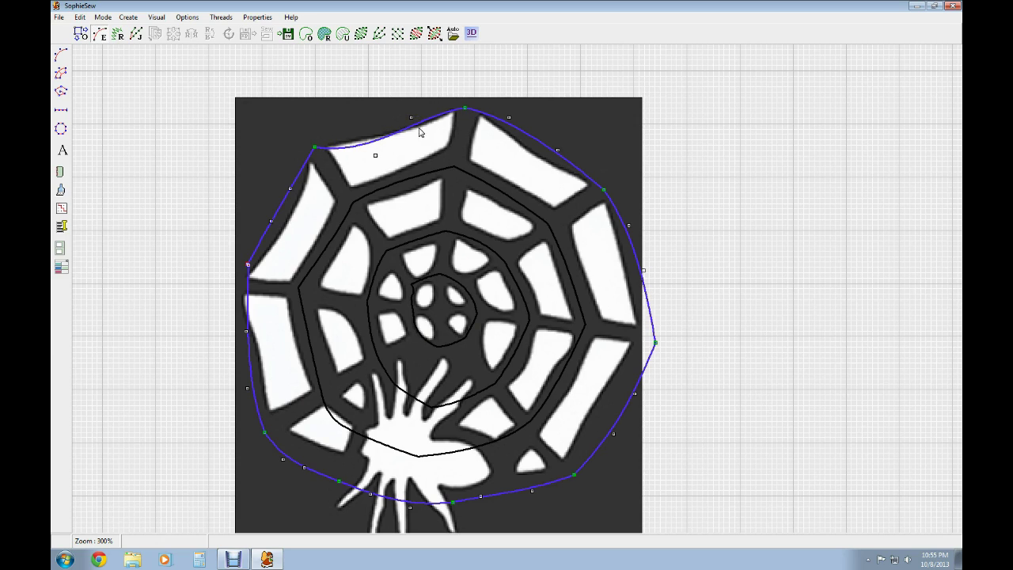
drag(411, 119, 419, 136)
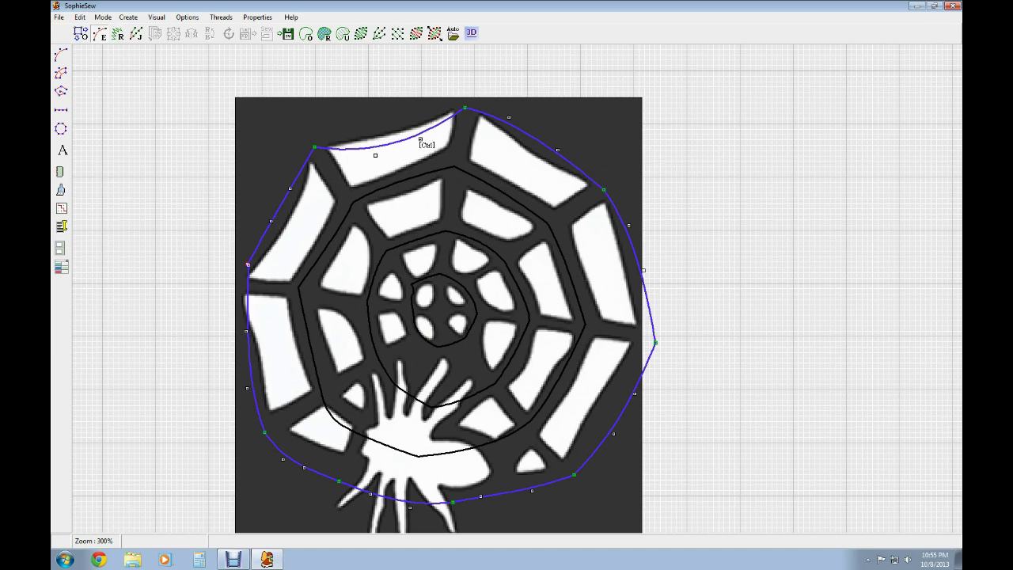
drag(509, 119, 484, 141)
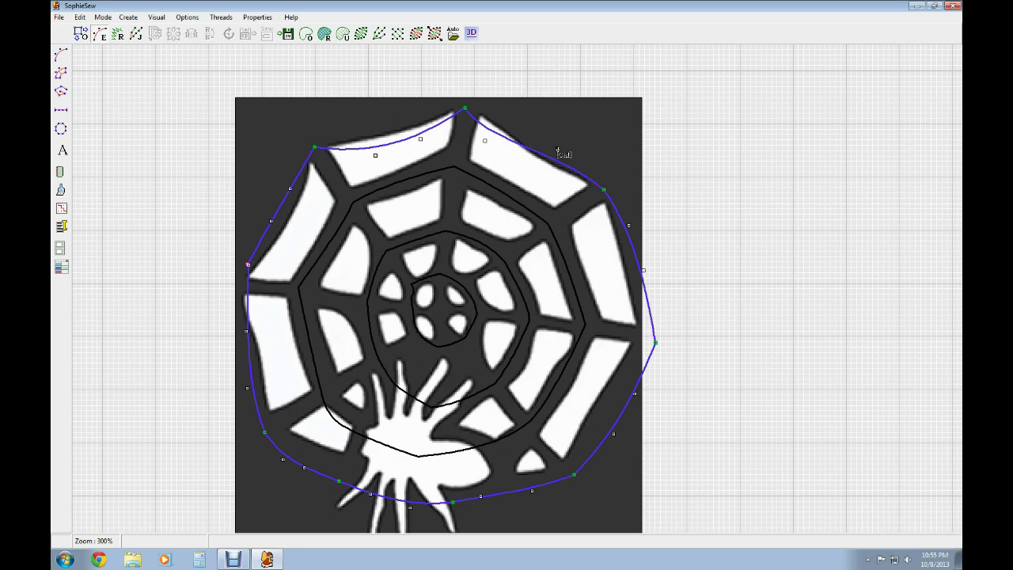
drag(557, 150, 546, 175)
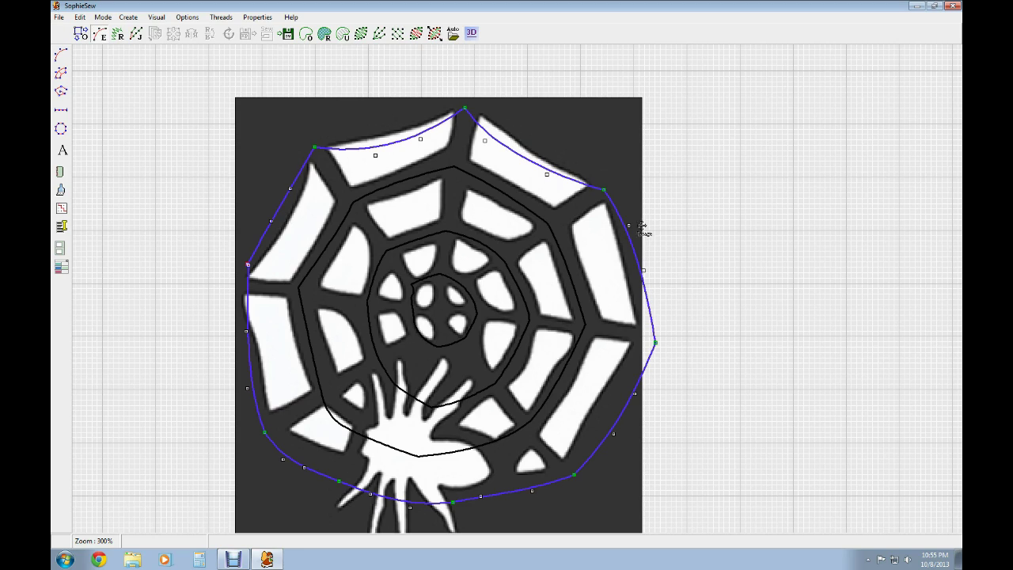
- Bend the outermost outline's right-hand and bottom segments inward, including the one across the spider's lower legs
drag(628, 228, 592, 235)
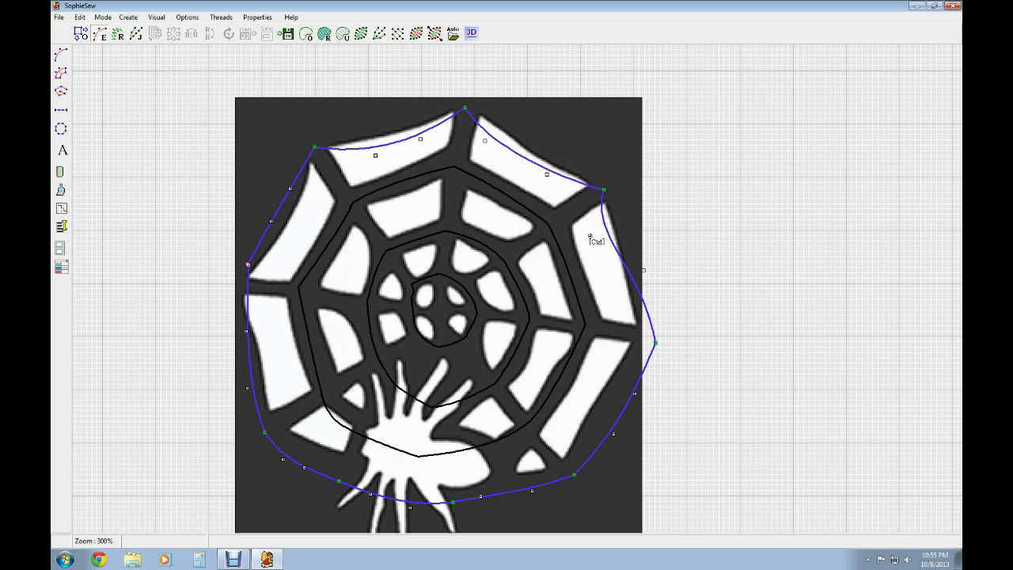
drag(644, 271, 609, 294)
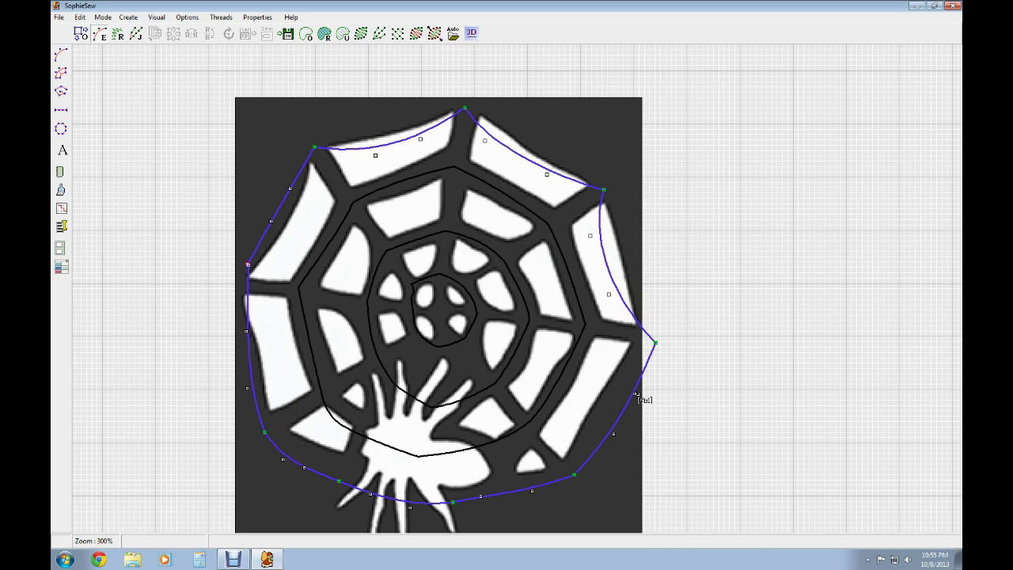
drag(643, 400, 580, 411)
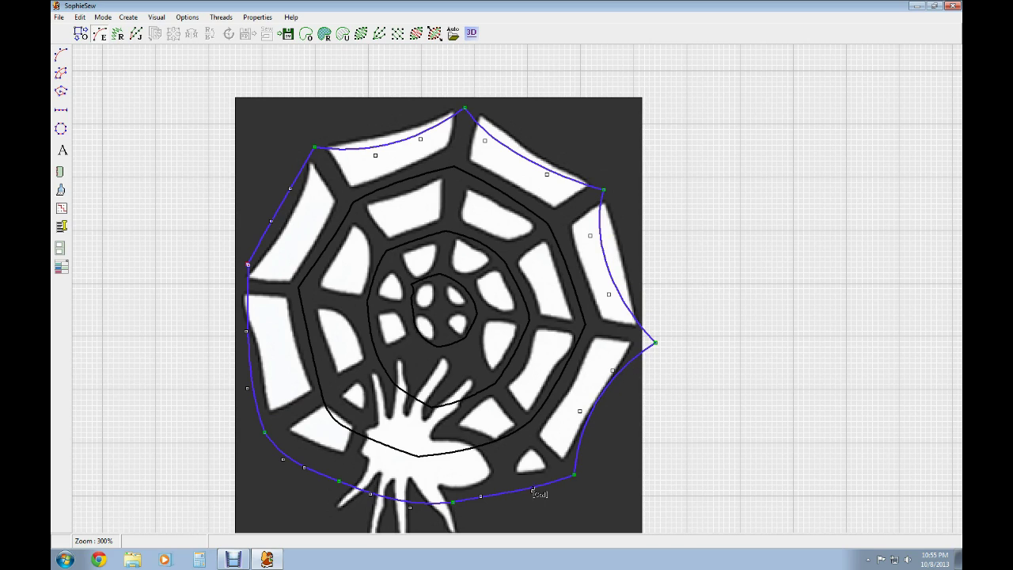
drag(533, 491, 539, 470)
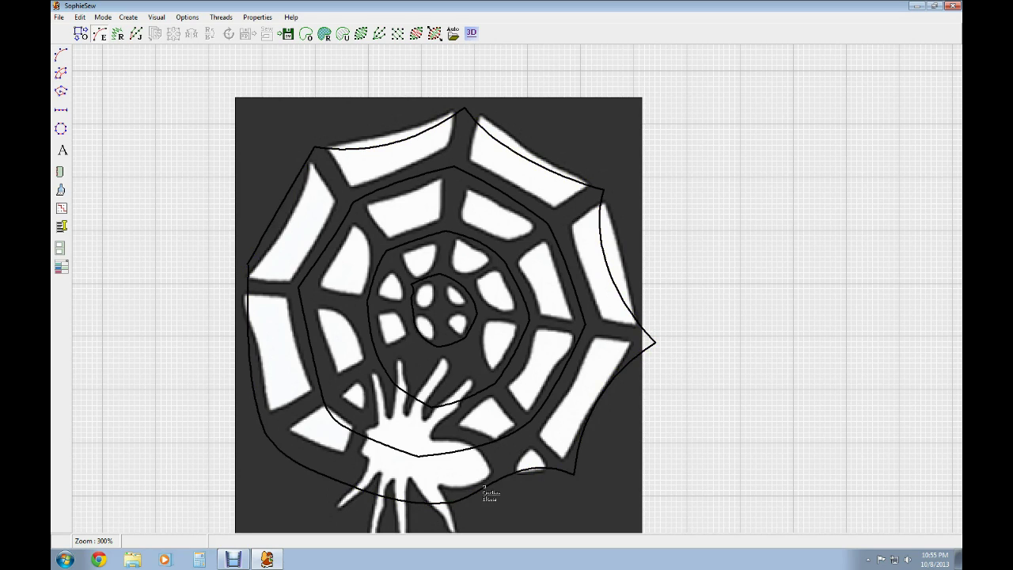
drag(485, 486, 475, 470)
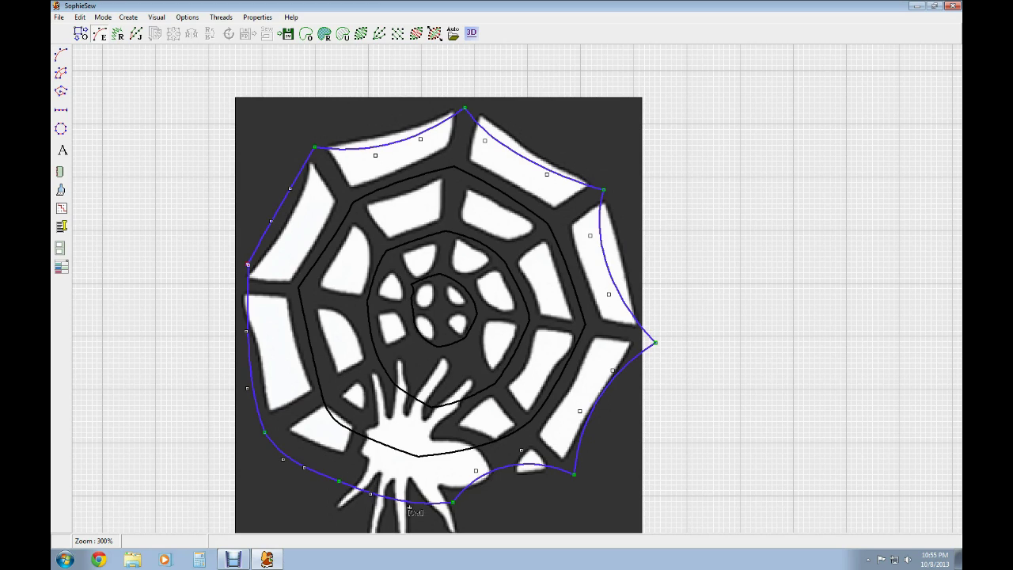
drag(409, 508, 376, 470)
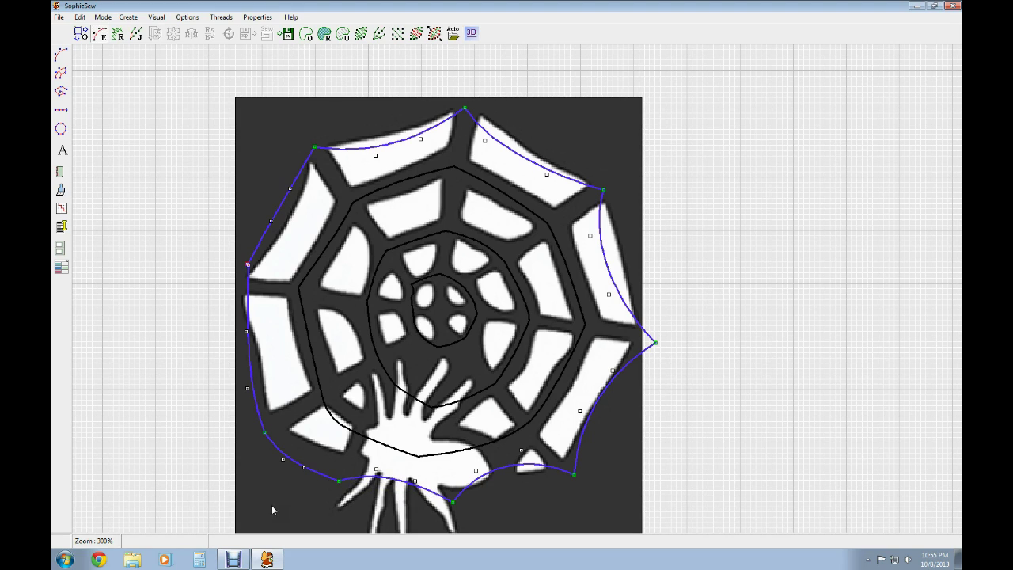
- Bend the outermost outline's lower-left, left and upper-left segments inward to complete its scalloped shape
drag(304, 468, 298, 441)
drag(250, 388, 281, 378)
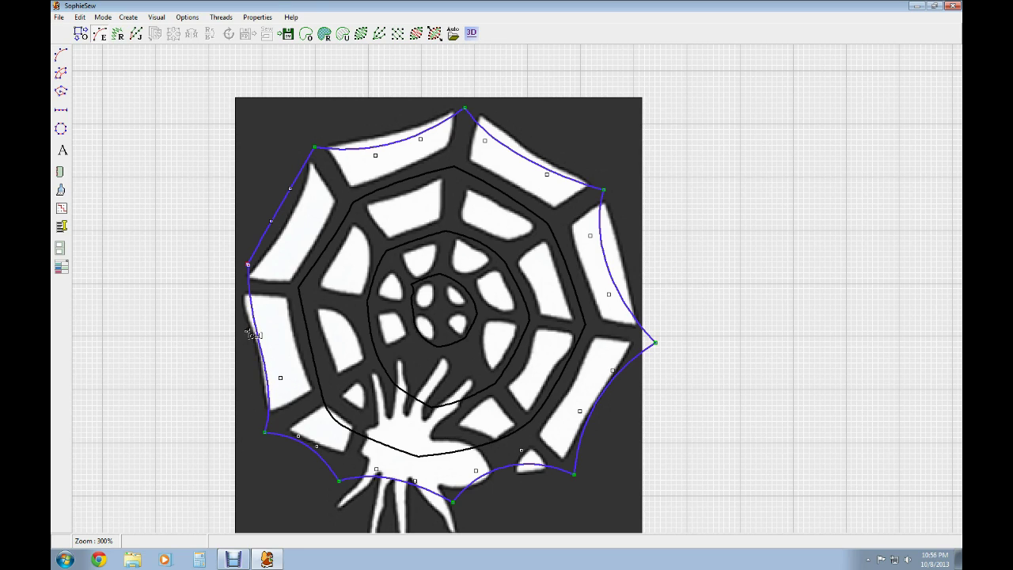
drag(252, 335, 271, 330)
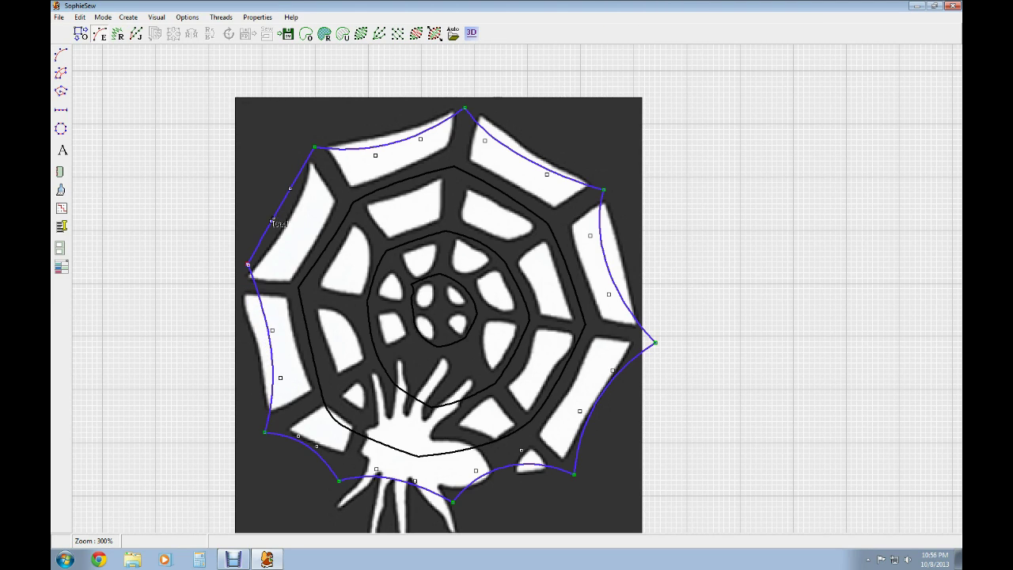
drag(271, 223, 301, 241)
drag(291, 191, 311, 209)
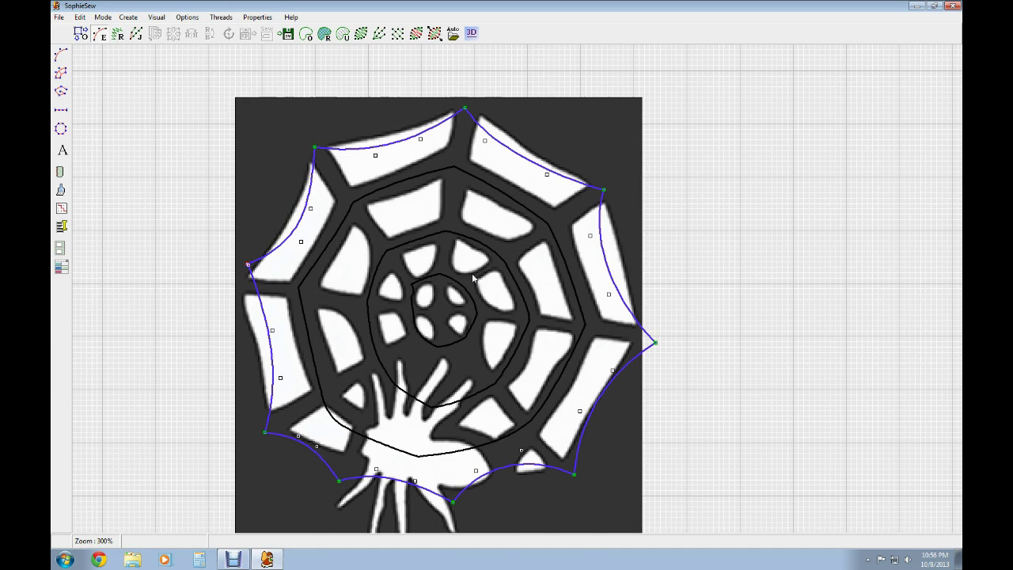
- Hide the background picture and bend the middle outline's top-left, upper-left and left segments inward
key(ctrl+b)
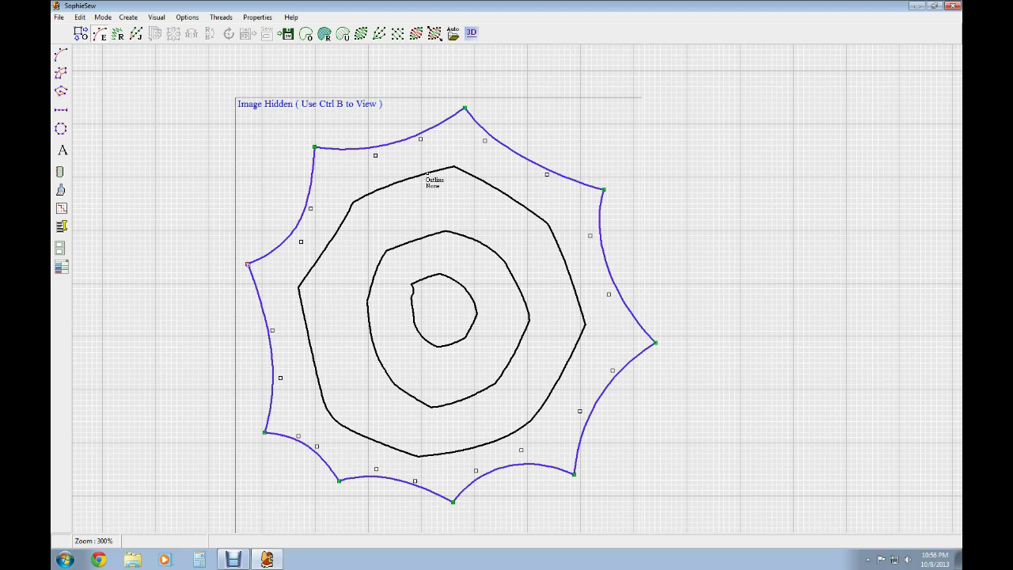
click(427, 173)
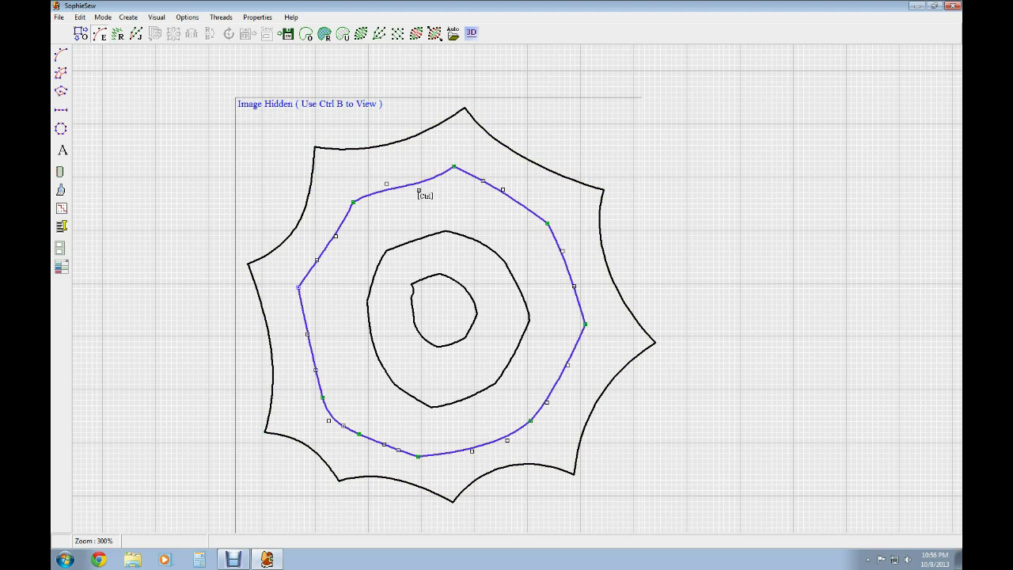
drag(419, 190, 388, 203)
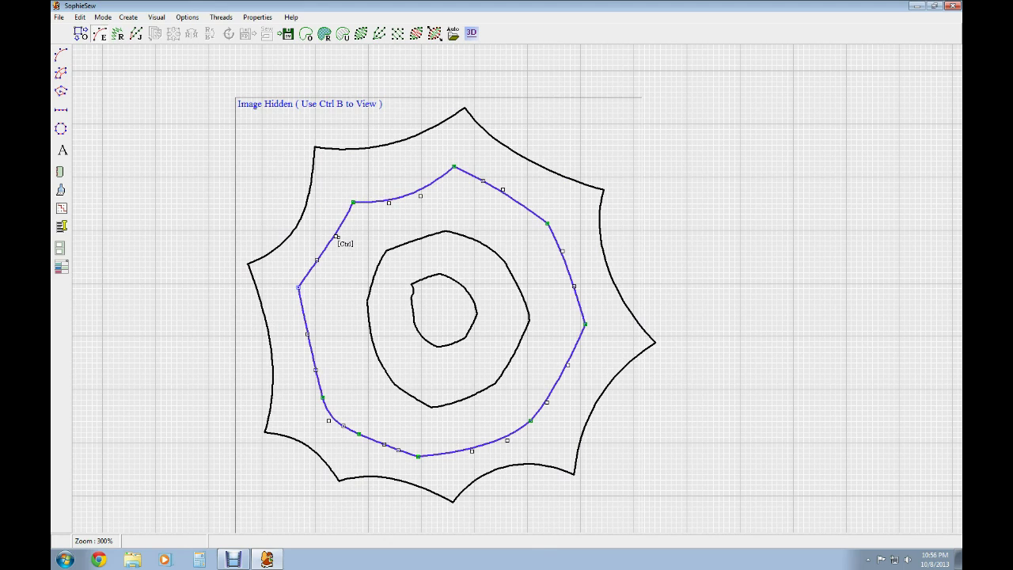
drag(336, 236, 327, 273)
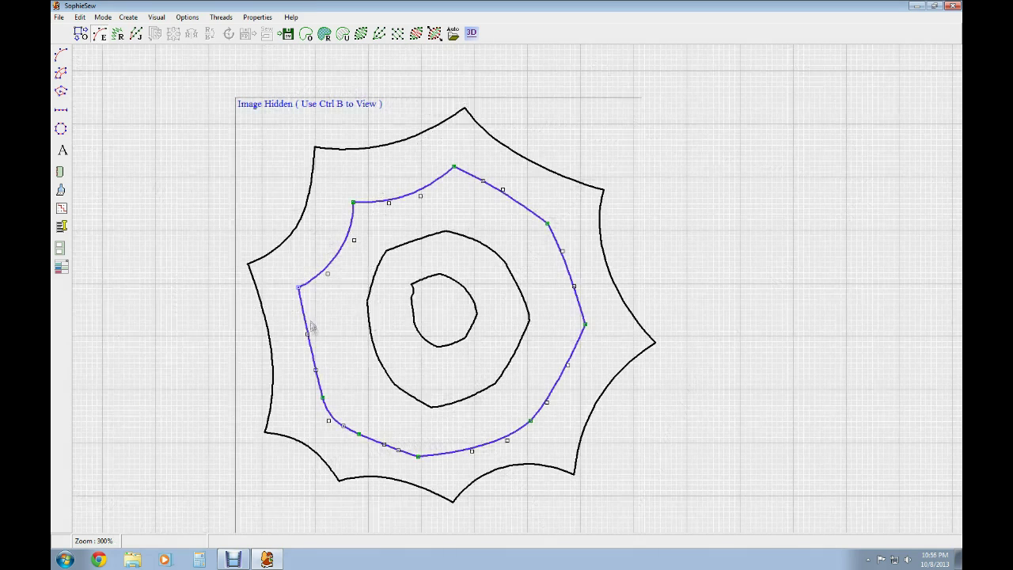
drag(307, 334, 322, 313)
drag(315, 370, 332, 369)
- Shift the middle outline's bottom and lower-left corner points and curve the segments between them inward
drag(328, 421, 392, 427)
drag(403, 448, 450, 458)
click(402, 449)
drag(322, 397, 315, 390)
- Bend the middle outline's lower-right and right-hand segments inward between their corner points
drag(472, 451, 525, 393)
drag(568, 364, 559, 332)
drag(574, 286, 556, 295)
drag(563, 251, 539, 261)
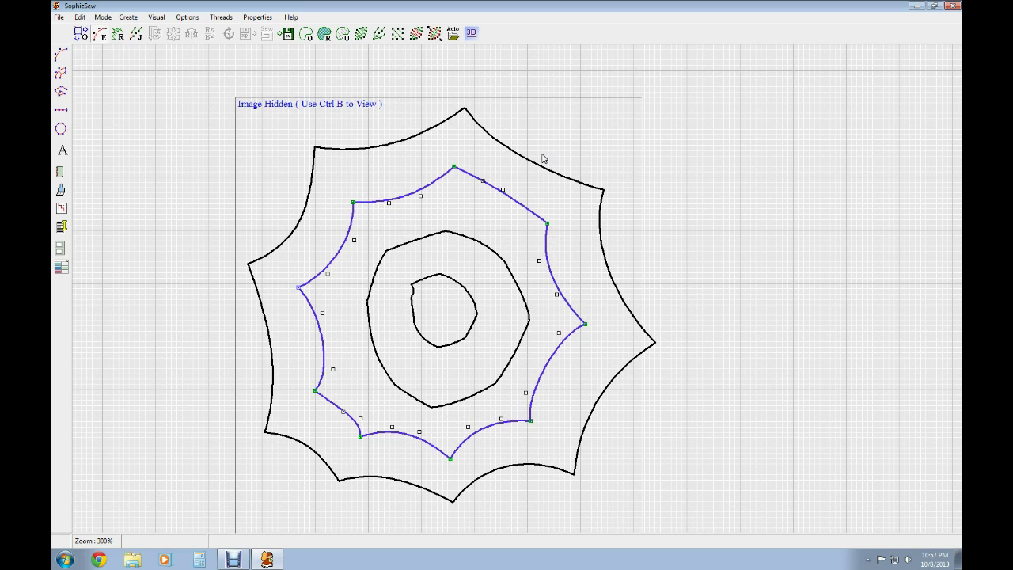
- Adjust the middle outline's top and upper-right corner points and curve the segment between them inward
drag(548, 224, 558, 220)
drag(502, 190, 506, 228)
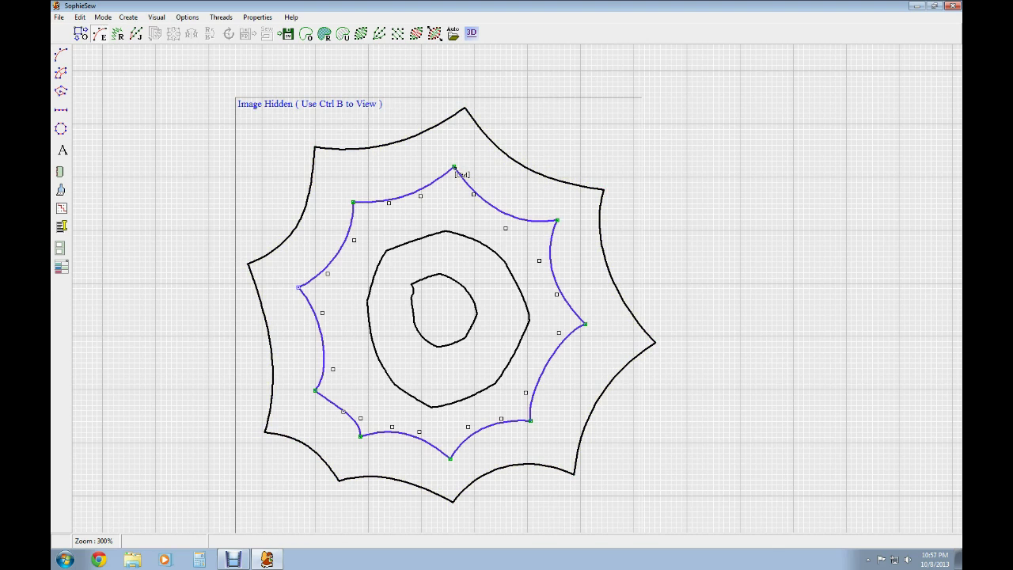
drag(454, 167, 463, 162)
- Bend the segments of the third outline, just outside the innermost ring, inward all the way around to scallop it
click(480, 250)
drag(471, 236, 463, 256)
drag(490, 245, 485, 263)
drag(516, 284, 499, 288)
drag(526, 299, 500, 350)
drag(479, 392, 434, 389)
drag(409, 371, 432, 246)
mouse_move(373, 280)
mouse_down()
mouse_move(384, 285)
mouse_move(362, 293)
mouse_up()
- Pull the innermost outline's bottom and left-side corner points outward and curve its upper segments inward
click(419, 317)
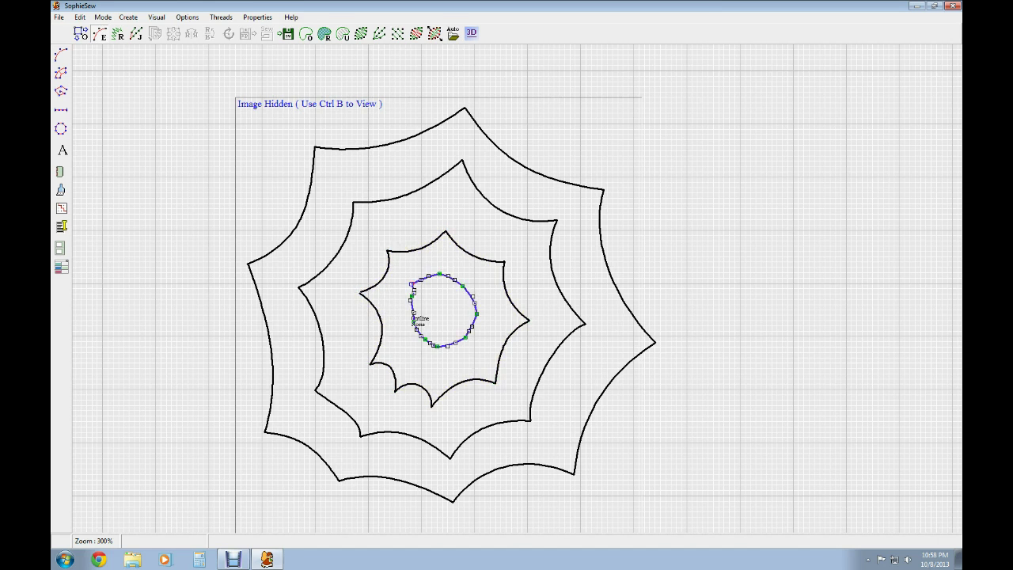
scroll(436, 311, up, 3)
scroll(436, 311, up, 3)
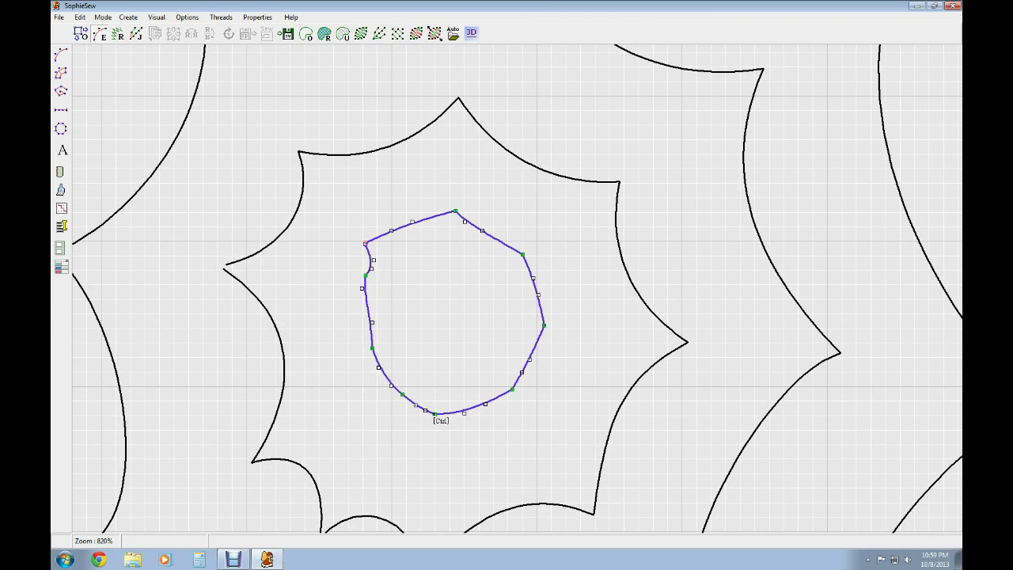
drag(434, 413, 440, 428)
drag(402, 394, 387, 409)
drag(372, 348, 356, 372)
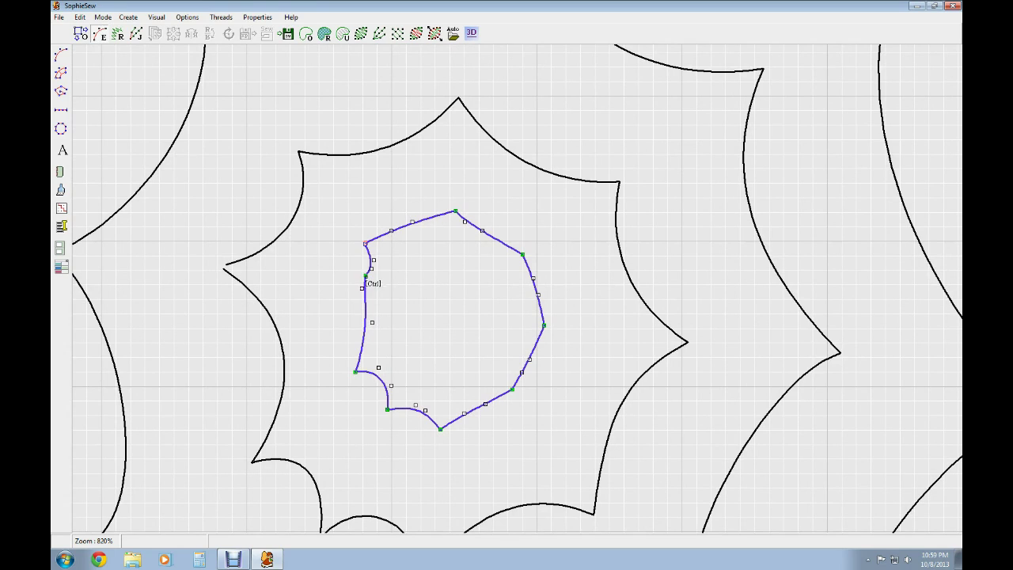
drag(365, 276, 336, 280)
drag(365, 243, 468, 242)
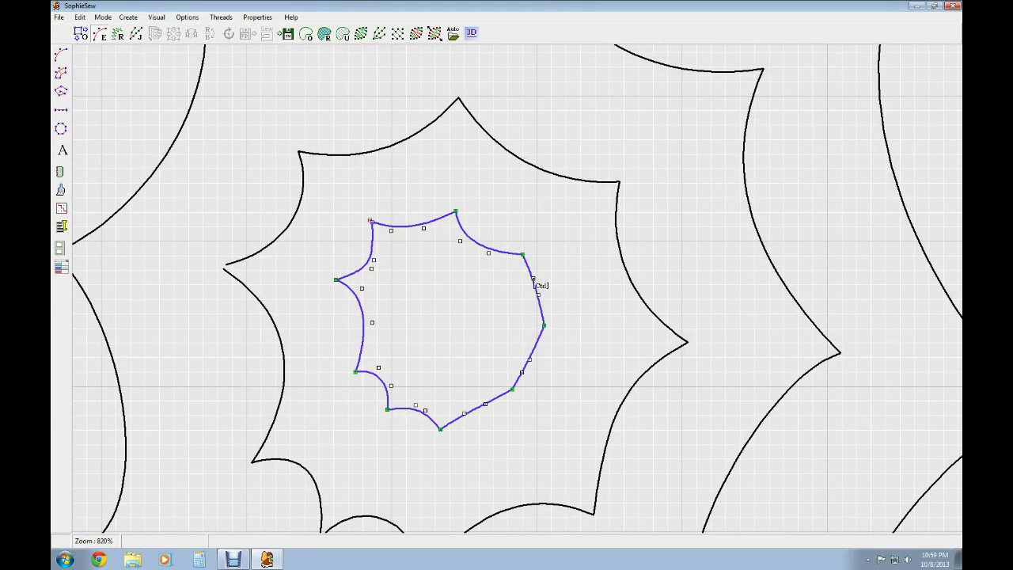
- Bend the innermost outline's right-hand and lower-right segments inward to complete its scalloped shape
drag(534, 281, 520, 302)
drag(529, 361, 522, 332)
drag(522, 373, 503, 360)
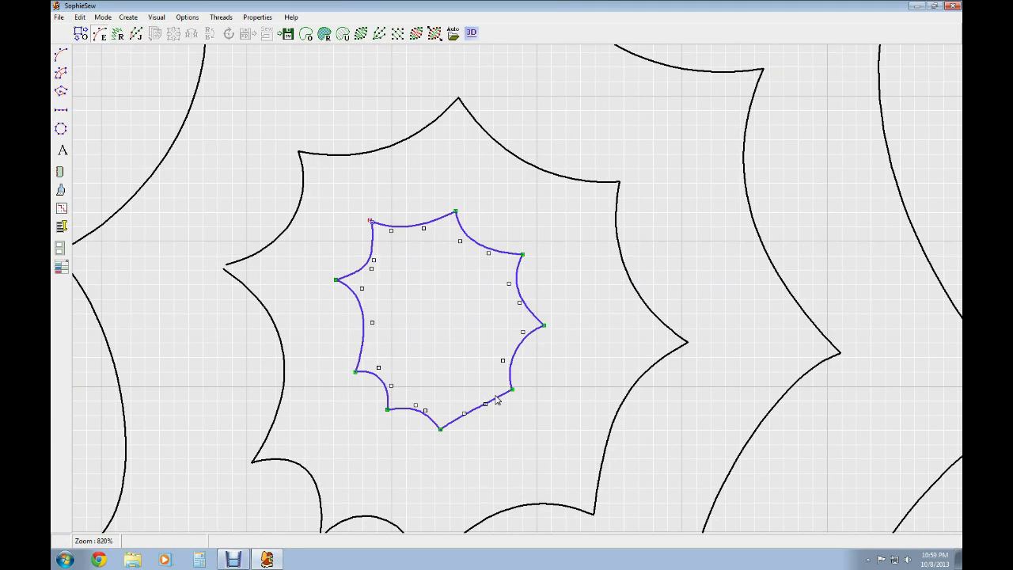
drag(485, 405, 428, 406)
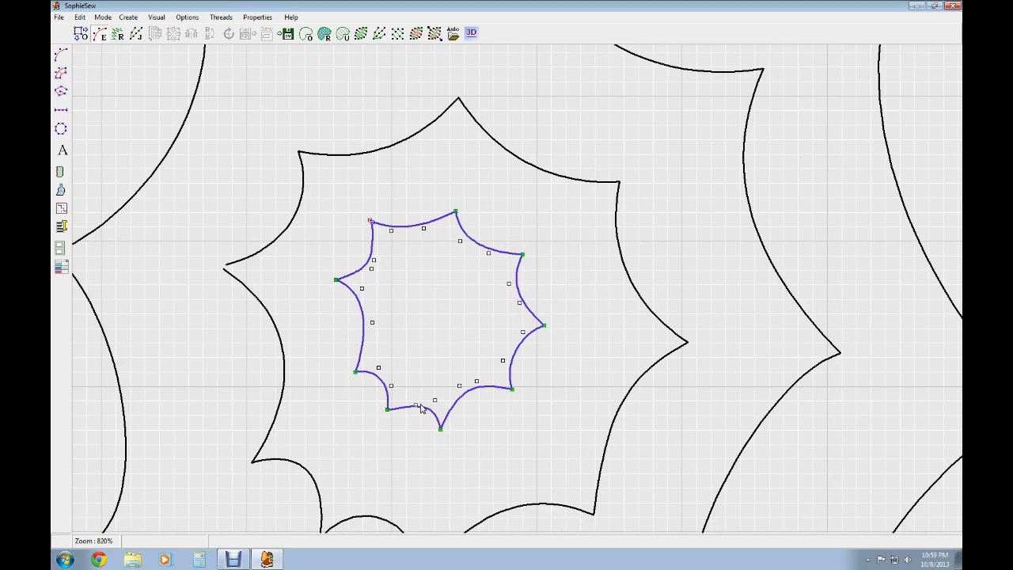
click(415, 404)
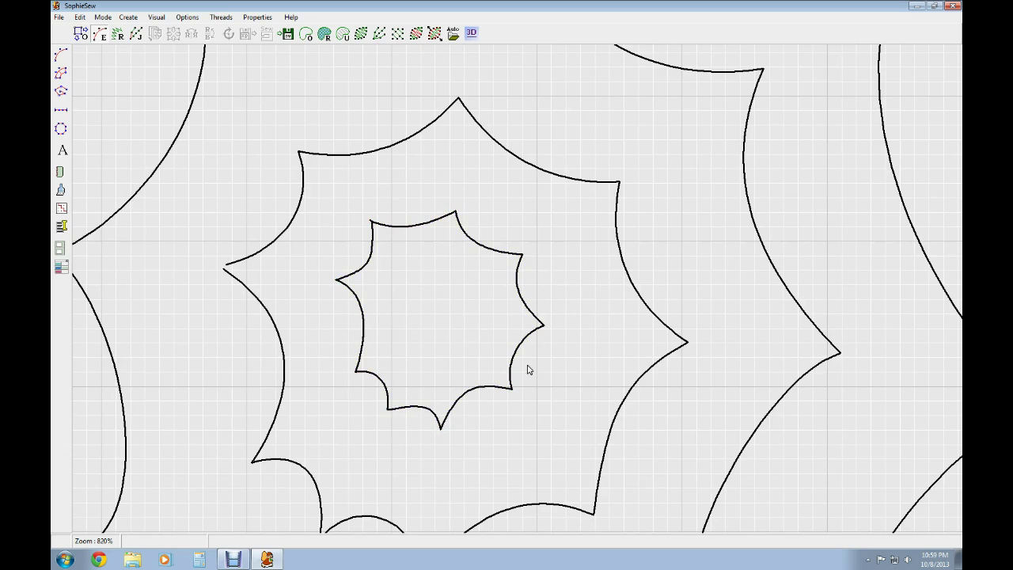
- Start saving the design under a new name and browse drive F: to the Working folder inside exports from sophie > Spider web
scroll(530, 367, down, 1)
scroll(533, 377, down, 4)
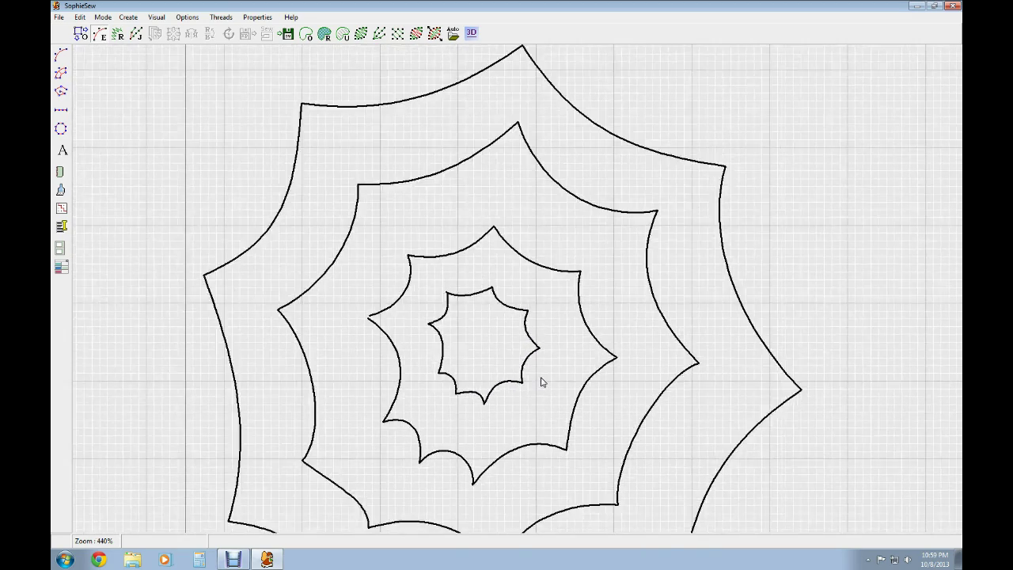
scroll(541, 384, down, 4)
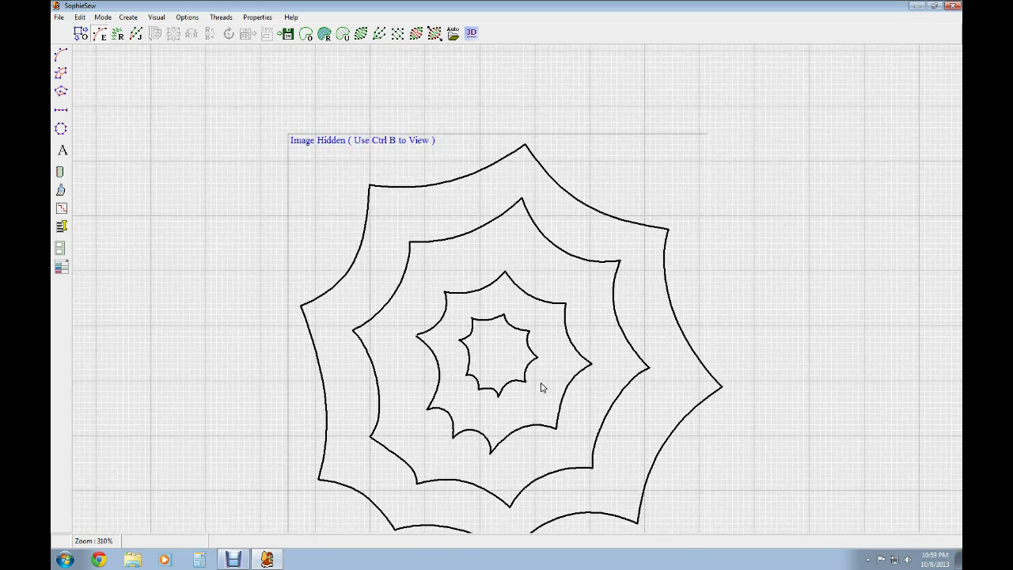
scroll(541, 387, down, 1)
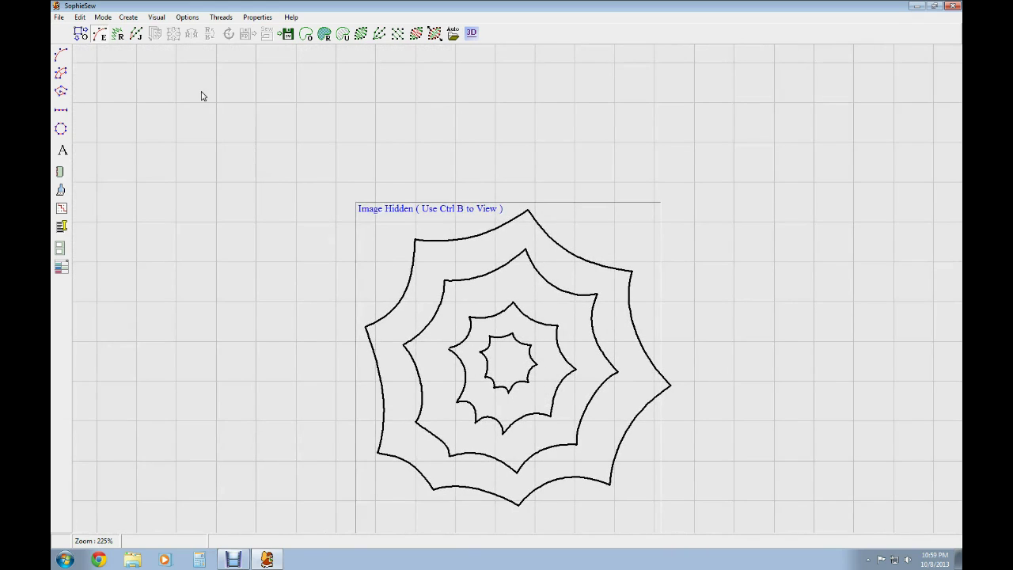
click(59, 16)
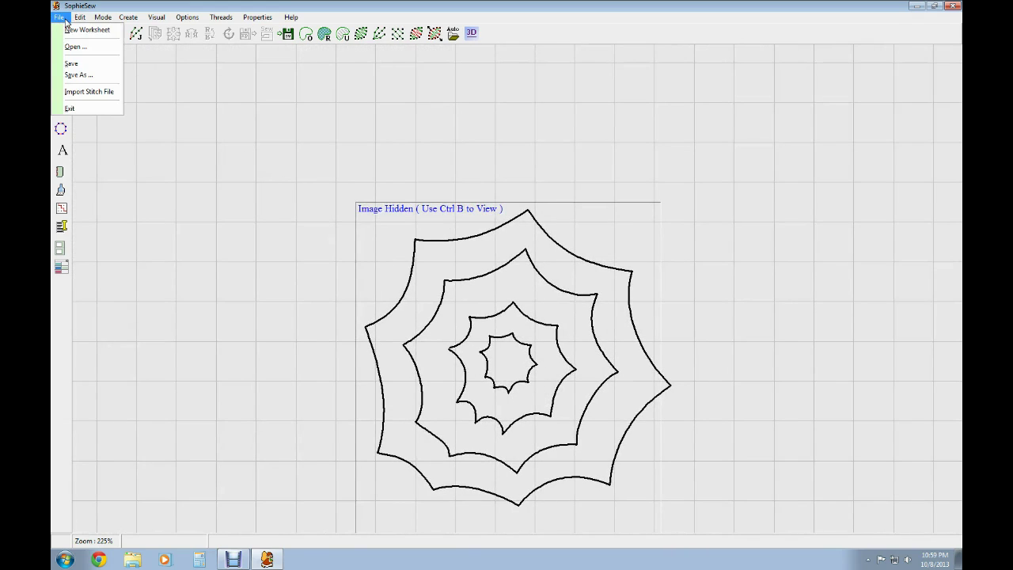
click(71, 75)
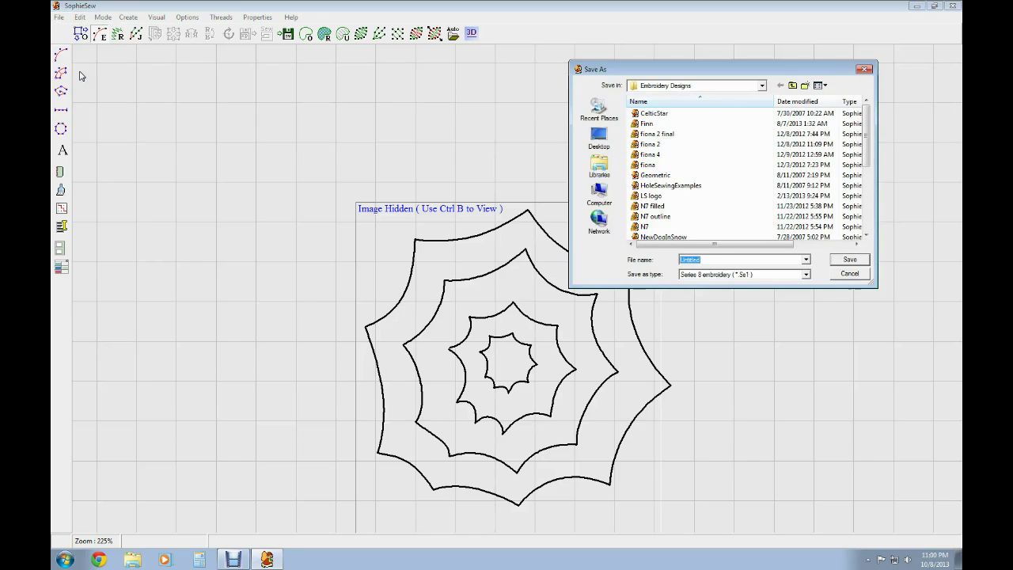
click(611, 195)
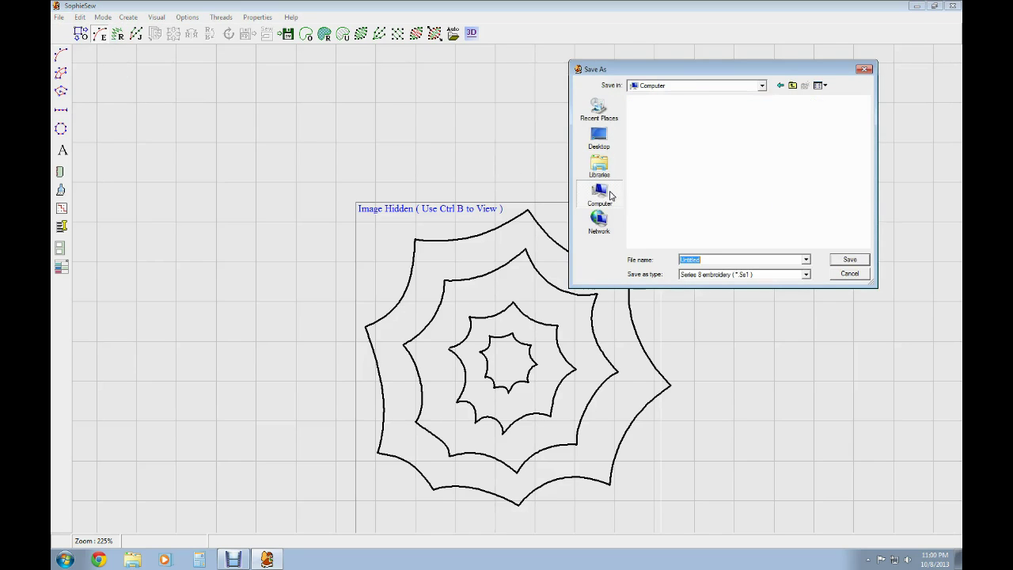
double_click(718, 187)
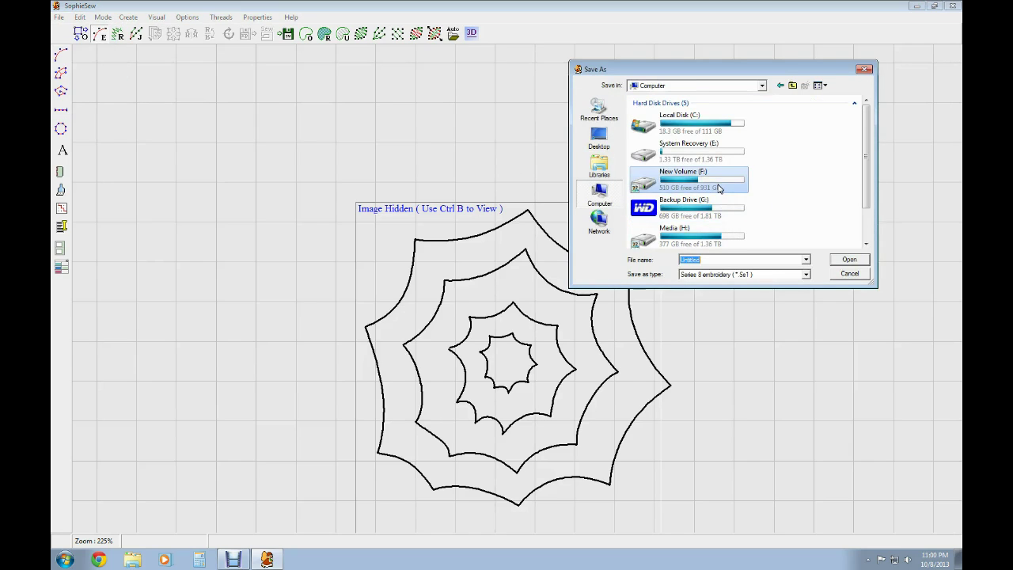
double_click(710, 167)
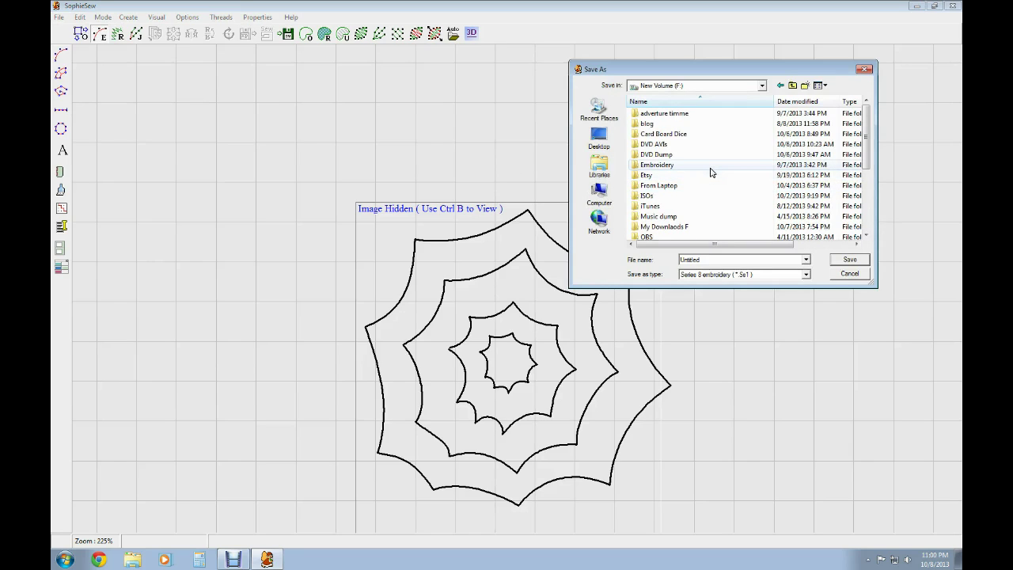
double_click(702, 135)
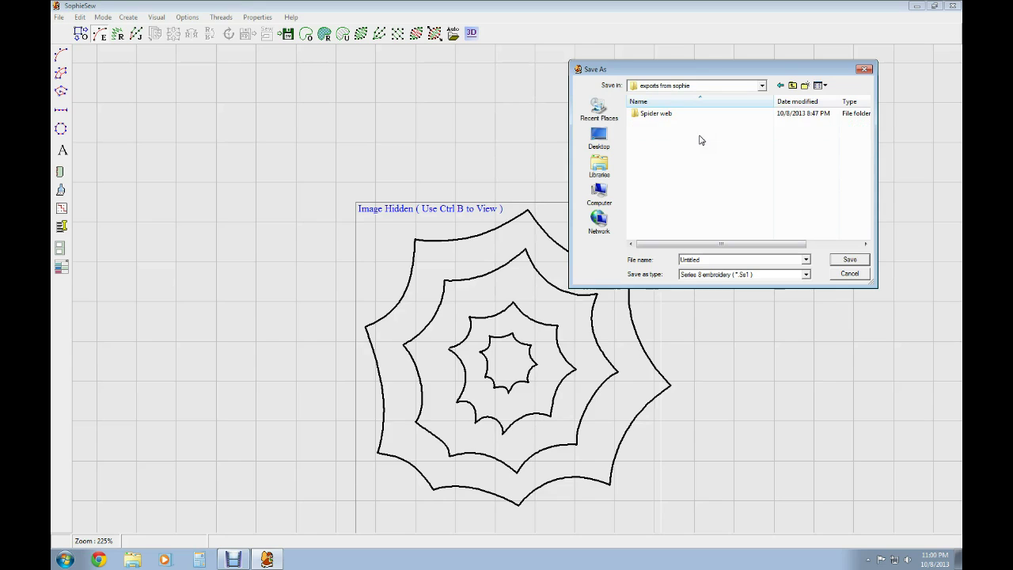
double_click(686, 113)
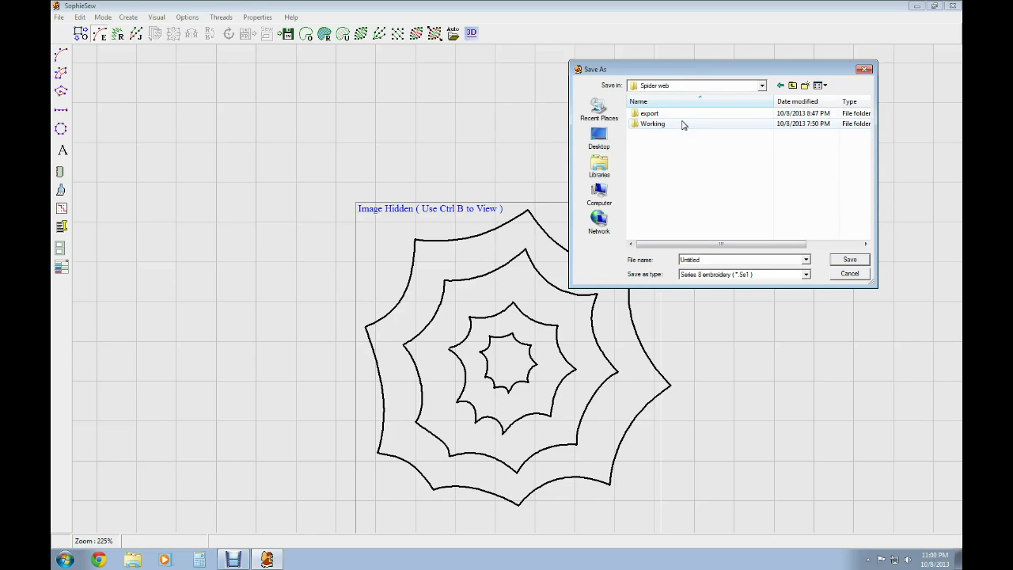
double_click(684, 123)
- Take the existing Spider web file's name as the basis for the file name and save the design
click(675, 115)
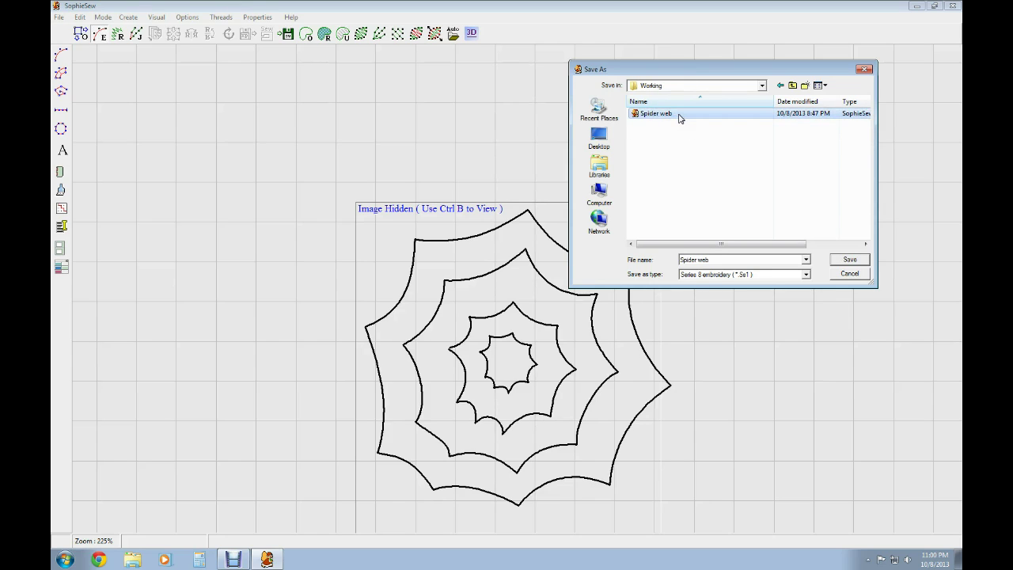
click(722, 260)
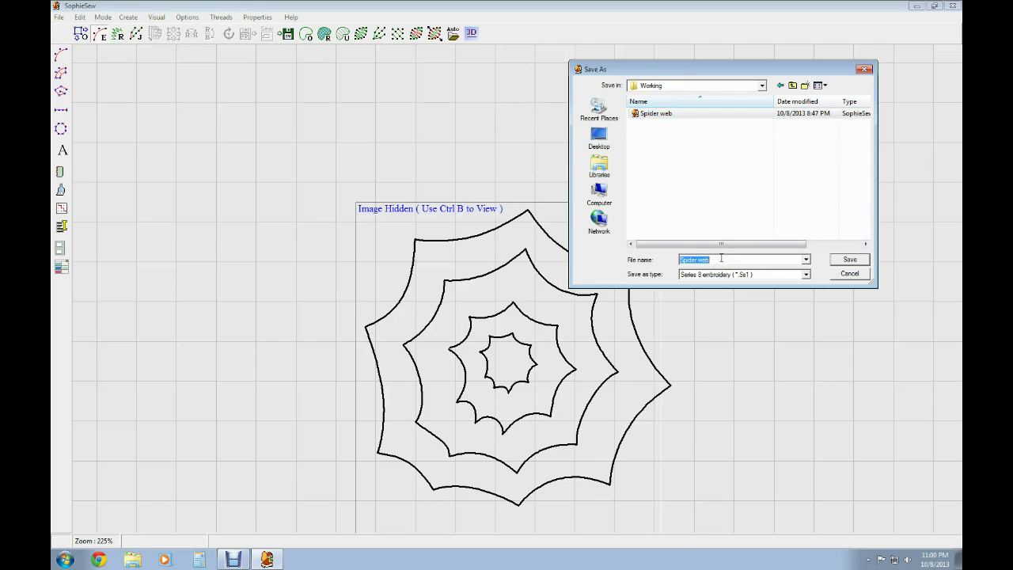
click(718, 259)
click(859, 263)
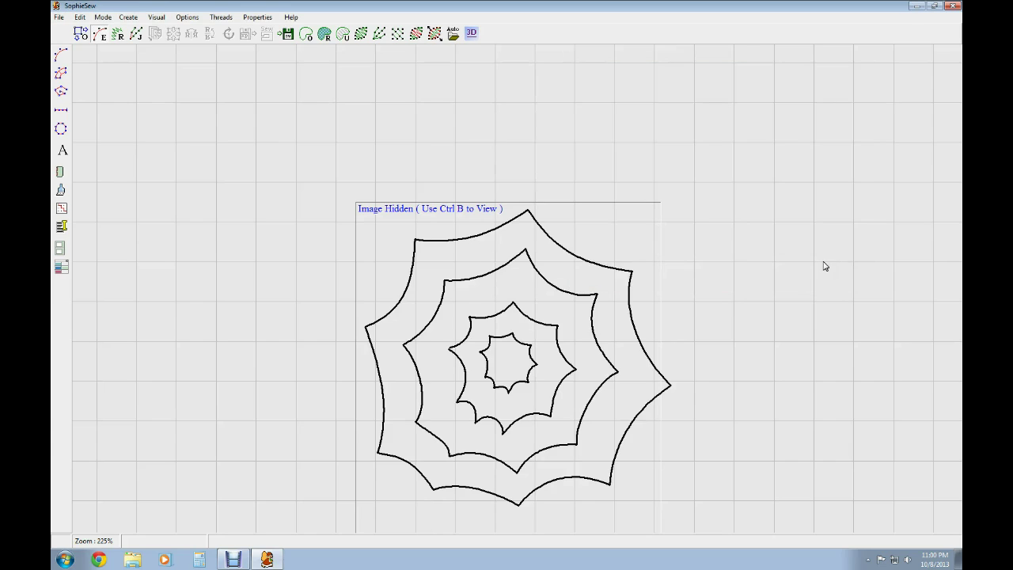
- Draw a straight outline from above the web's top point through the ring tips to the innermost ring's top corner
click(58, 114)
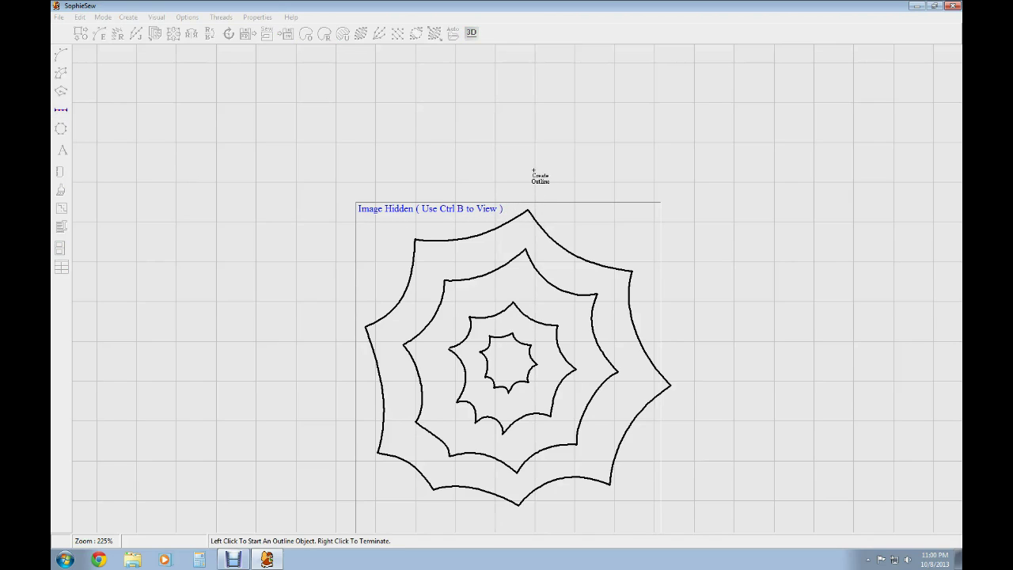
click(533, 171)
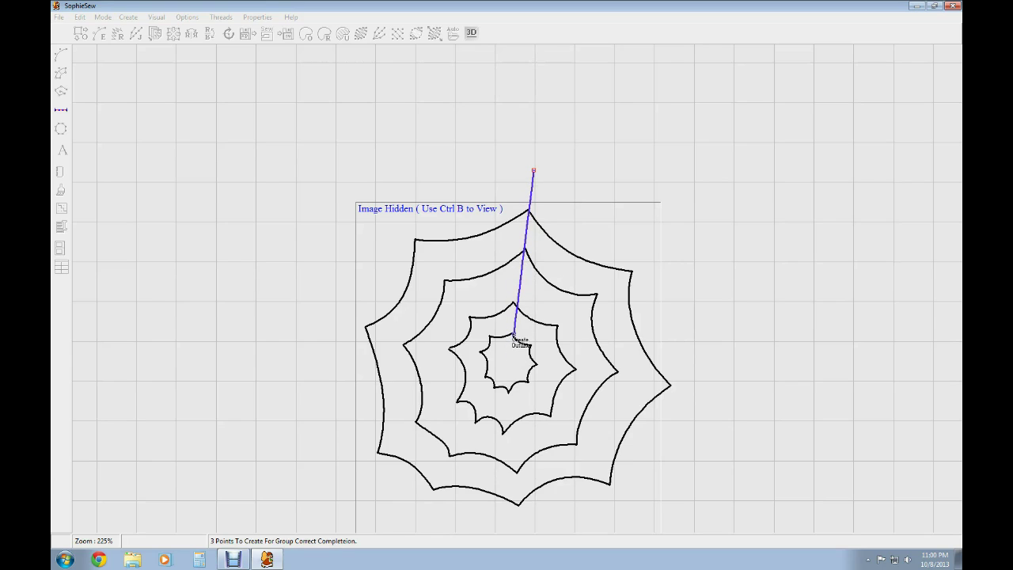
click(521, 278)
click(516, 319)
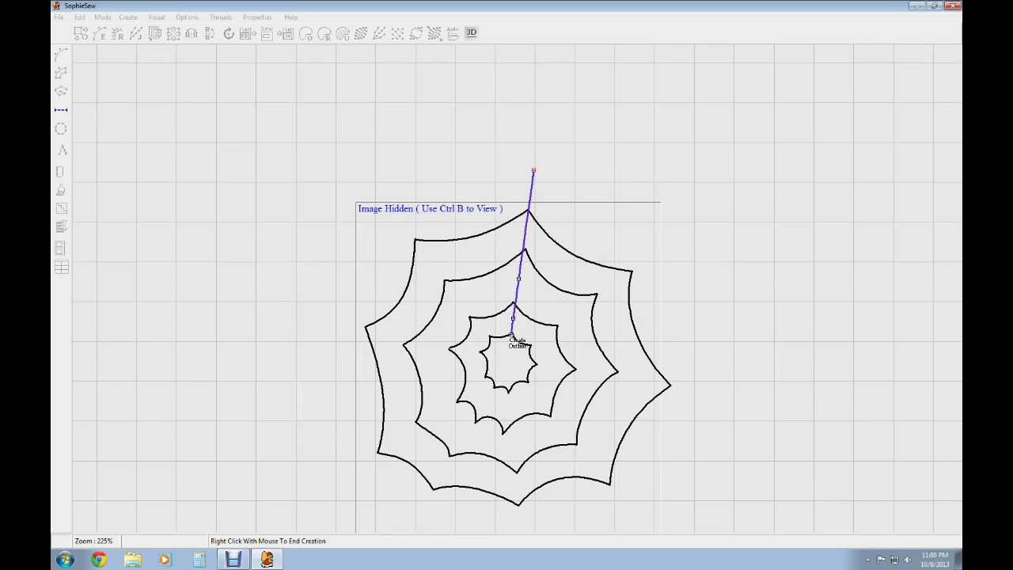
right_click(513, 338)
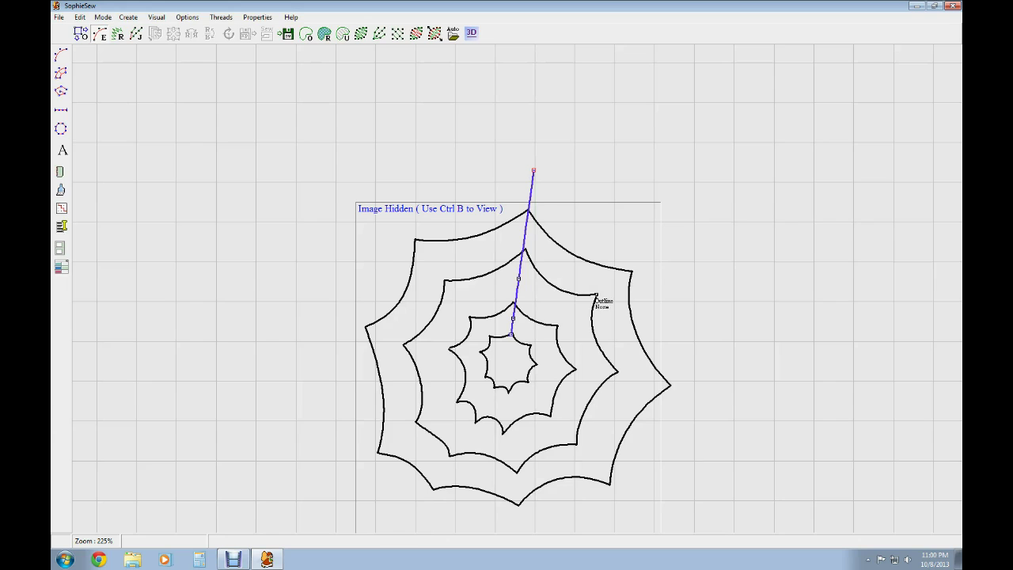
- Draw a second outline alongside the top spoke, from the innermost ring's top corner back to the spoke's outer end
click(61, 109)
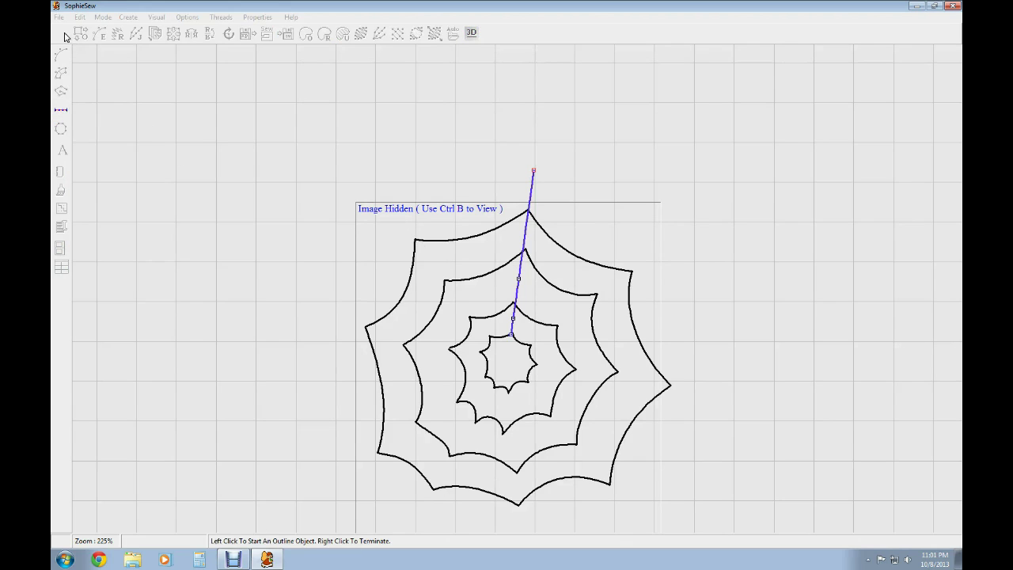
click(511, 333)
click(533, 171)
right_click(533, 172)
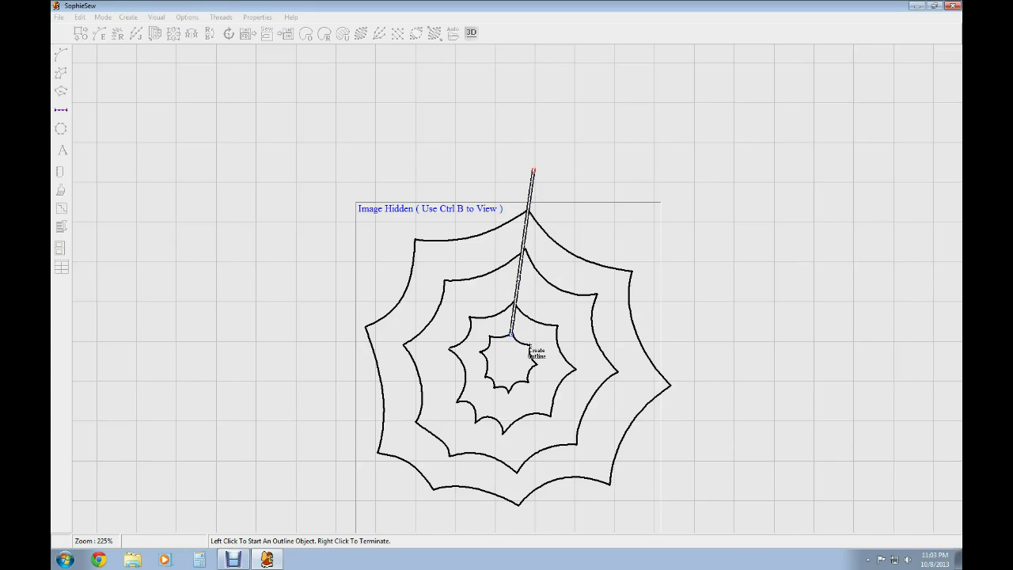
- Draw a straight outline spoke from the innermost ring's upper-right corner through the ring corners to beyond the outermost ring
click(530, 346)
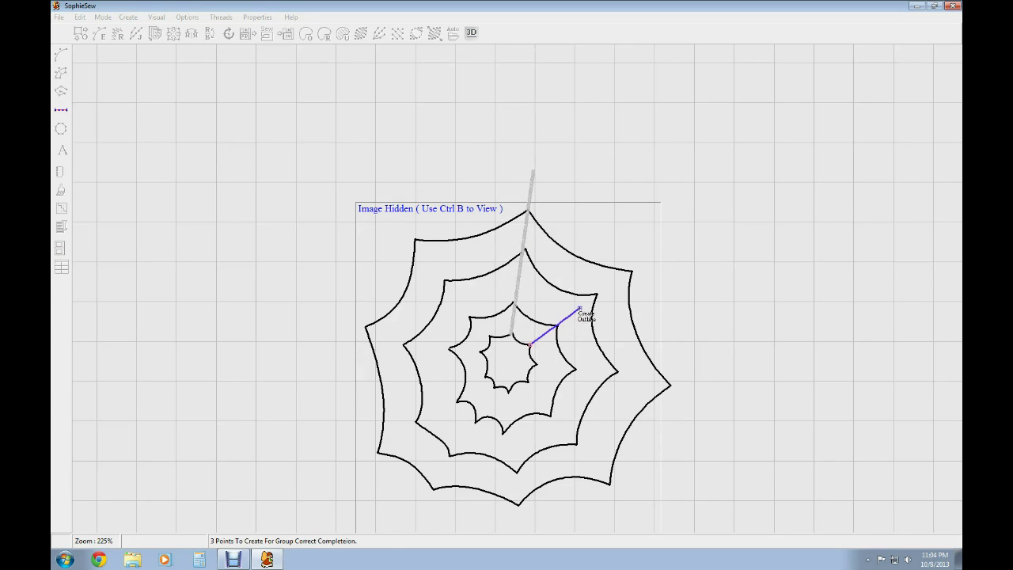
click(579, 308)
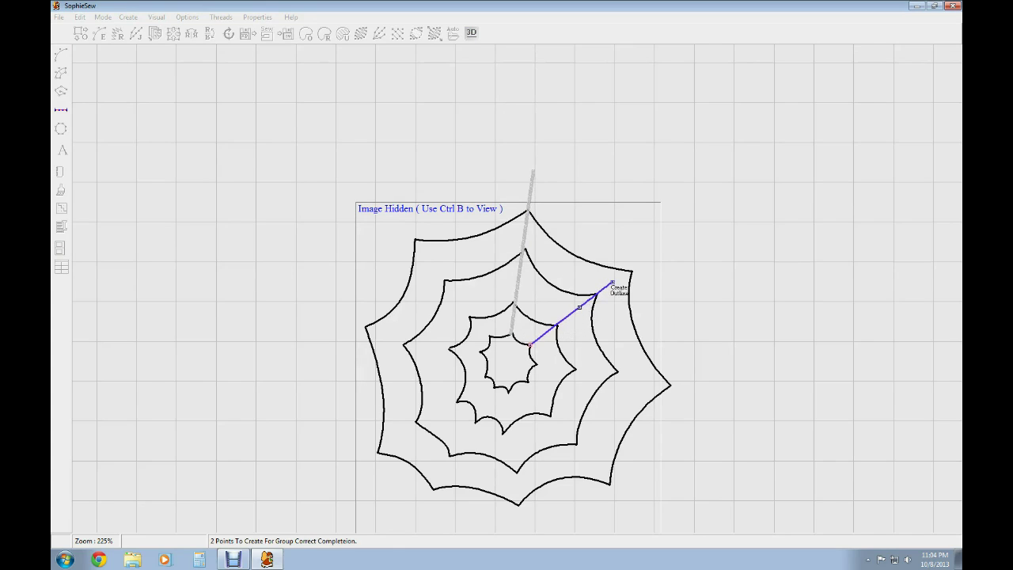
click(612, 282)
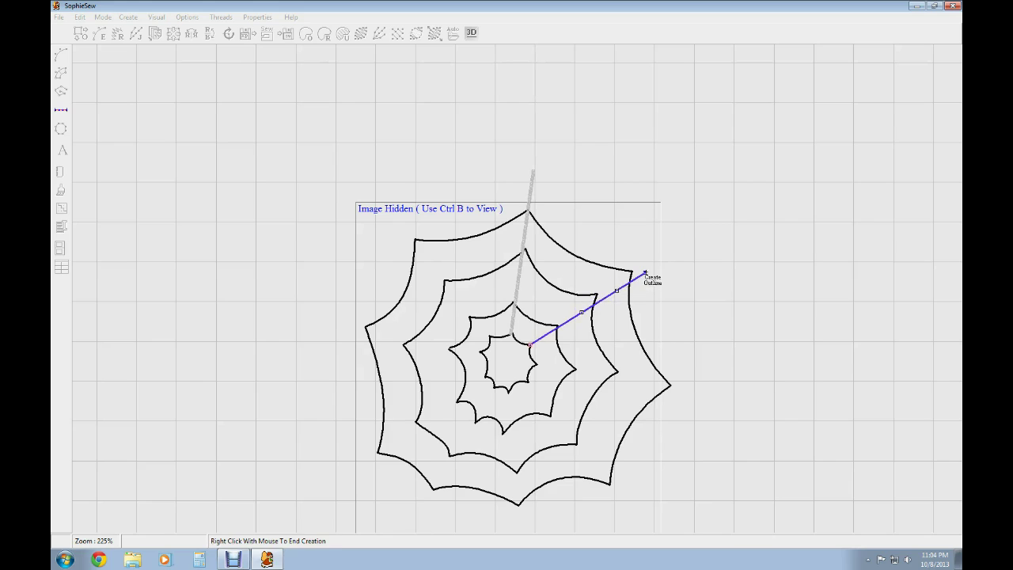
right_click(683, 238)
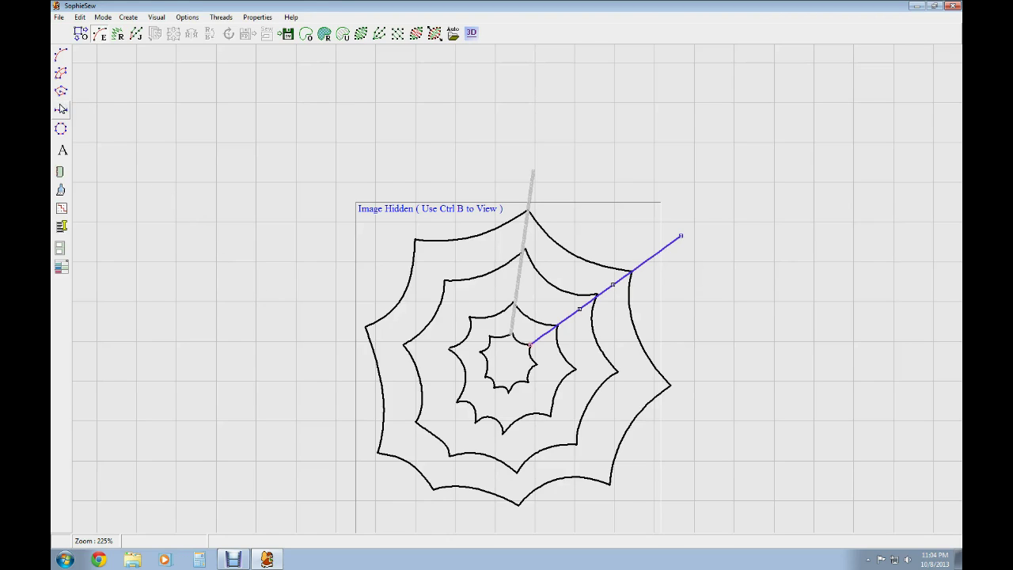
- Draw a straight outline spoke from the innermost ring's right corner through the ring corners to beyond the outermost ring
click(61, 112)
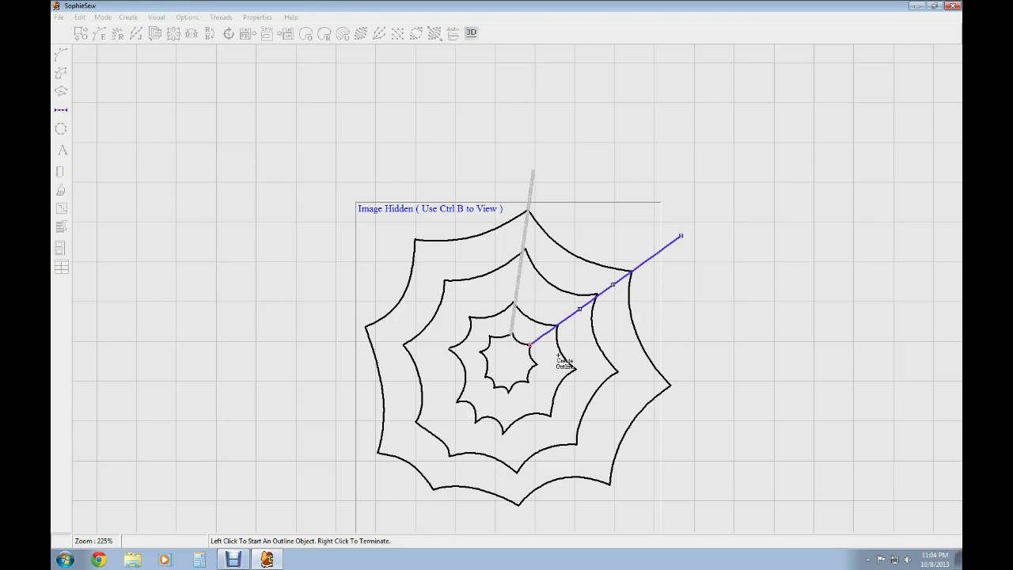
click(536, 365)
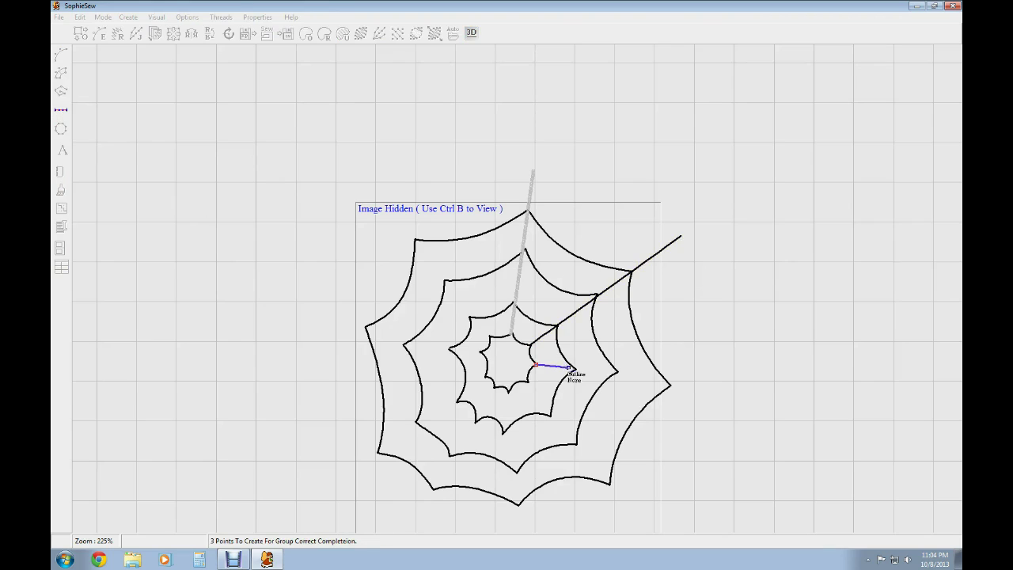
click(602, 370)
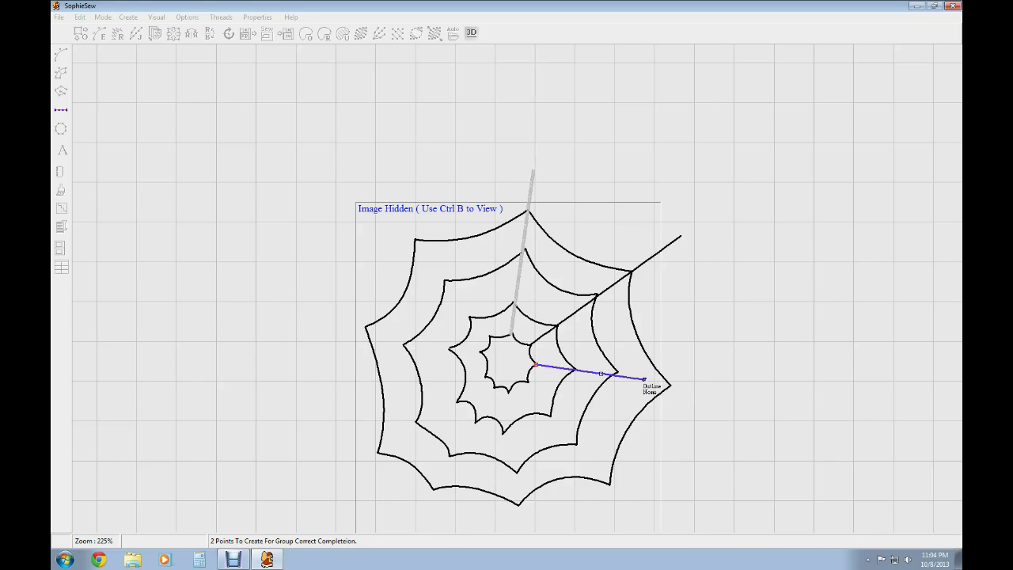
click(644, 382)
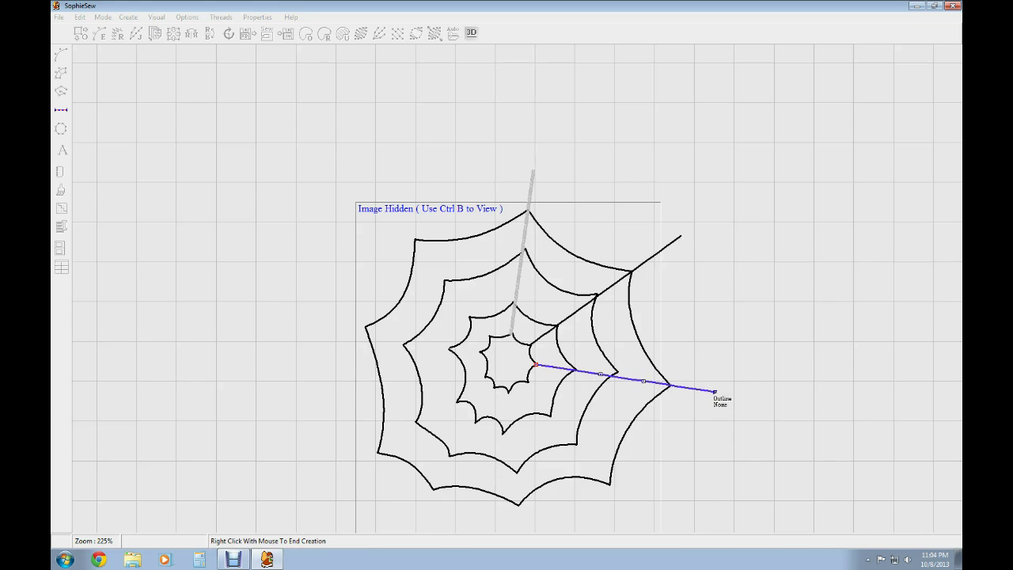
right_click(715, 392)
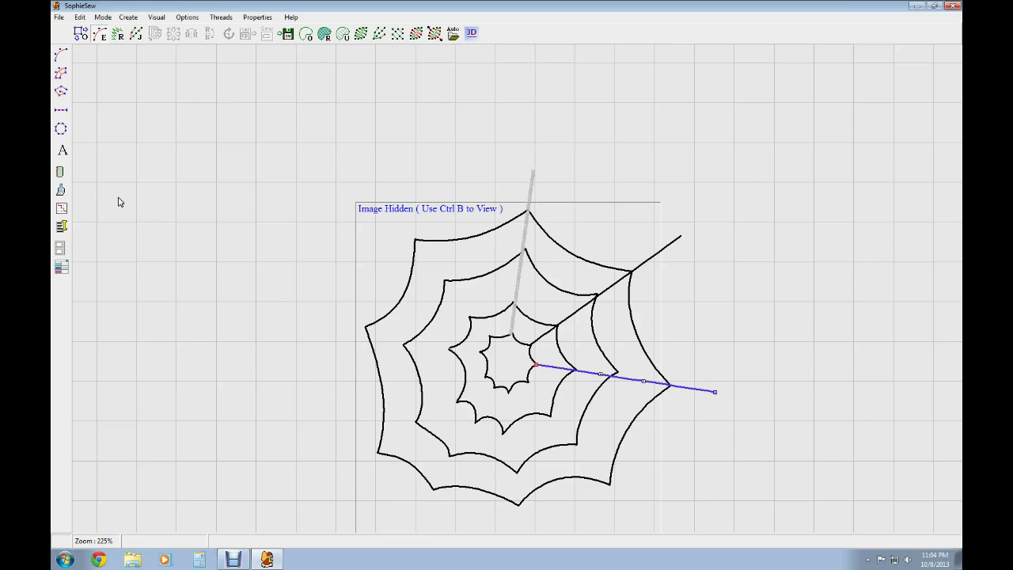
- Draw a straight outline spoke from the innermost ring's lower-right corner through the ring corners to beyond the outermost ring
click(61, 112)
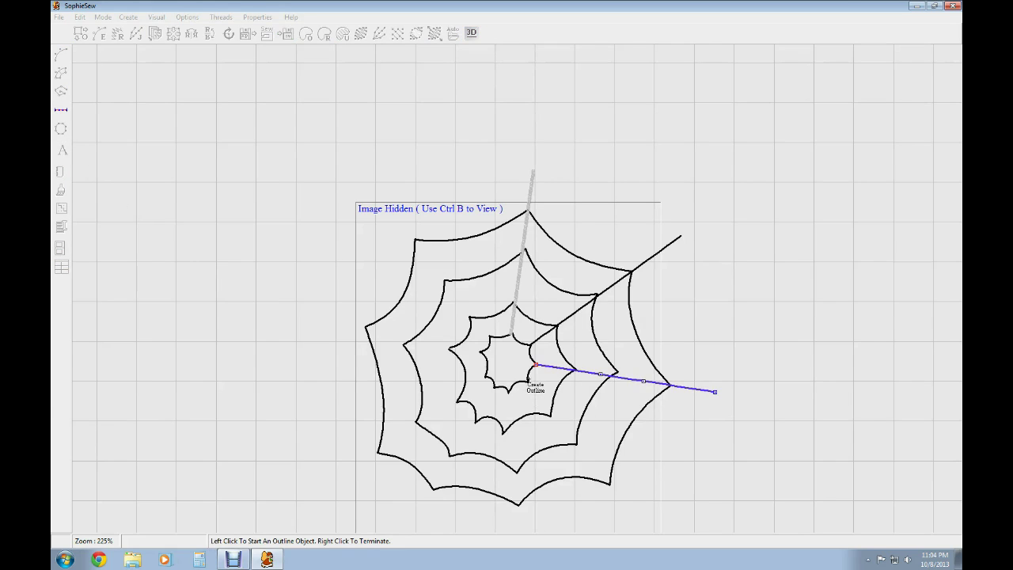
click(528, 381)
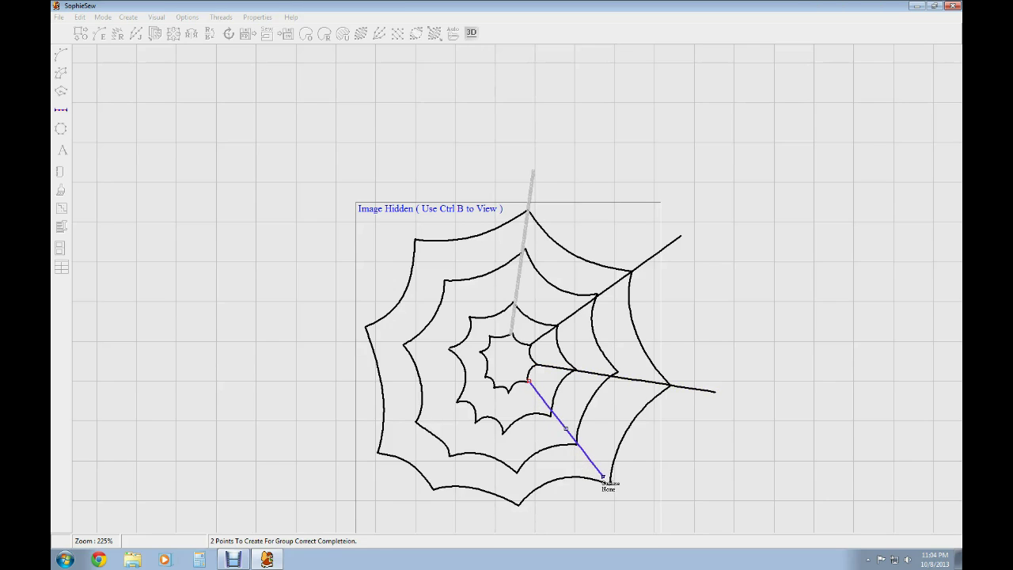
click(603, 477)
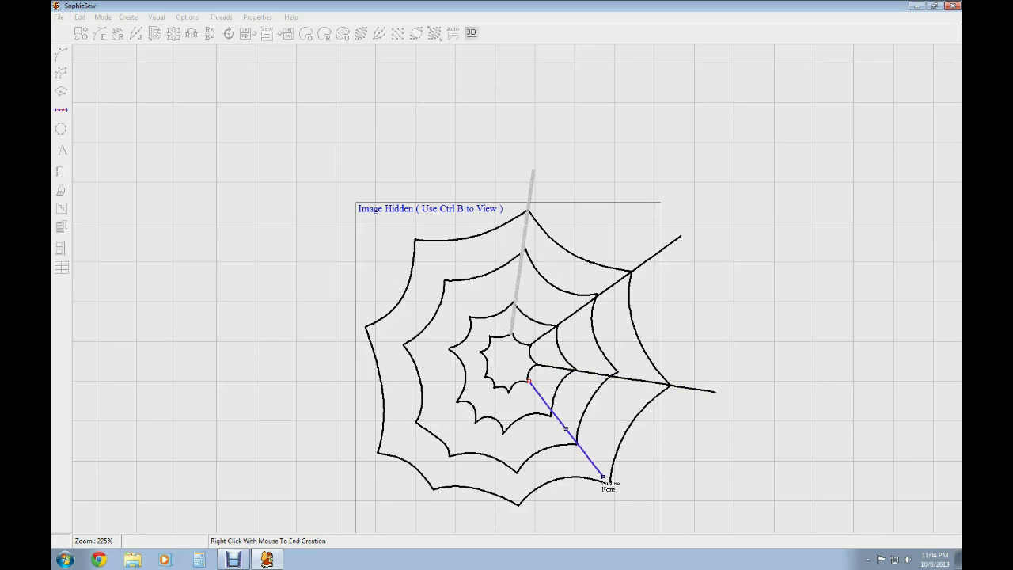
right_click(631, 513)
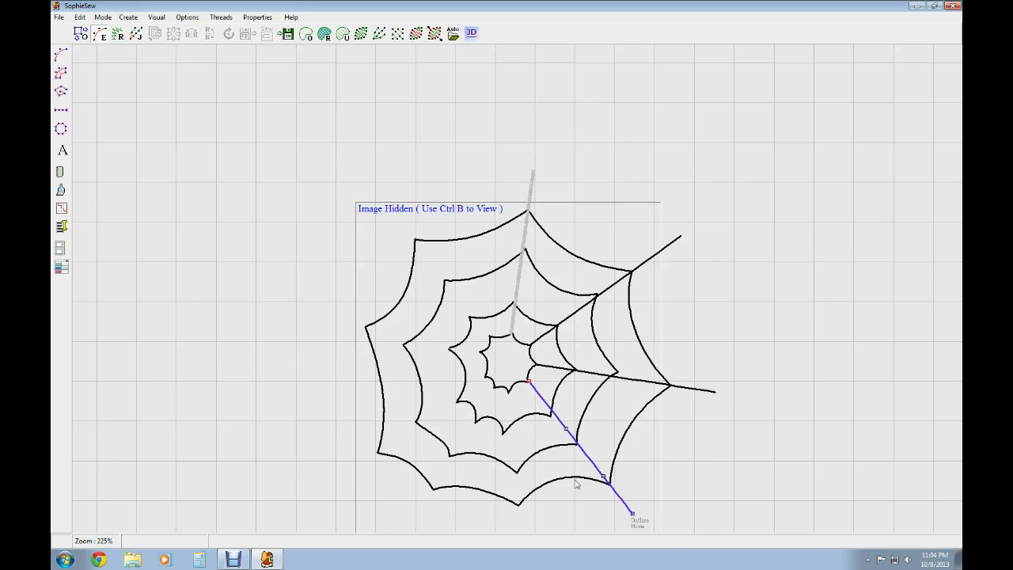
- Draw a straight outline spoke from the innermost ring's bottom corner down past the outermost ring's bottom corner
click(508, 392)
click(514, 482)
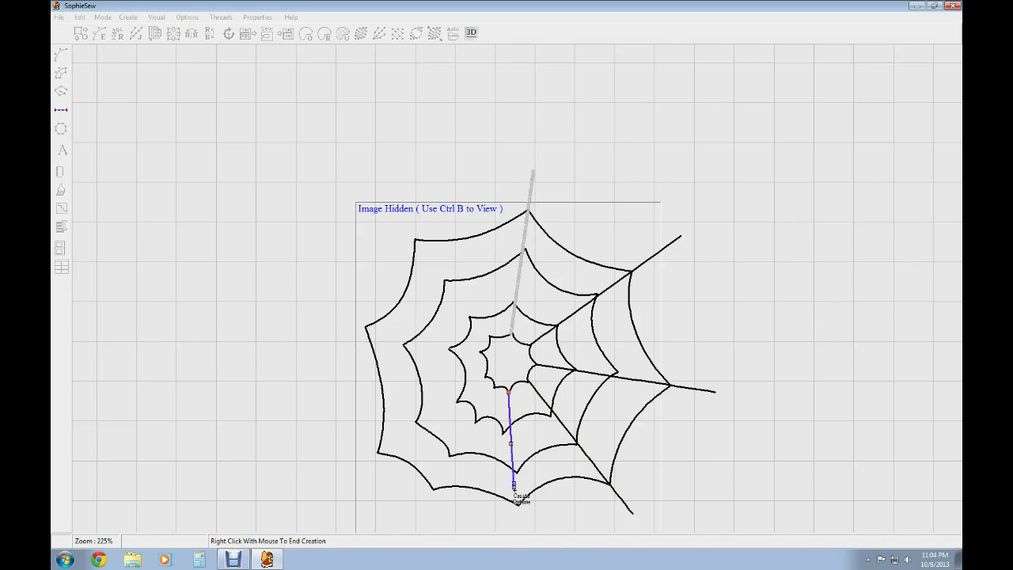
right_click(518, 522)
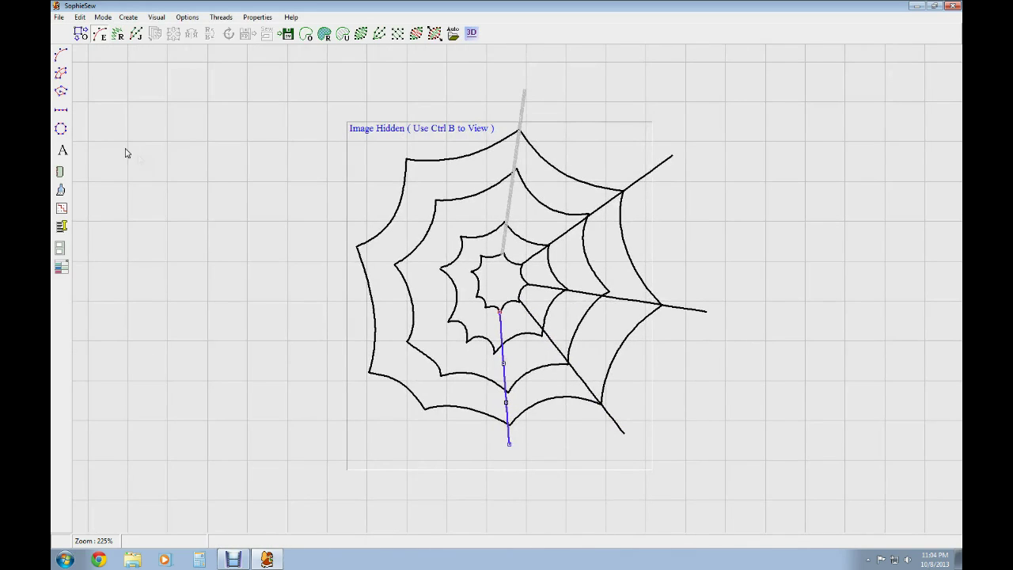
- Draw the next spoke clockwise of the bottom one, from the innermost ring's corner to beyond the outermost ring
click(61, 109)
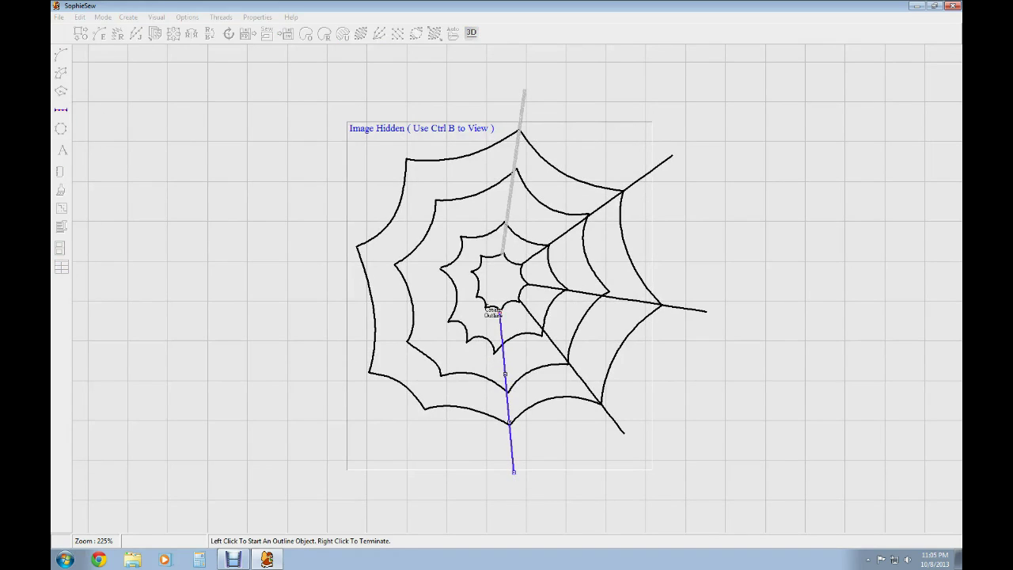
click(485, 306)
click(458, 351)
click(436, 388)
right_click(406, 439)
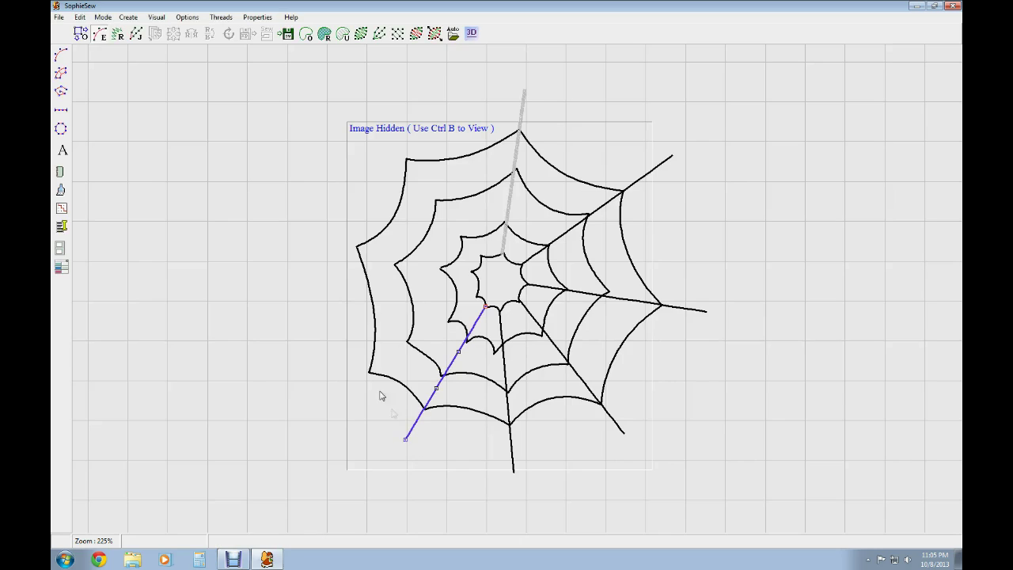
- Draw a straight outline spoke from the second ring's lower-left corner to beyond the outermost ring's lower-left corner
click(446, 323)
click(427, 335)
click(391, 358)
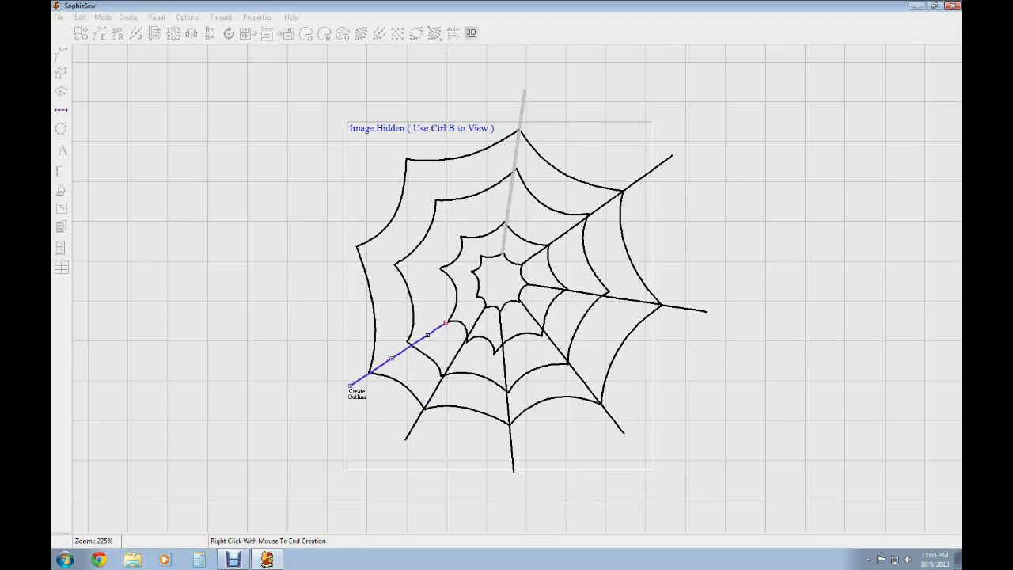
right_click(349, 385)
- Draw a straight outline spoke from the second ring's left corner to beyond the outermost ring's left corner
click(440, 268)
click(391, 255)
click(368, 249)
right_click(330, 240)
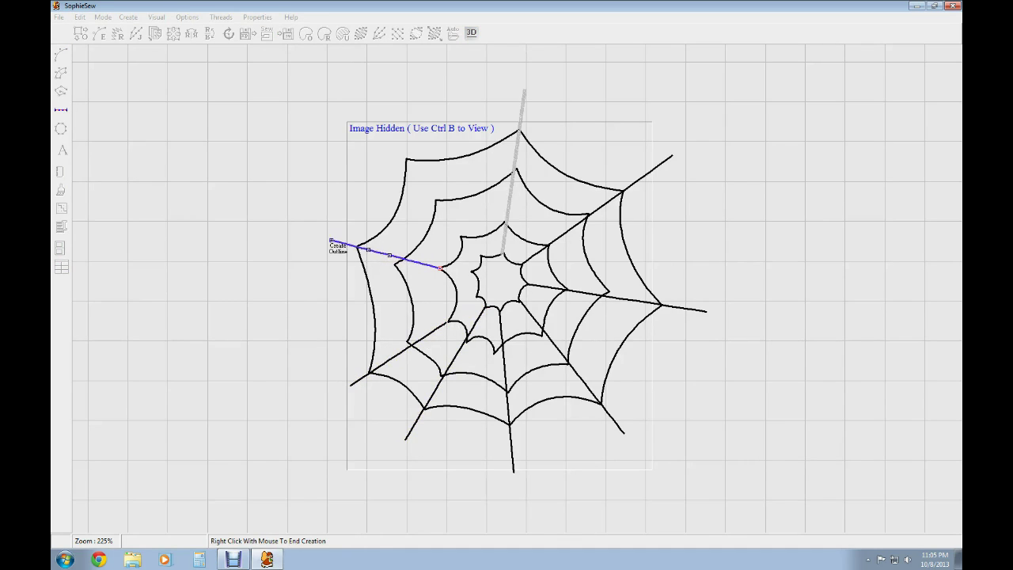
right_click(491, 207)
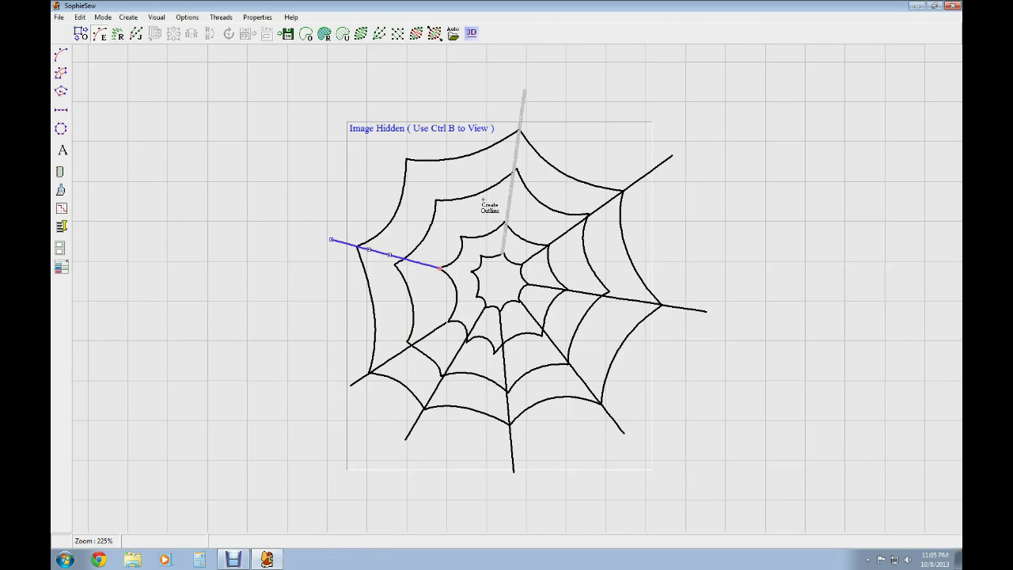
- Edit the points of the lower-left and left spokes so both start at the innermost ring's corners
click(100, 33)
click(444, 325)
scroll(448, 325, up, 2)
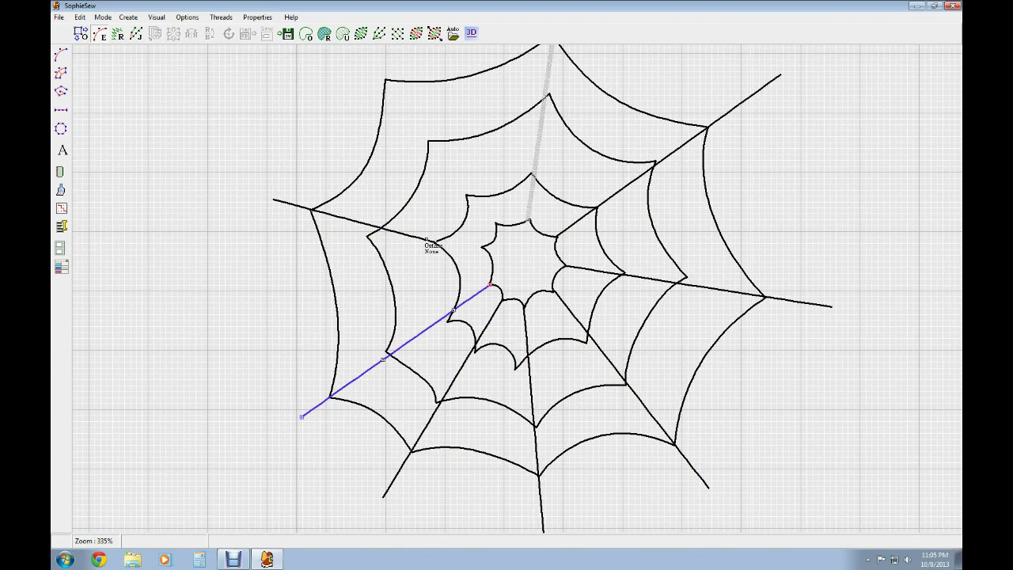
click(437, 242)
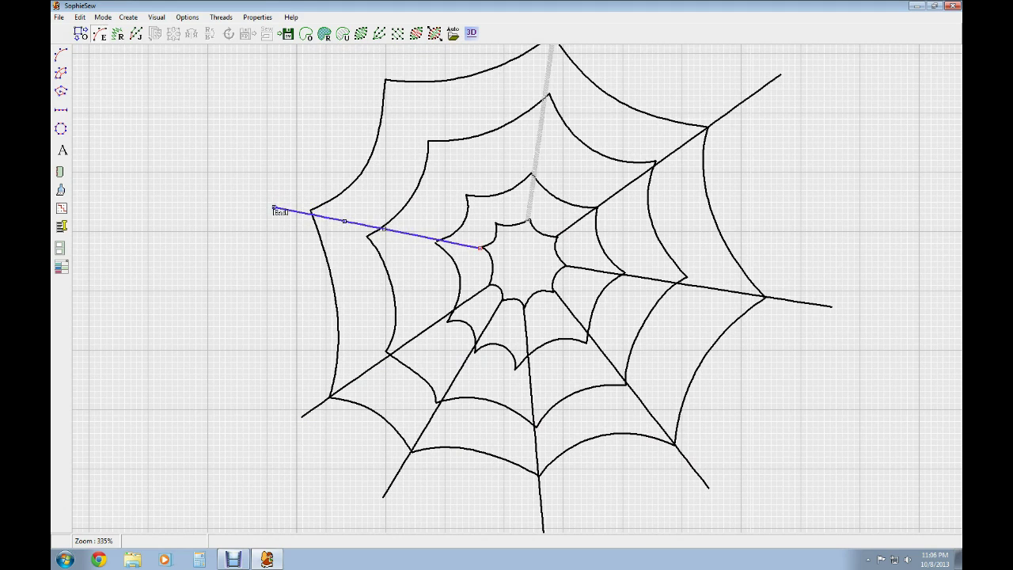
- Draw a straight outline spoke from the second ring's upper-left corner to beyond the outermost ring's upper-left corner
click(61, 110)
click(466, 195)
click(441, 156)
click(404, 101)
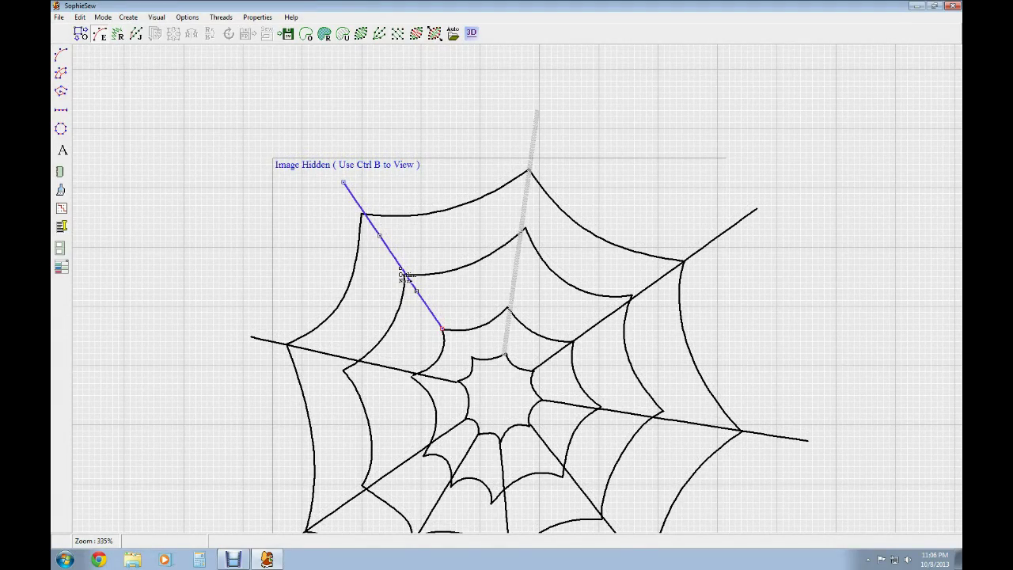
- Paste the copied stitch attributes onto the upper-left spoke's outline
right_click(402, 273)
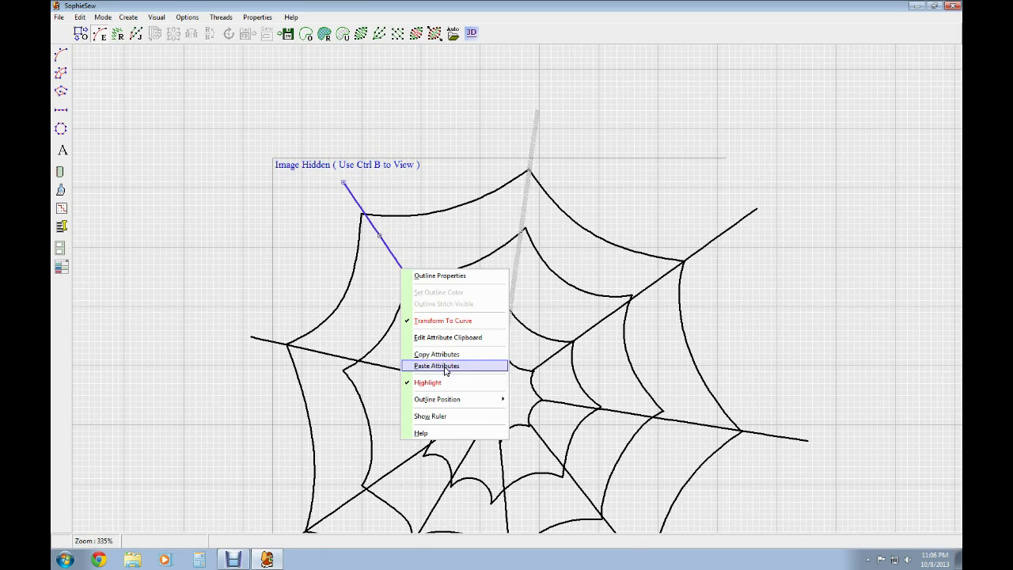
click(434, 366)
click(365, 318)
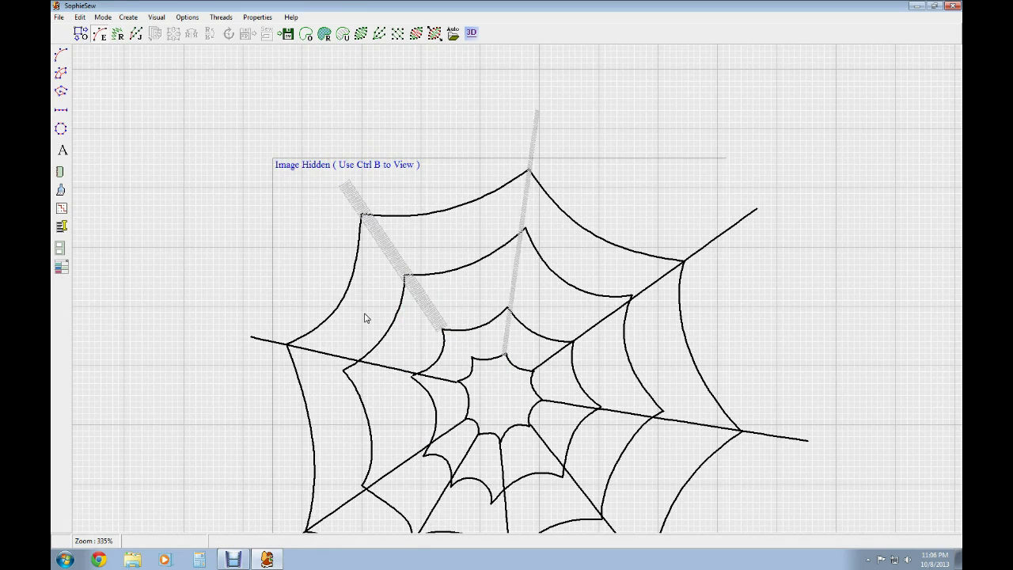
- Set the upper-left spoke's satin outline upper height to 0.3 in its outline properties
right_click(402, 278)
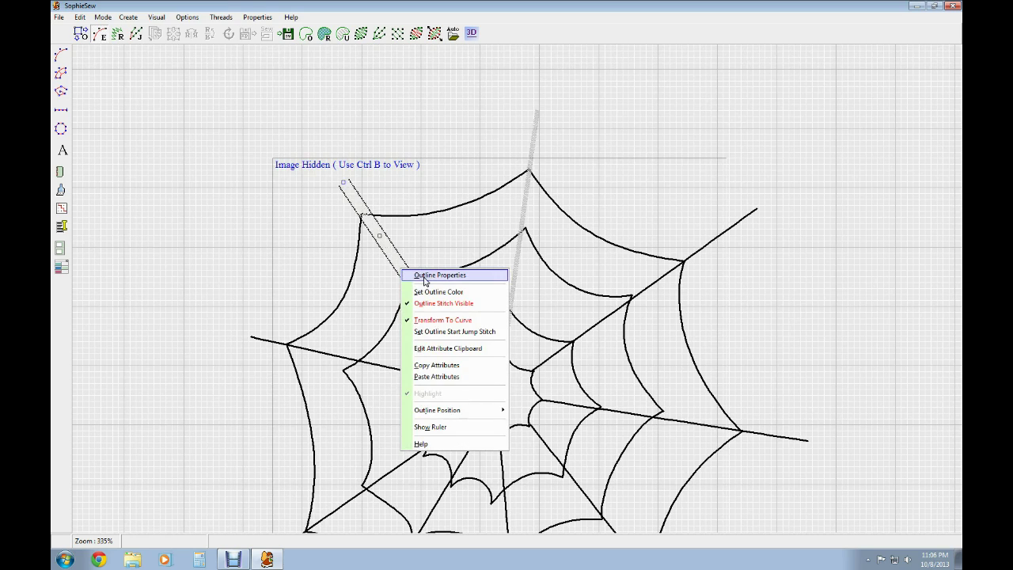
click(428, 274)
click(171, 188)
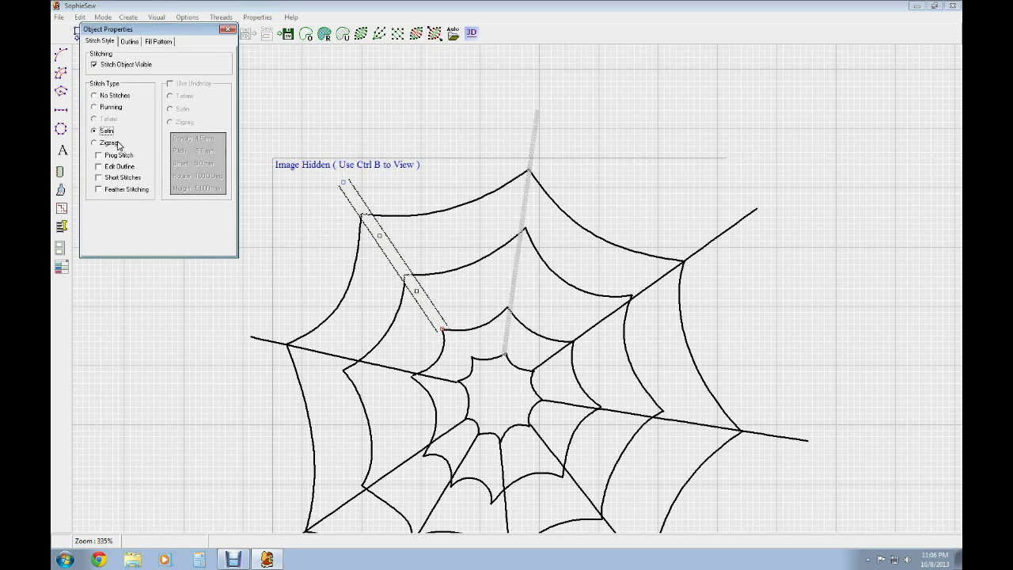
click(130, 42)
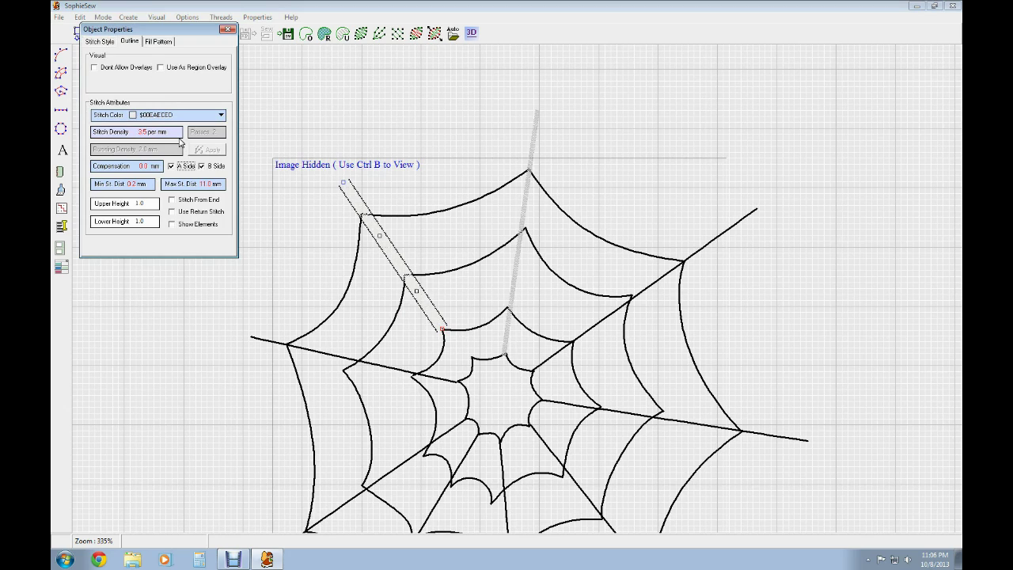
click(157, 205)
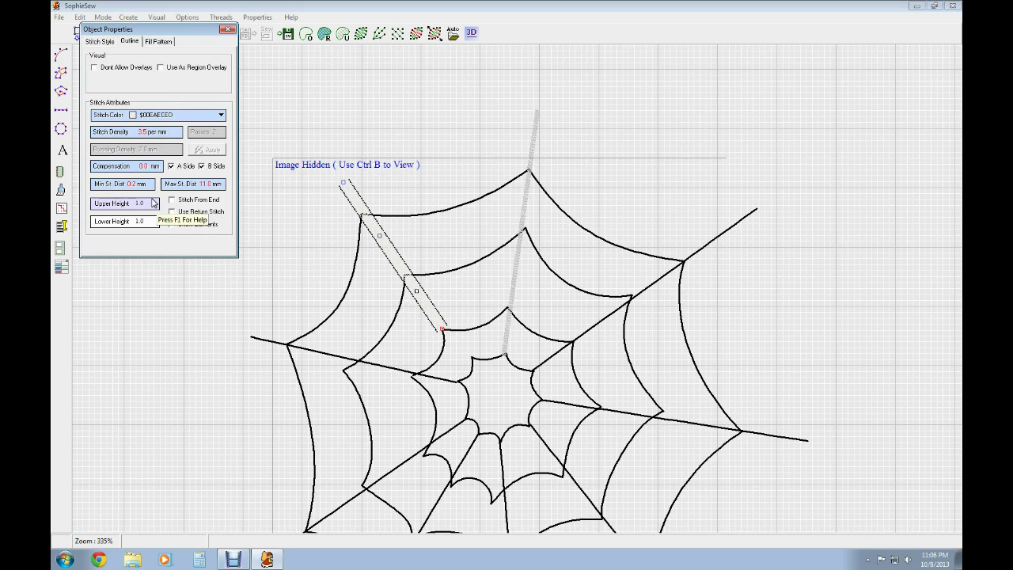
text(0.3)
scroll(155, 215, down, 1)
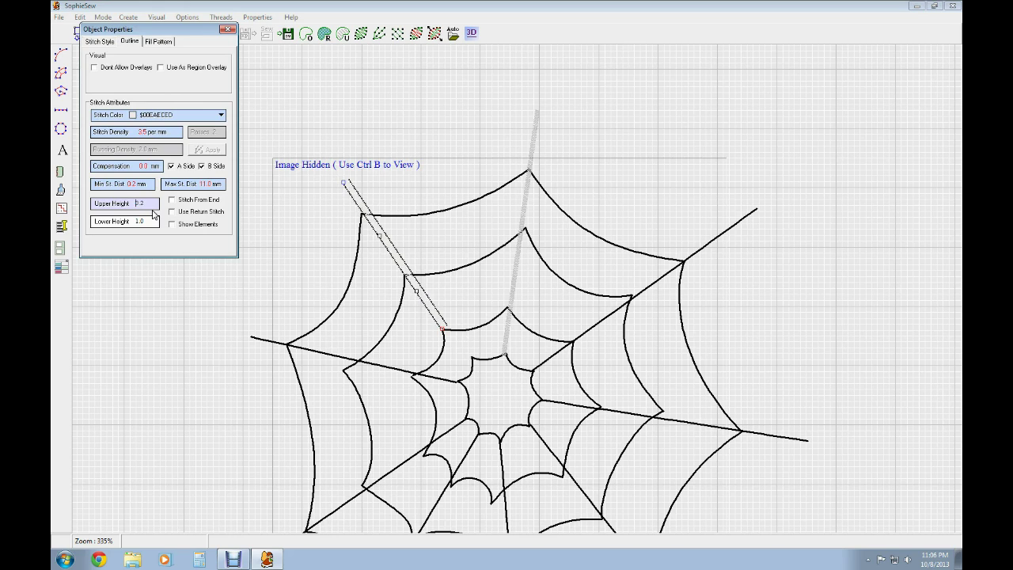
key(BackSpace)
text(3)
- Set the upper-left spoke's lower height to 0.3, close its properties and deselect it
click(147, 223)
text(0.4)
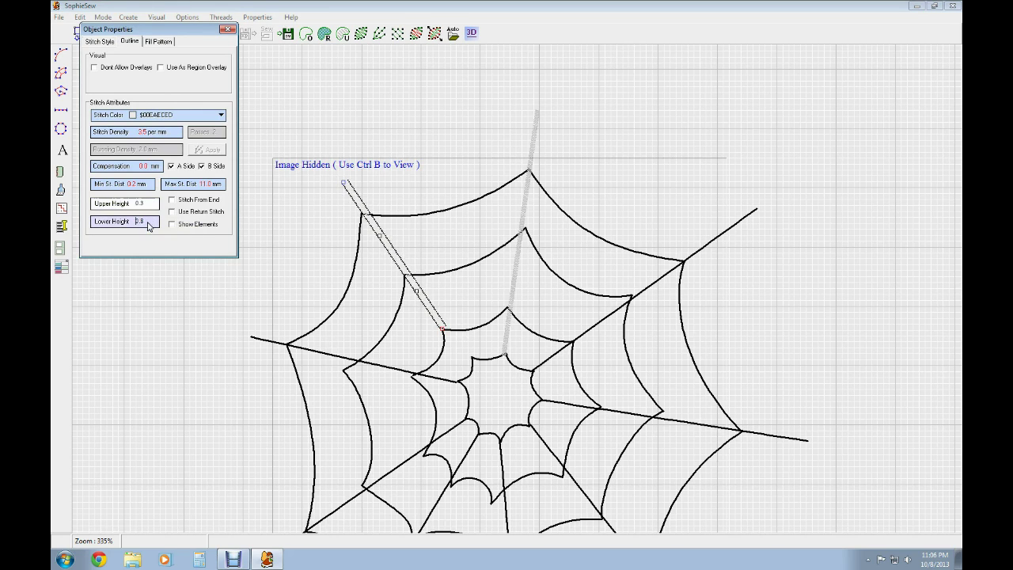
key(BackSpace)
text(3)
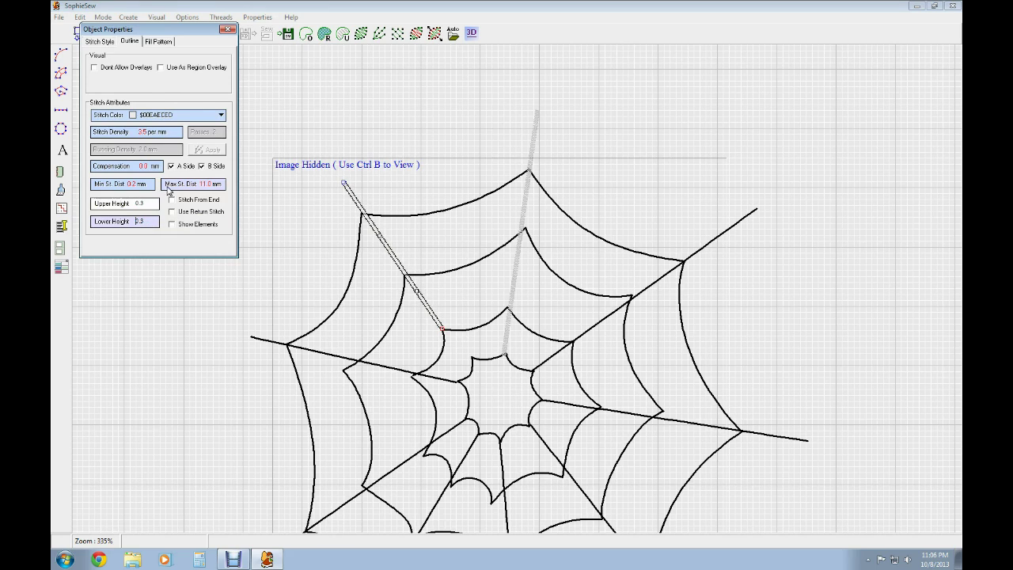
click(228, 30)
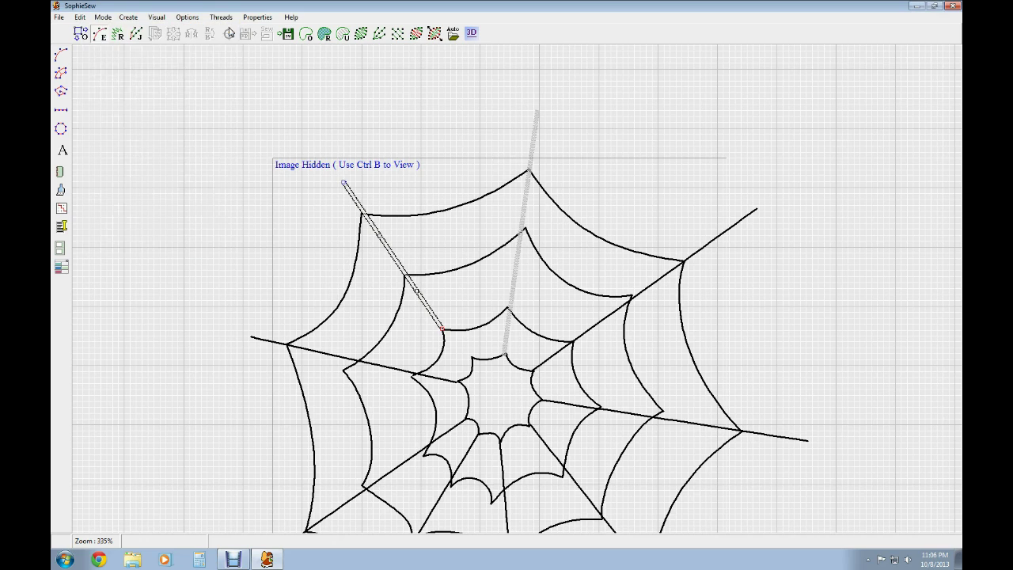
click(376, 301)
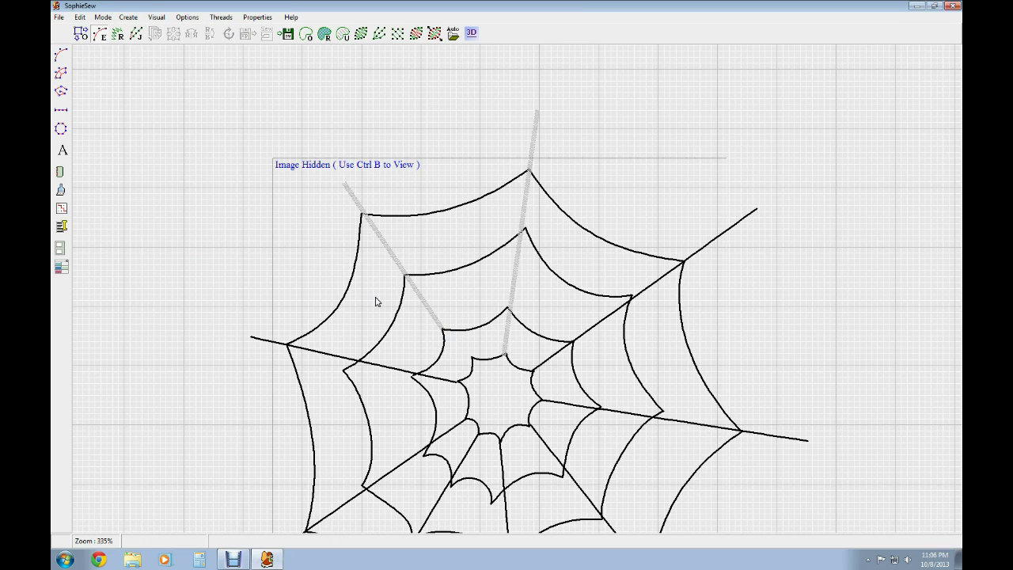
- Review which common and underlay attributes the attribute clipboard copies, and accept the settings
right_click(397, 261)
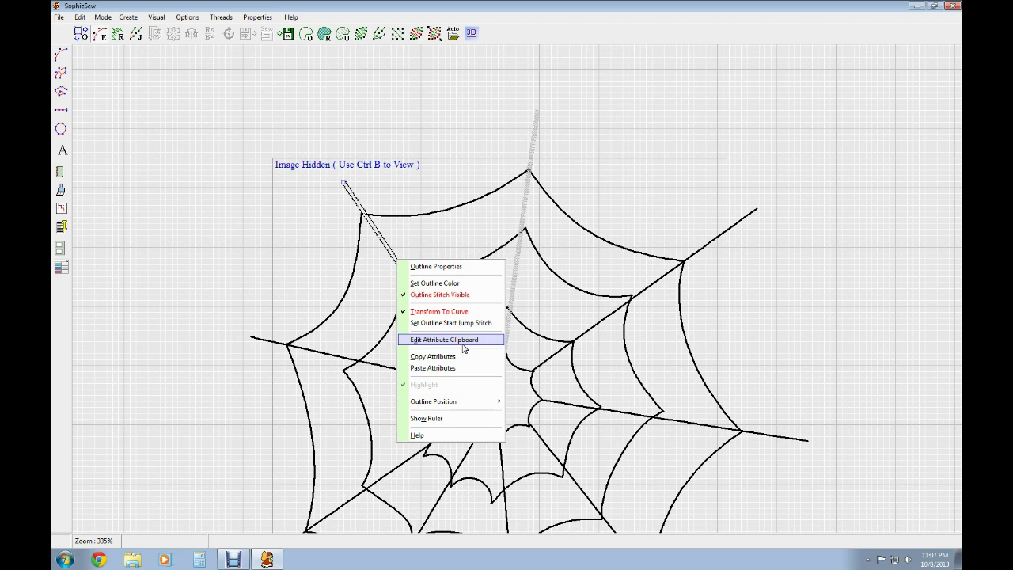
click(463, 346)
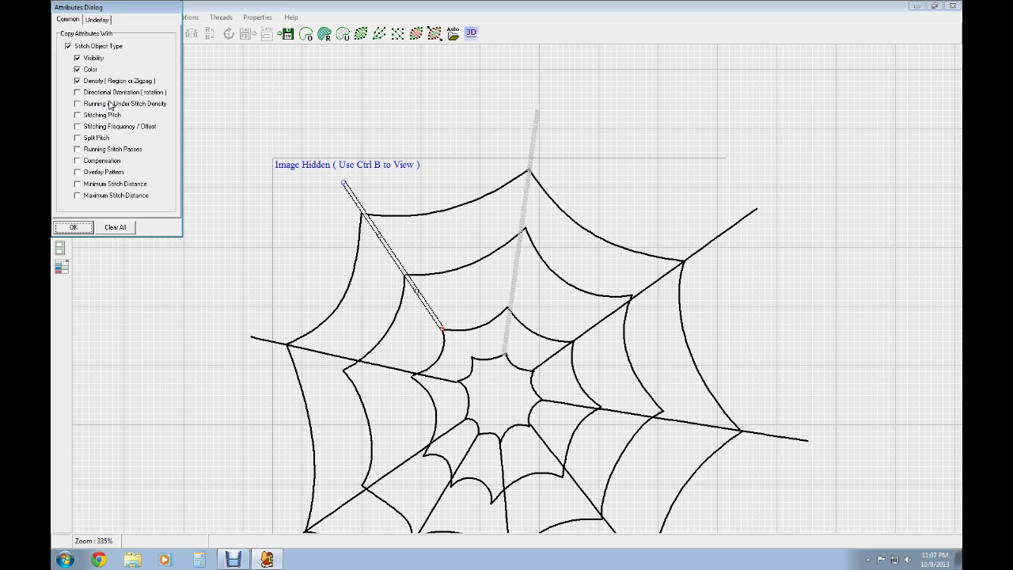
click(98, 20)
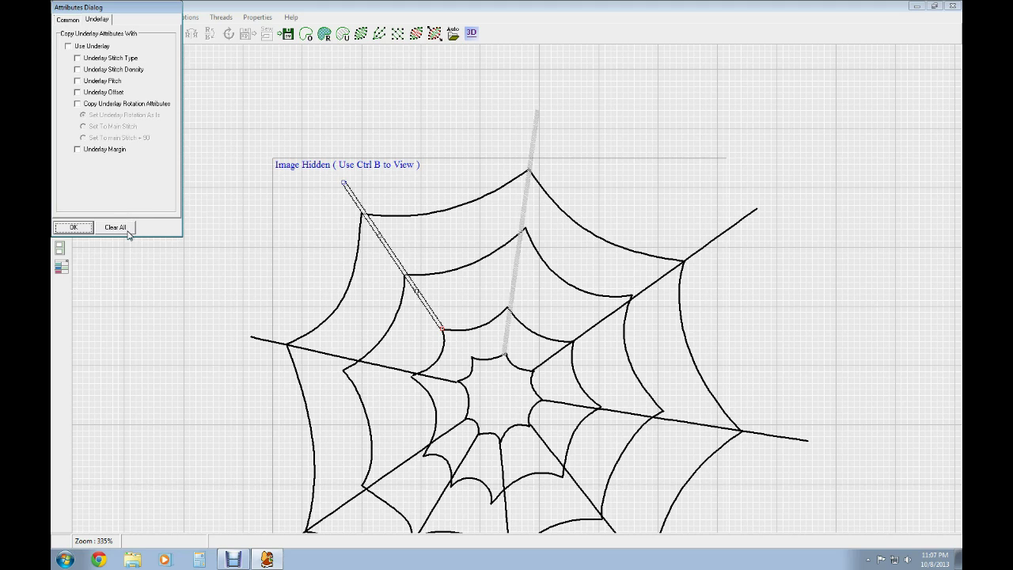
click(80, 228)
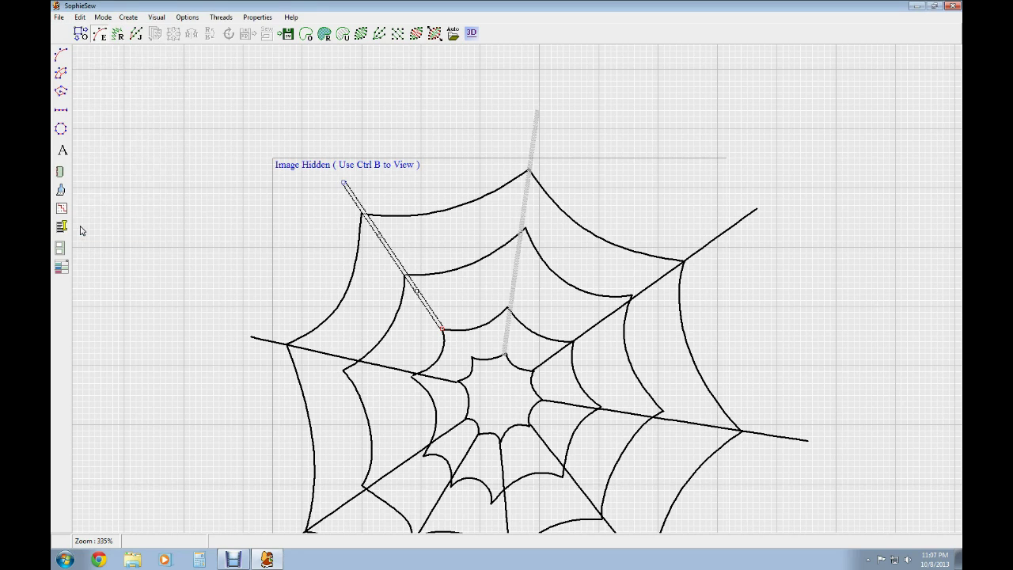
- Paste the copied stitch attributes onto the left spoke and set its satin outline's upper height to 0.3
right_click(347, 361)
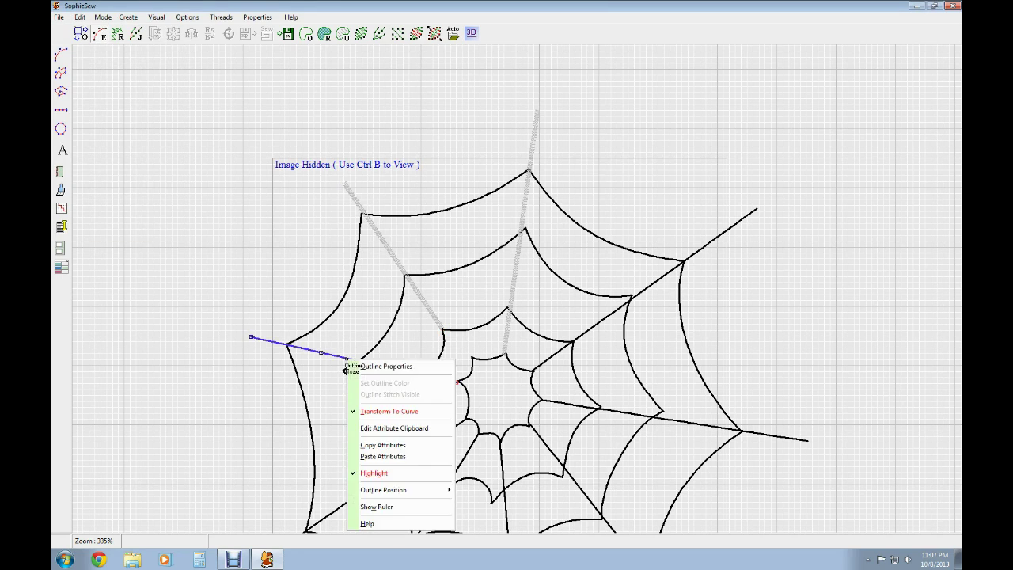
click(382, 456)
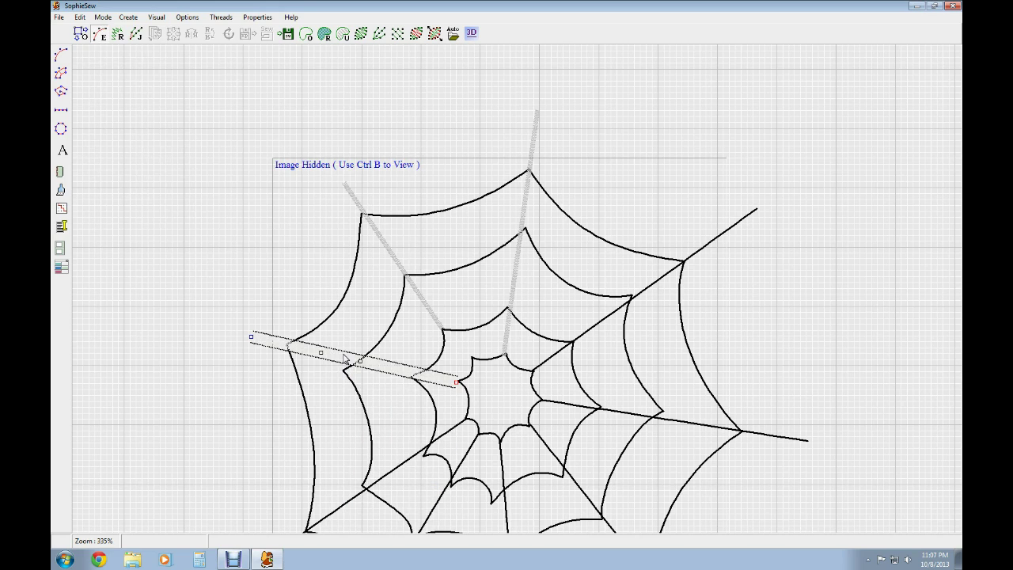
right_click(345, 359)
click(323, 357)
right_click(324, 357)
click(342, 361)
click(196, 229)
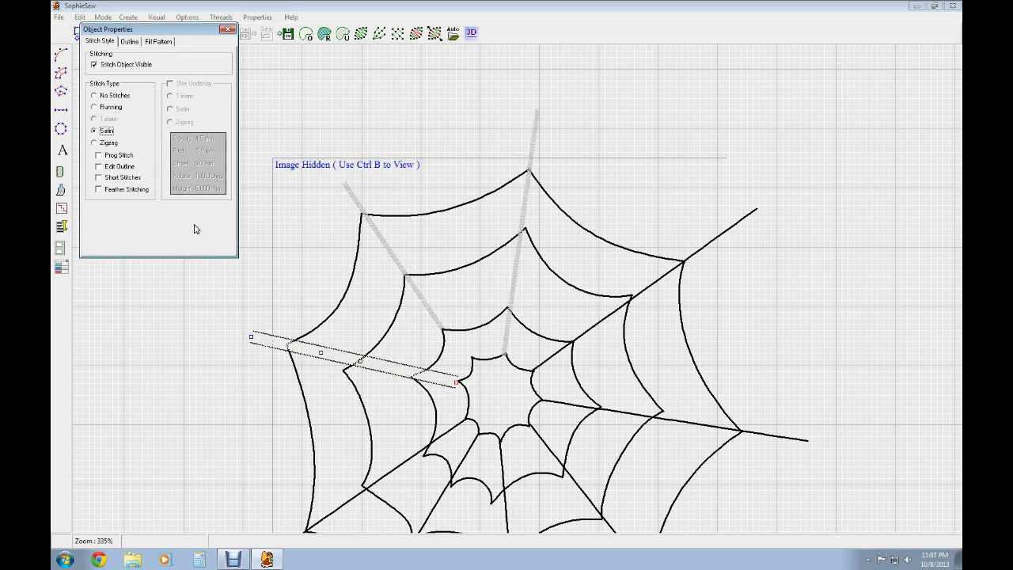
click(130, 41)
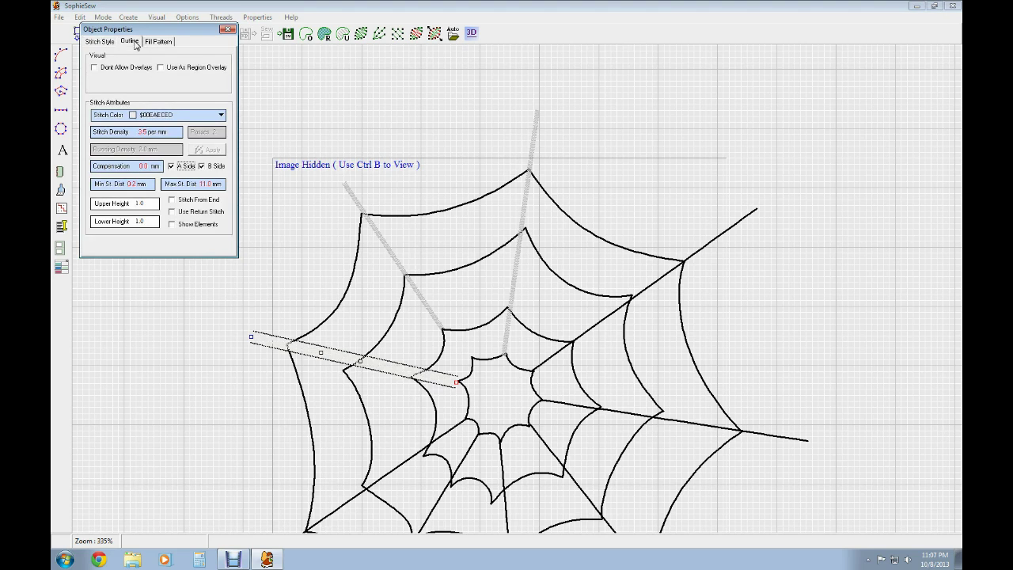
click(139, 205)
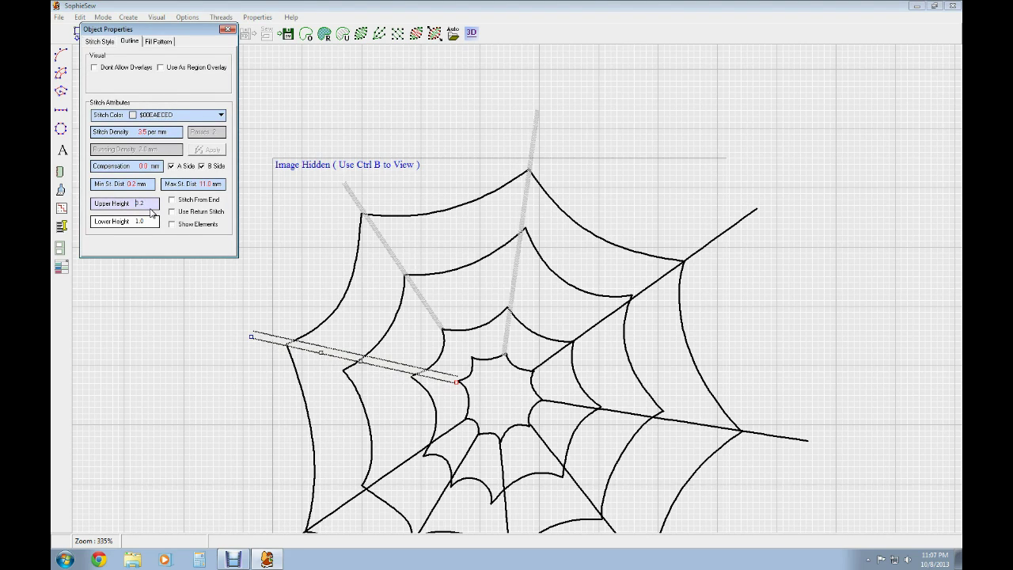
scroll(151, 201, up, 1)
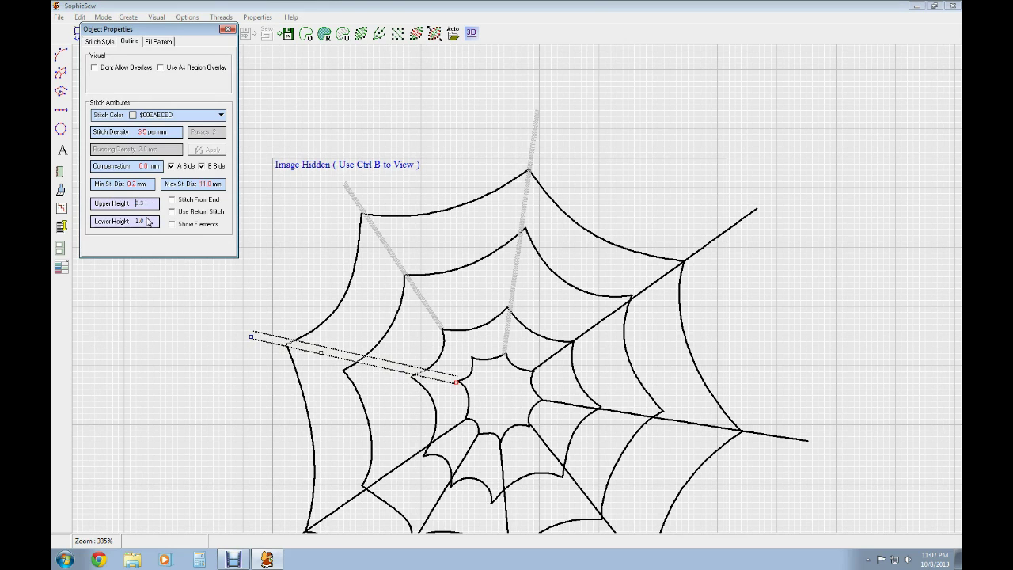
- Set the left spoke's lower height to 0.3 and close its properties
click(147, 221)
text(0.4)
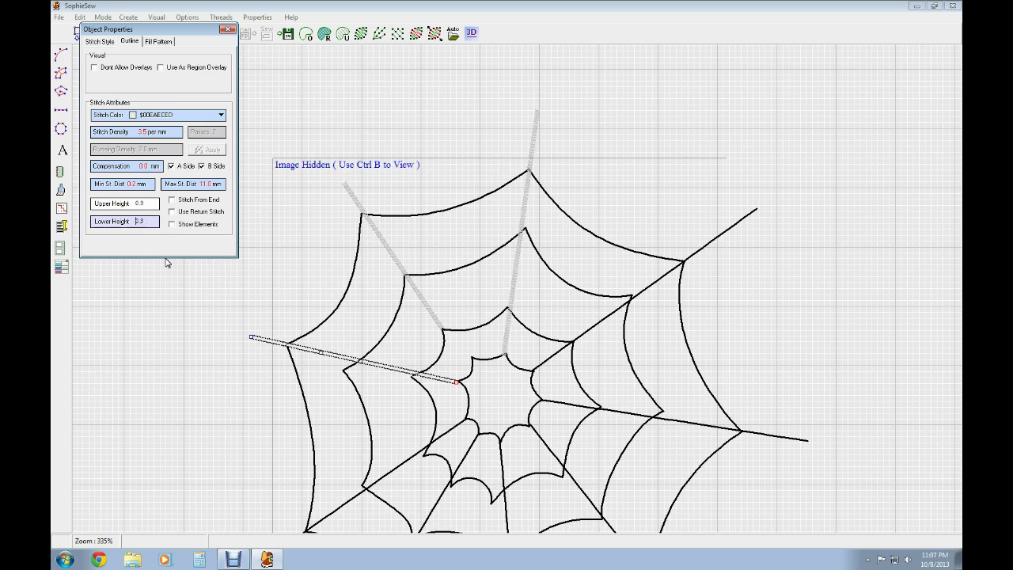
click(187, 302)
click(228, 29)
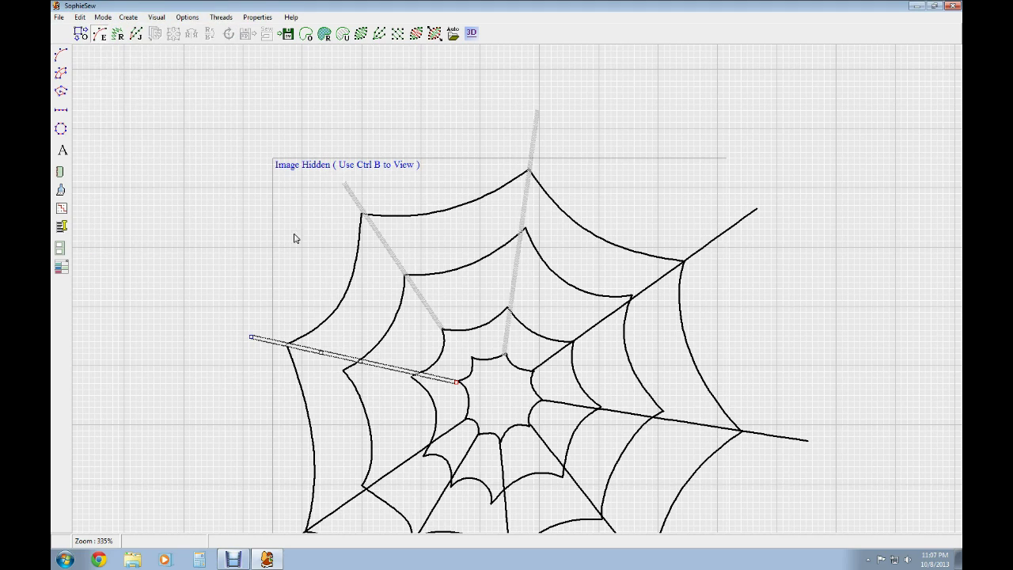
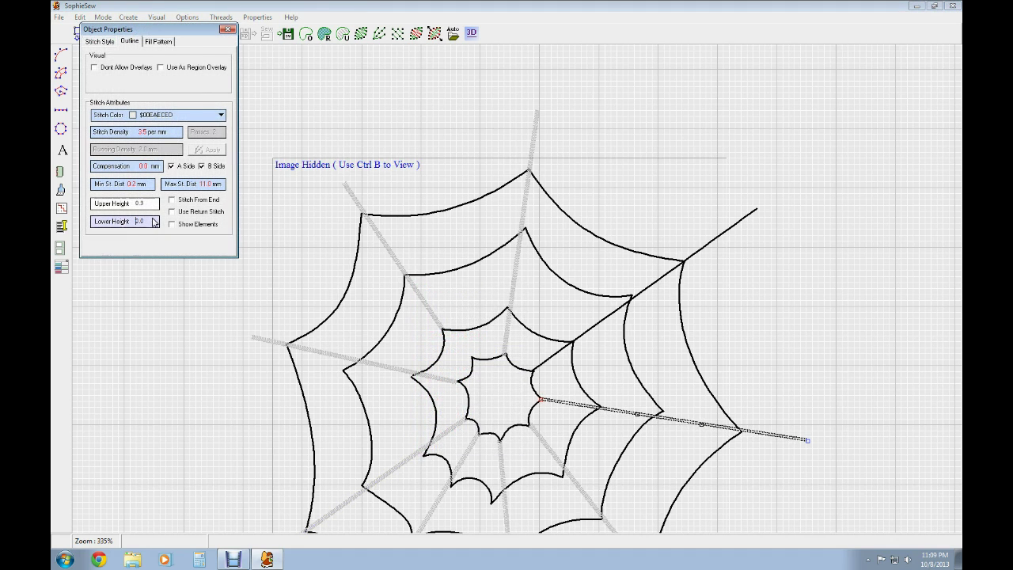
- Set the lower height of the right spoke, just below the upper-right one, to 0.3
scroll(153, 223, up, 1)
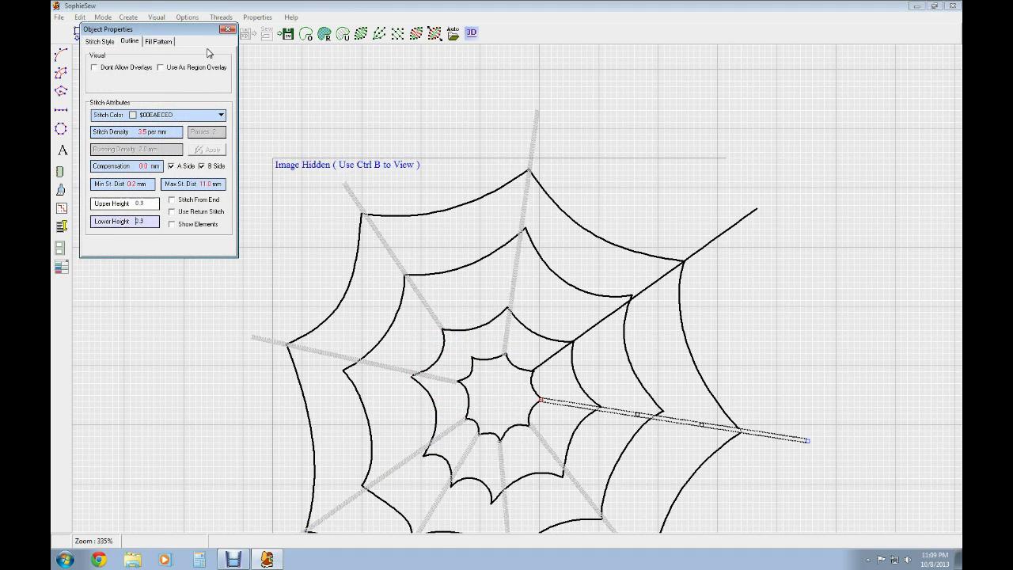
click(428, 237)
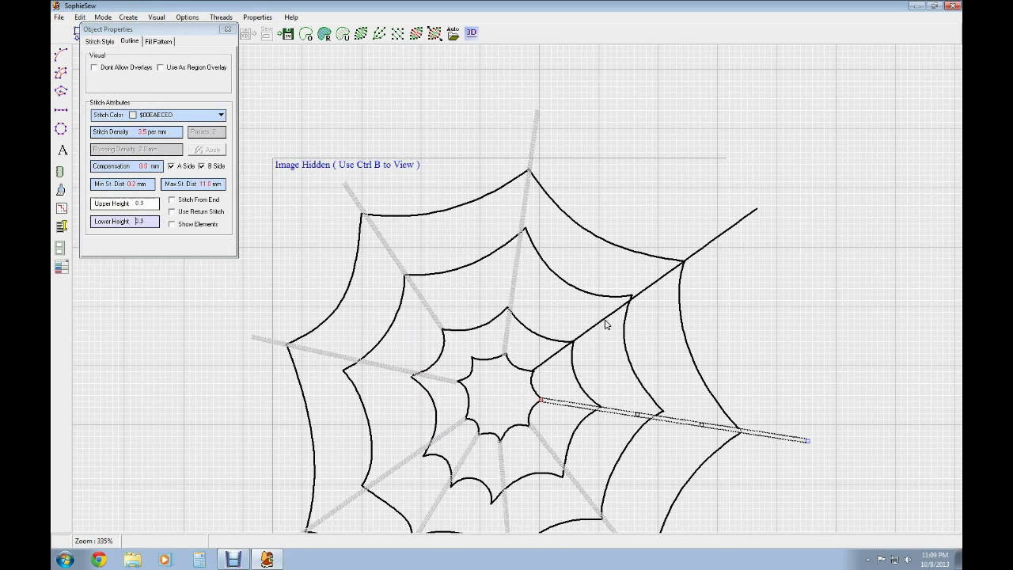
- Paste the copied stitch attributes onto the upper-right spoke's outline
right_click(603, 318)
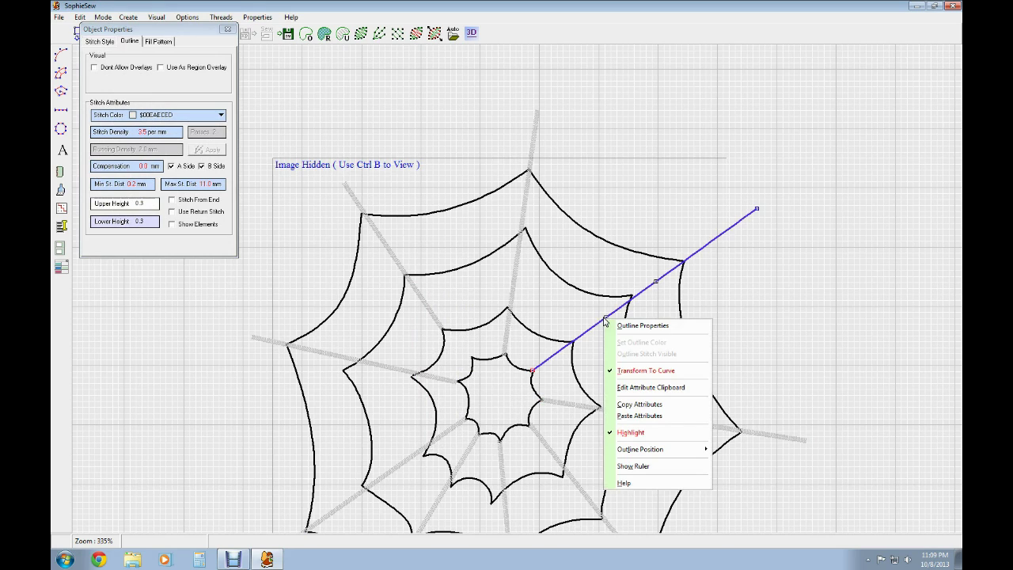
click(622, 325)
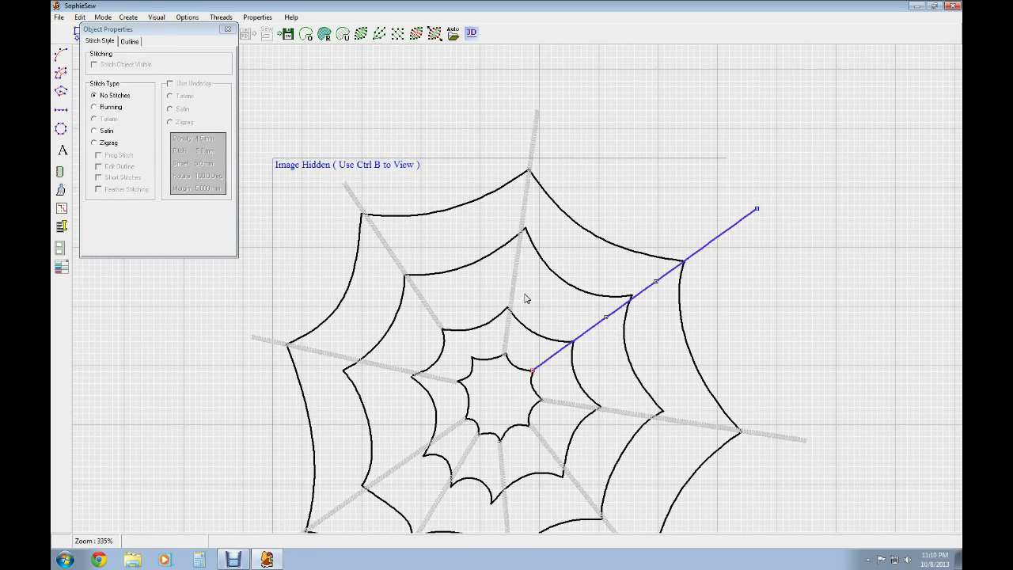
right_click(600, 323)
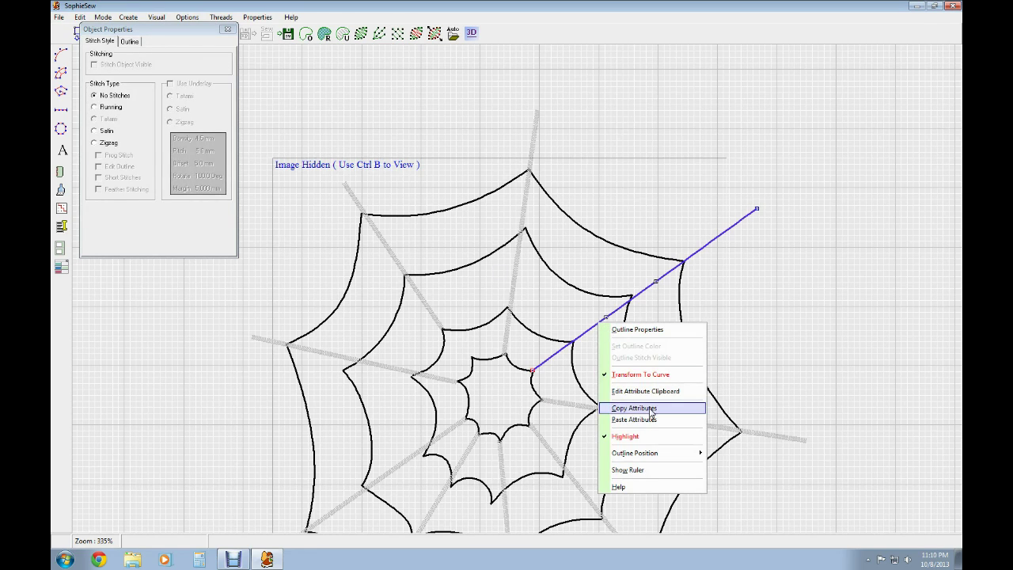
click(643, 419)
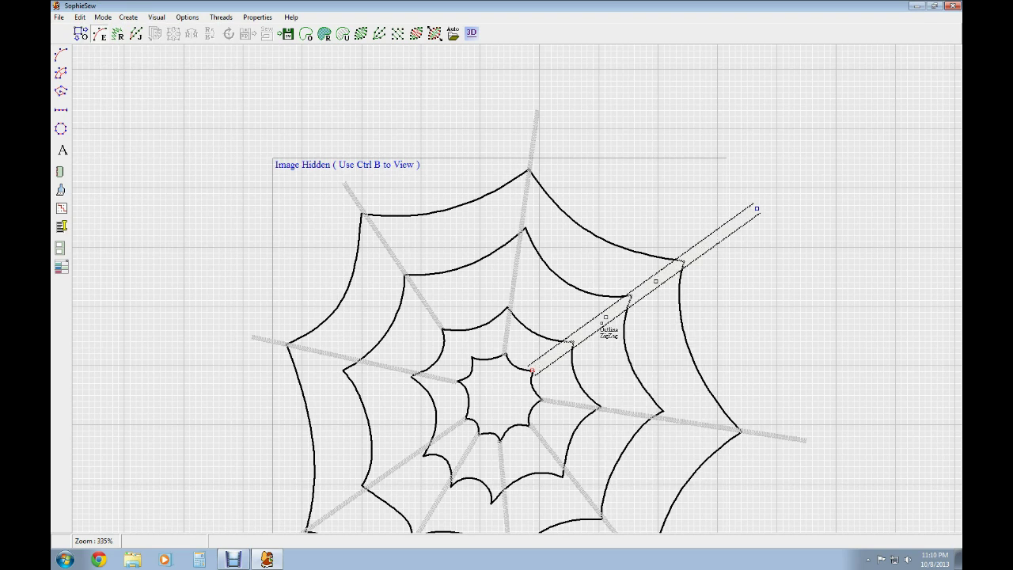
- Set the upper-right spoke's satin outline upper height to 0.3 in its outline properties
right_click(602, 321)
click(646, 333)
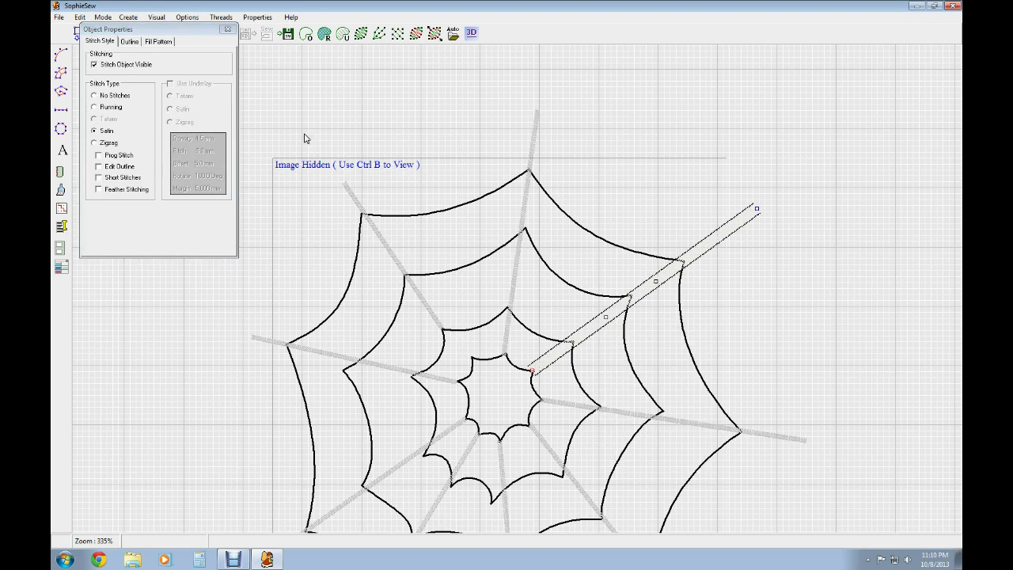
click(130, 42)
click(154, 210)
scroll(154, 211, down, 7)
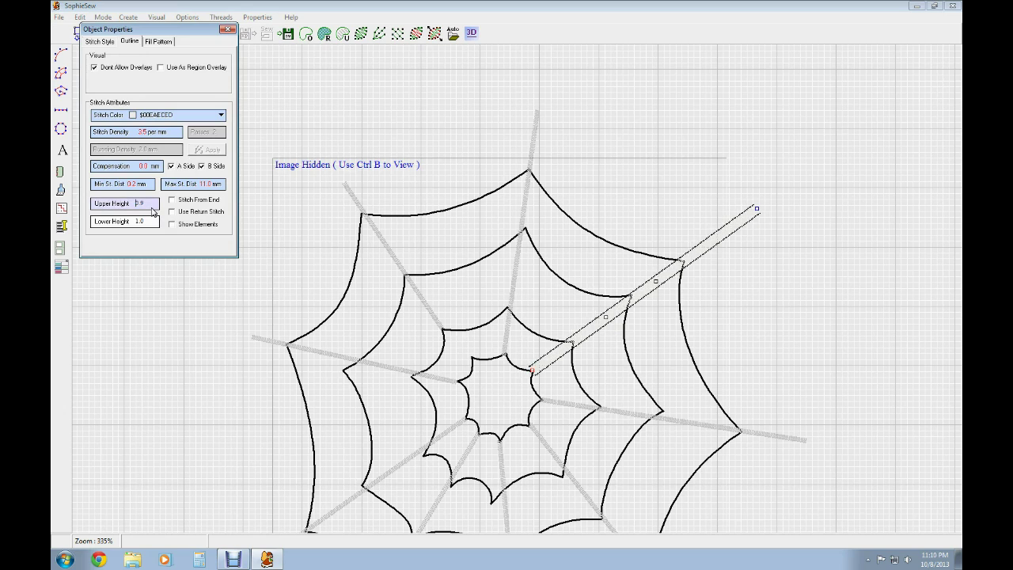
- Set the upper-right spoke's lower height to 0.3 and close its properties
click(153, 224)
text(0.4)
key(Return)
text(0.2)
key(Return)
text(0.3)
key(Return)
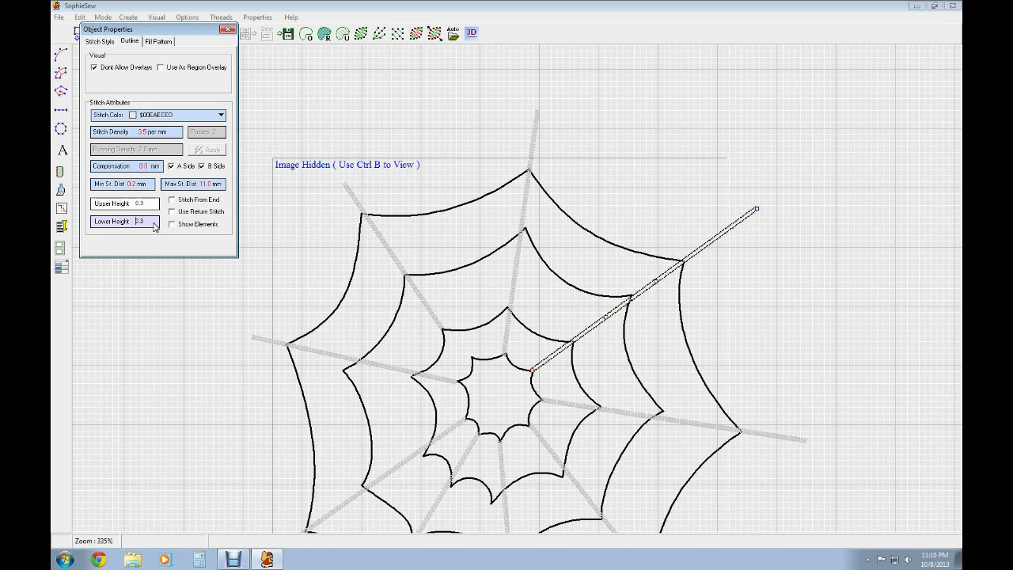
click(228, 31)
- Extend the upper-left spoke's inner end to the matching corner of the innermost scalloped ring
click(443, 331)
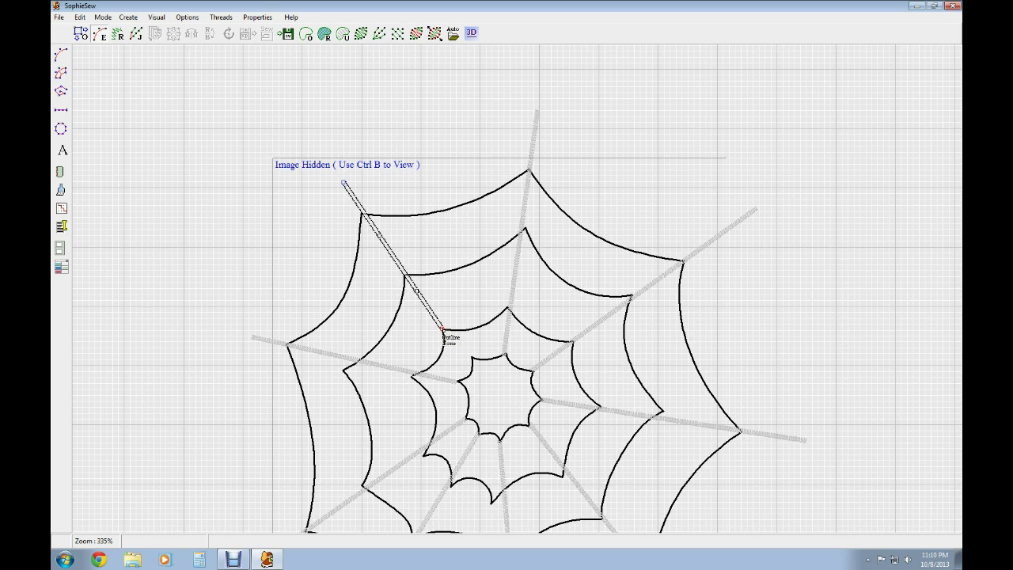
scroll(443, 331, up, 3)
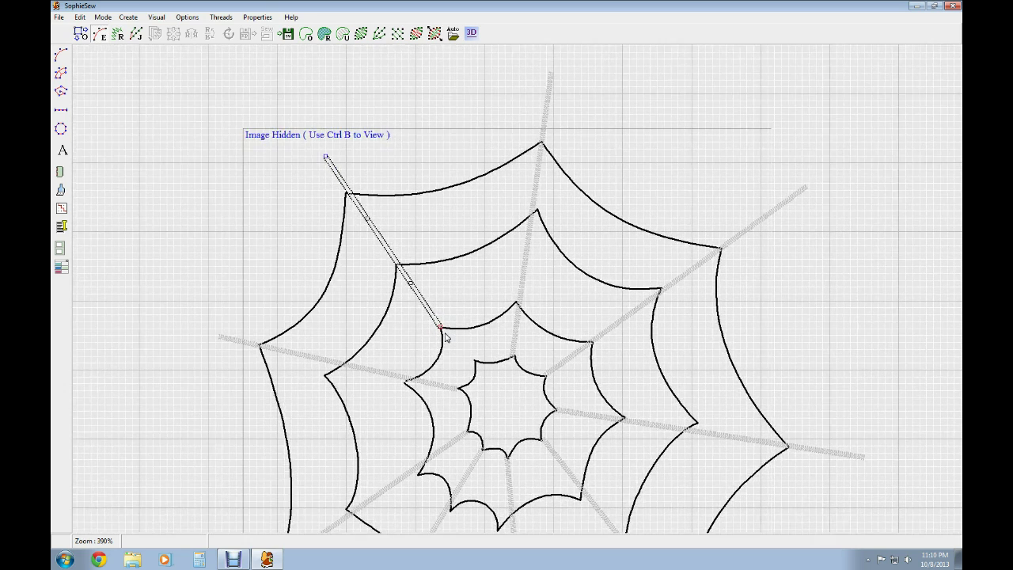
drag(441, 327, 476, 365)
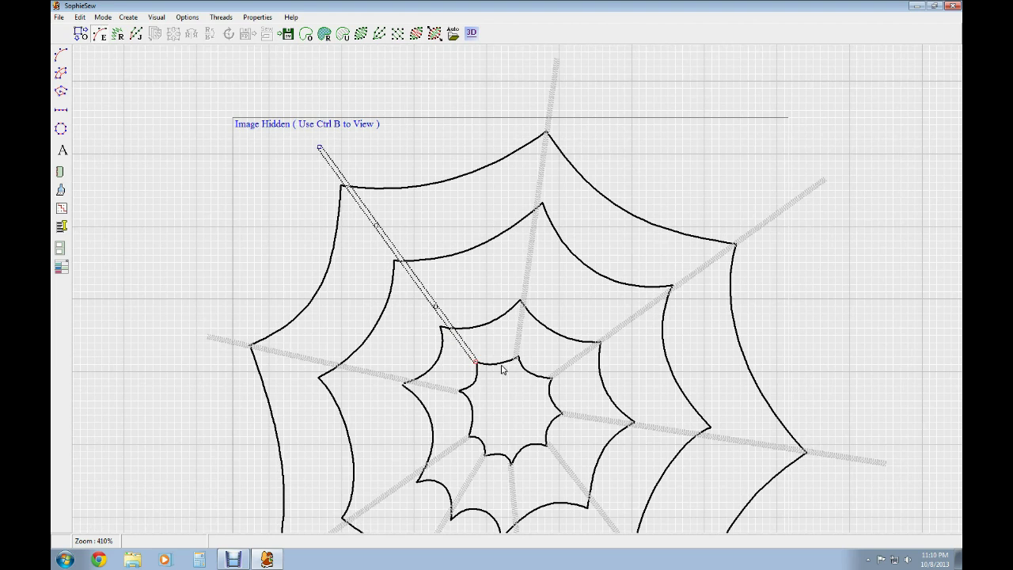
- Paste the copied stitch attributes onto the innermost ring and set its upper and lower heights to 0.3
right_click(499, 362)
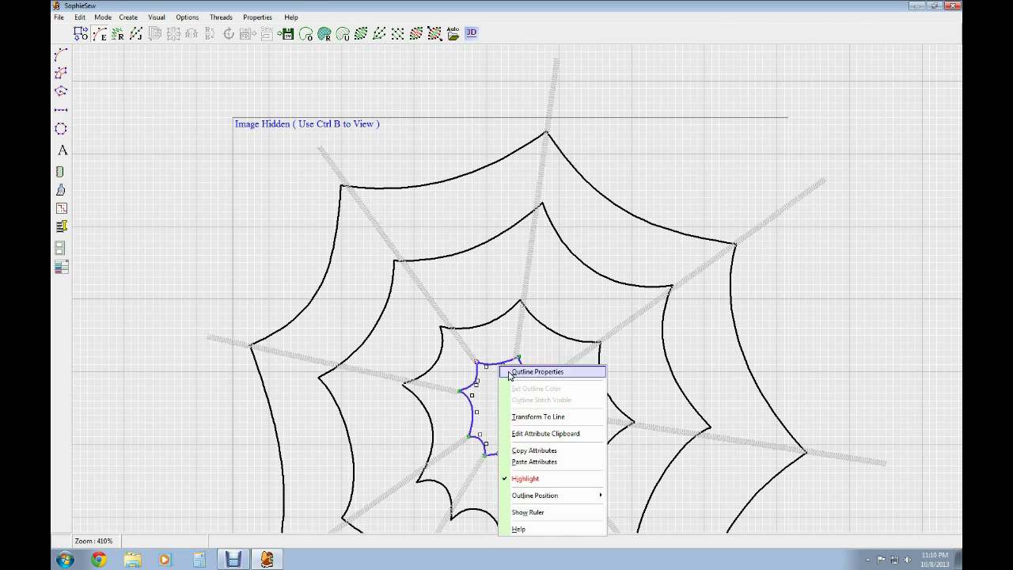
click(546, 467)
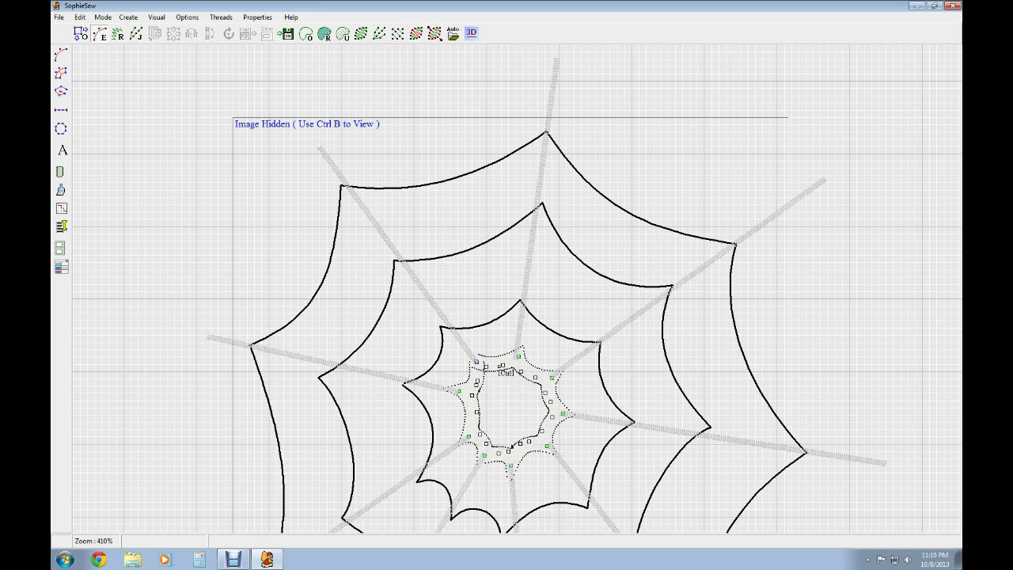
right_click(499, 365)
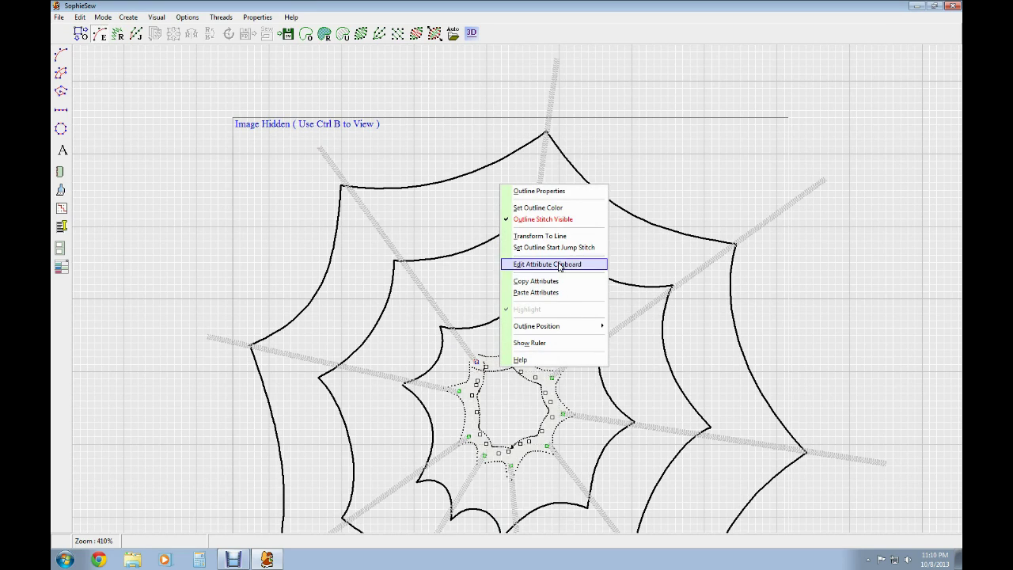
click(535, 191)
click(131, 43)
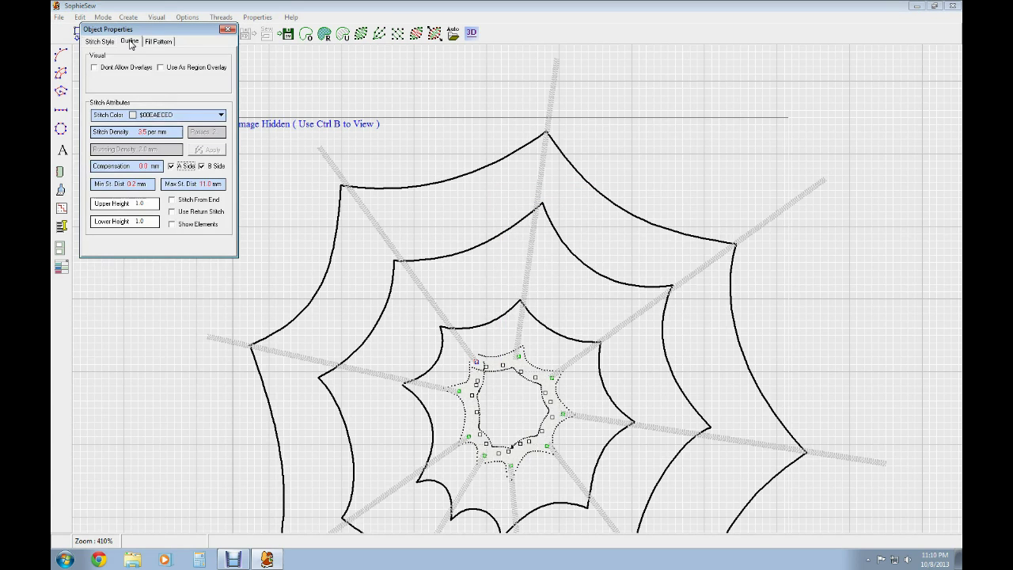
scroll(144, 207, down, 7)
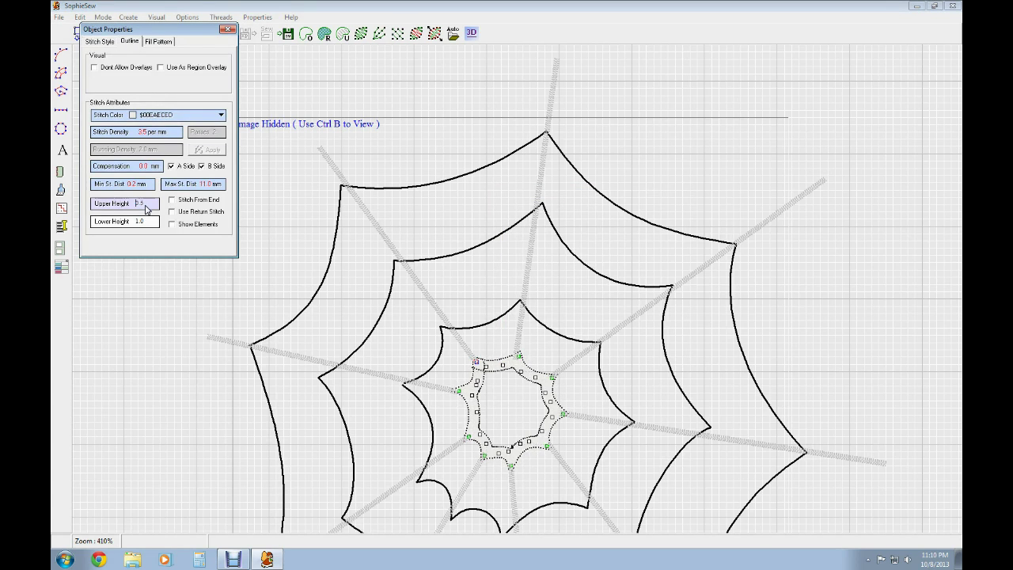
scroll(144, 222, down, 7)
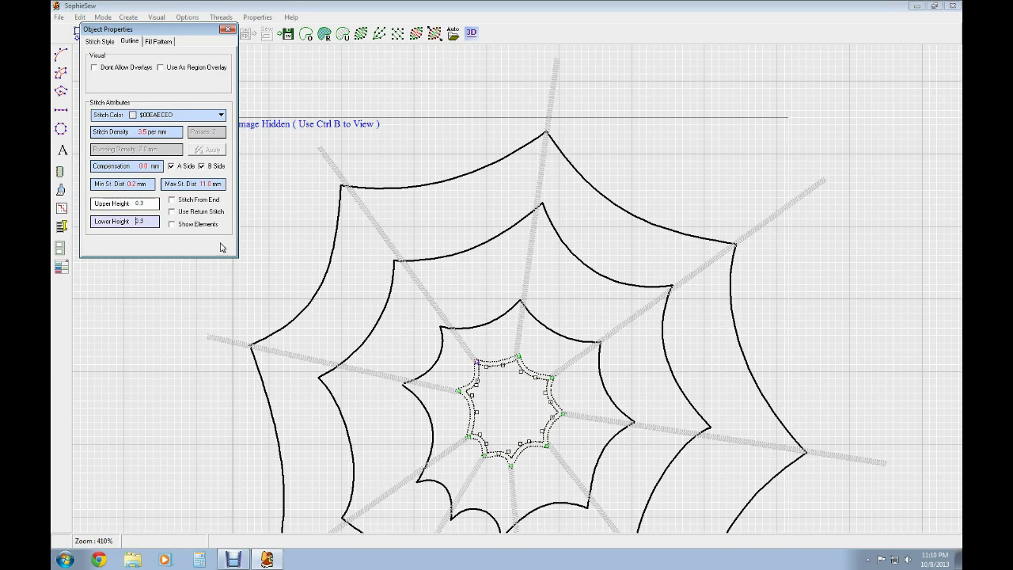
- Paste the copied stitch attributes onto the second ring from the centre and set its upper and lower heights to 0.3
right_click(494, 320)
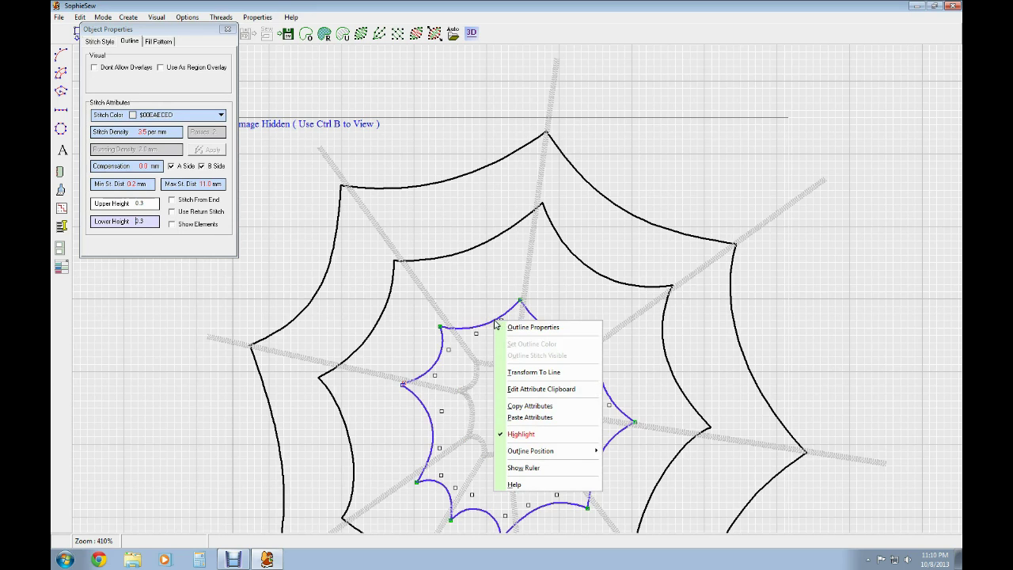
click(541, 419)
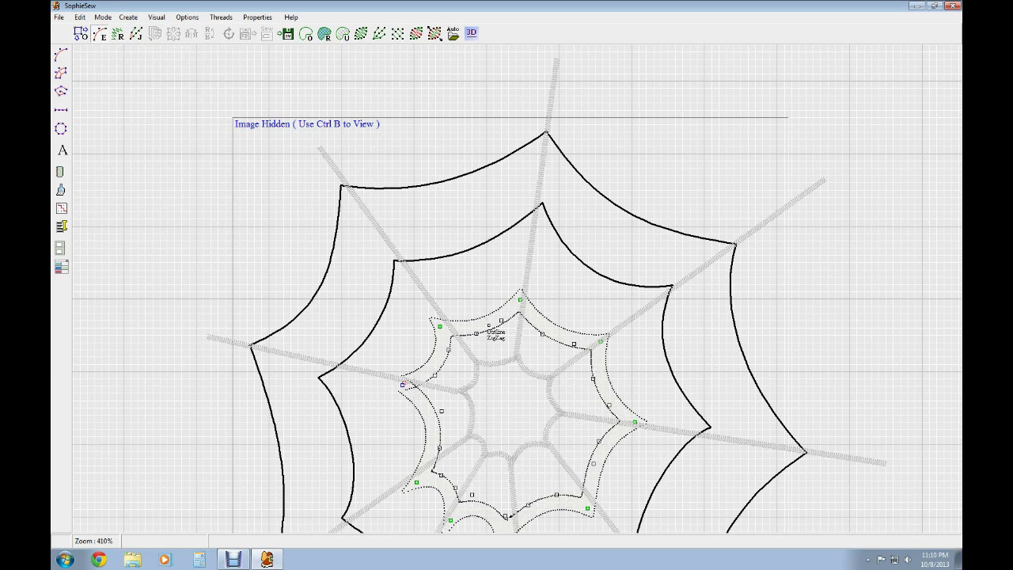
right_click(492, 325)
click(515, 336)
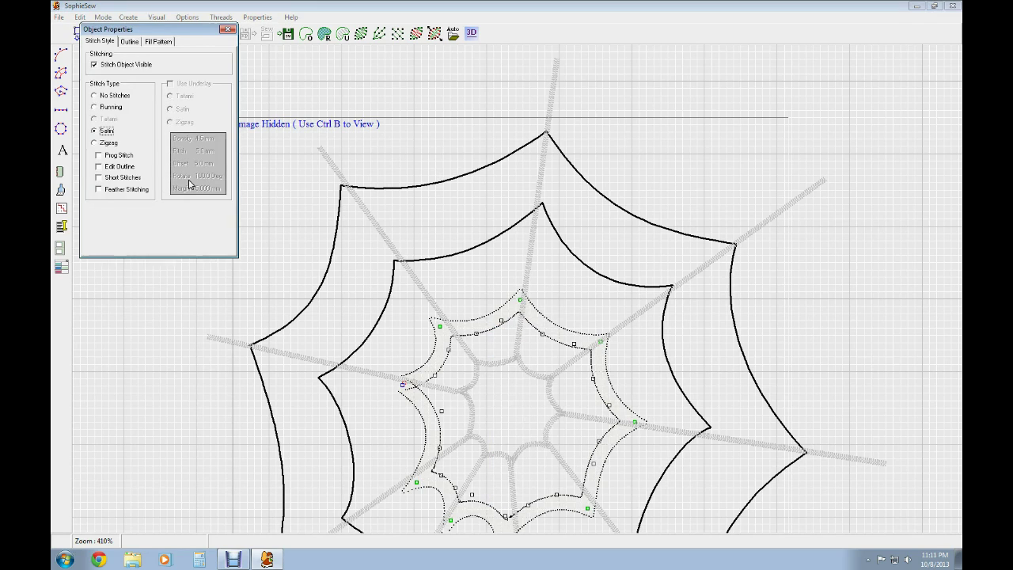
click(129, 43)
click(143, 203)
text(0.3)
click(140, 221)
text(0.3)
- Paste the copied stitch attributes onto the third ring from the centre and set its upper and lower heights to 0.3
right_click(457, 253)
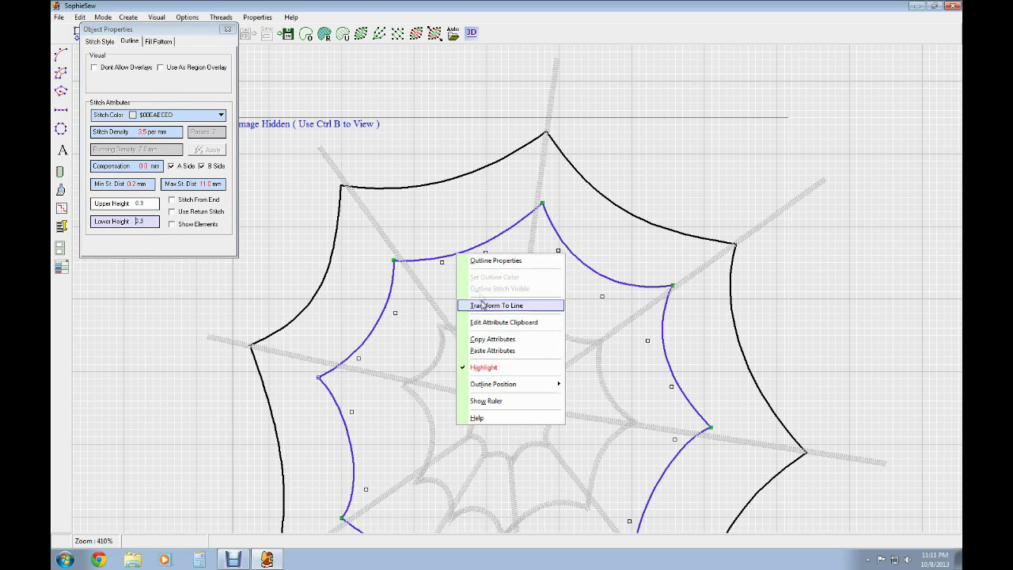
click(478, 351)
right_click(433, 261)
click(472, 268)
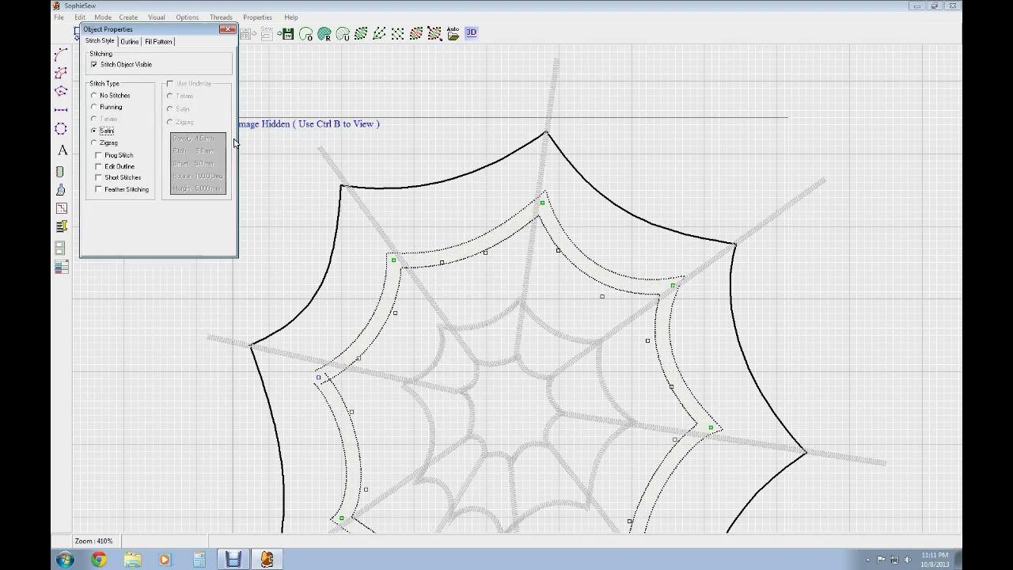
click(129, 42)
click(139, 205)
text(0.3)
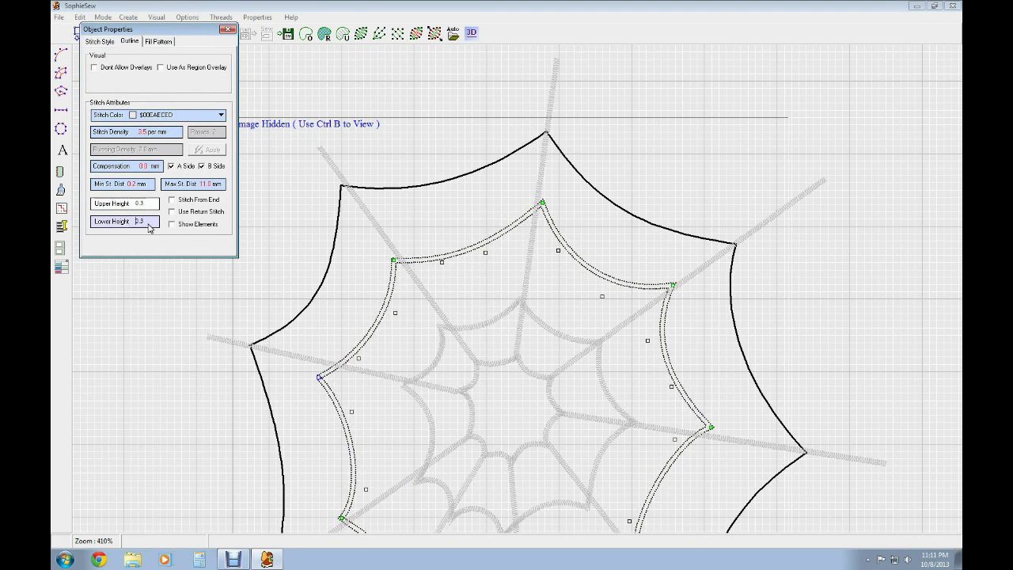
- Paste the copied stitch attributes onto the outermost ring and set its upper and lower heights to 0.3
right_click(475, 176)
click(511, 269)
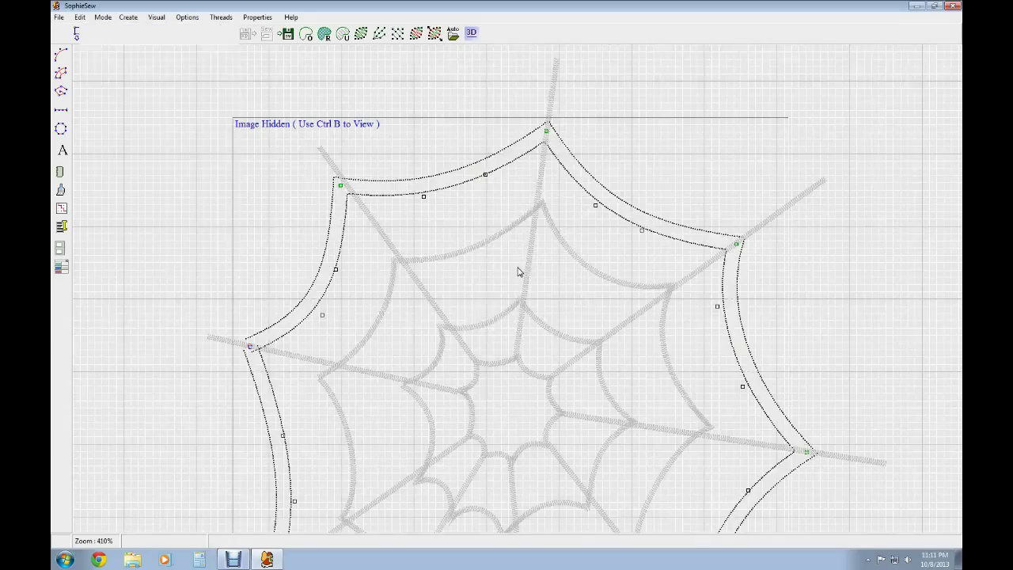
right_click(486, 173)
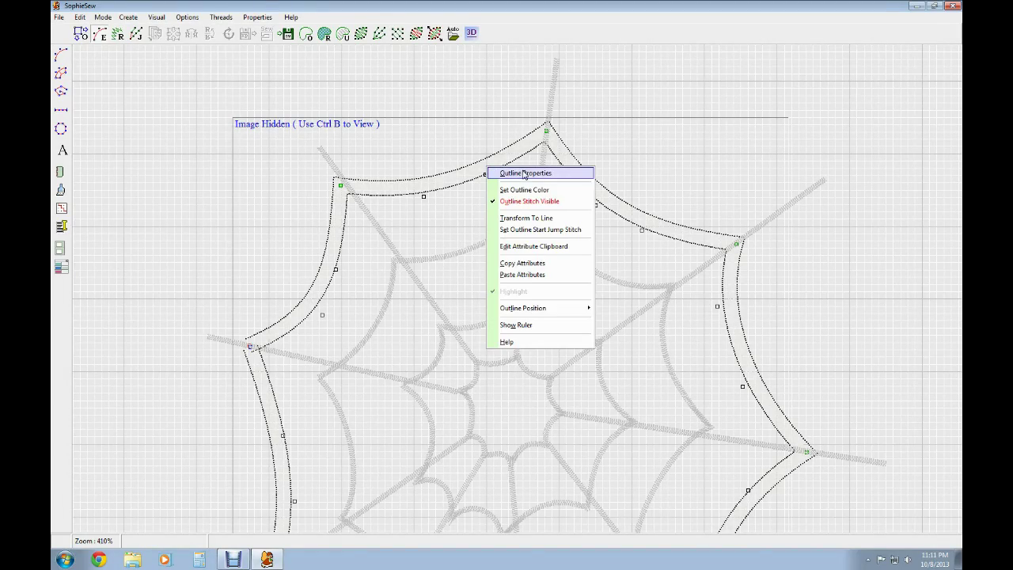
click(527, 171)
click(130, 42)
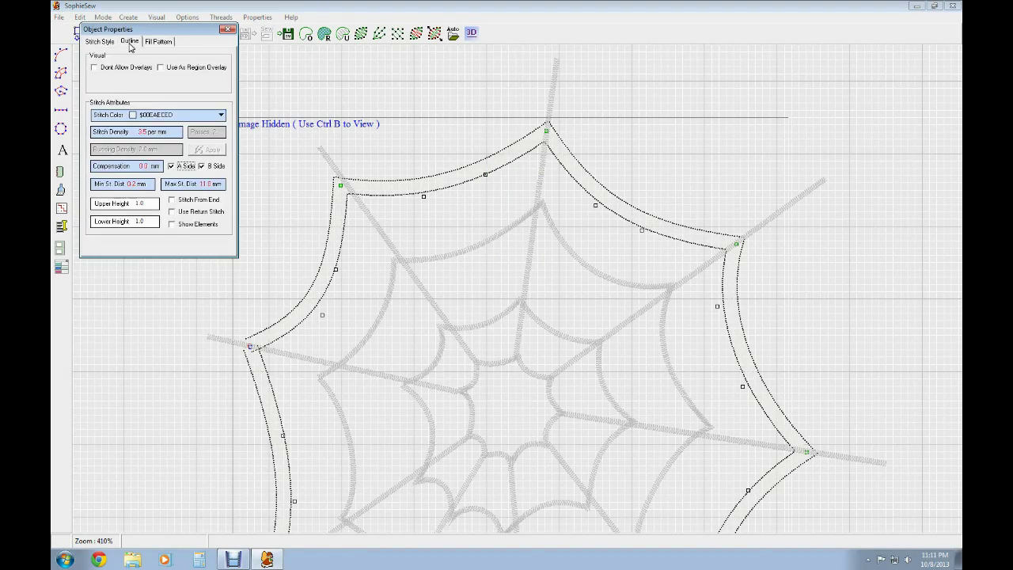
click(144, 205)
text(0.3)
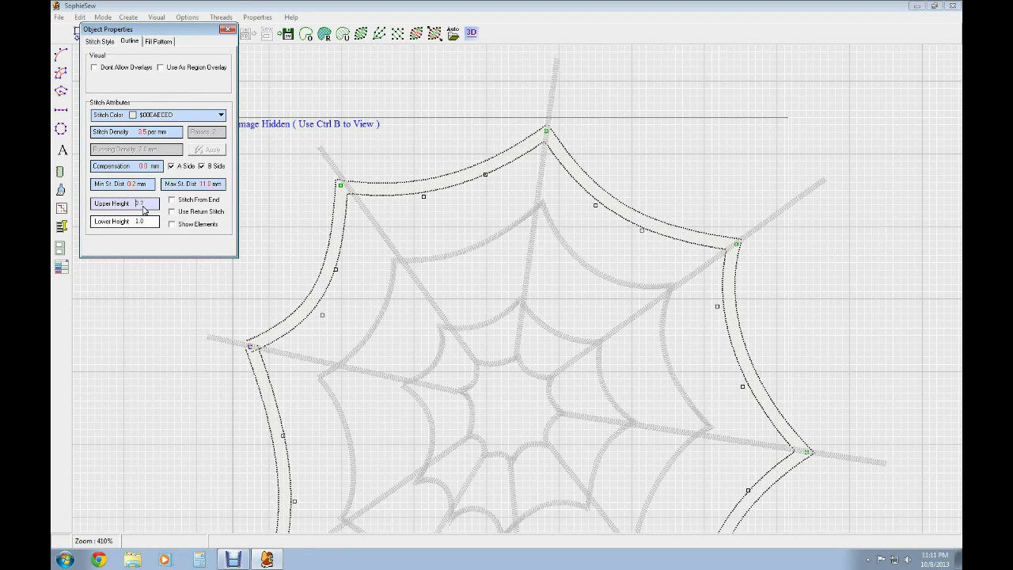
click(141, 224)
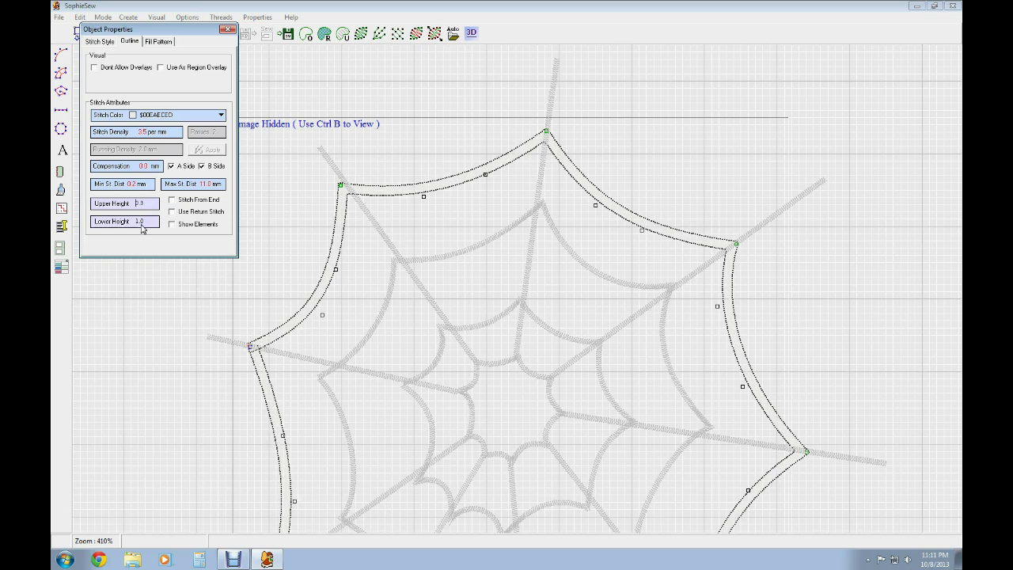
text(0.3)
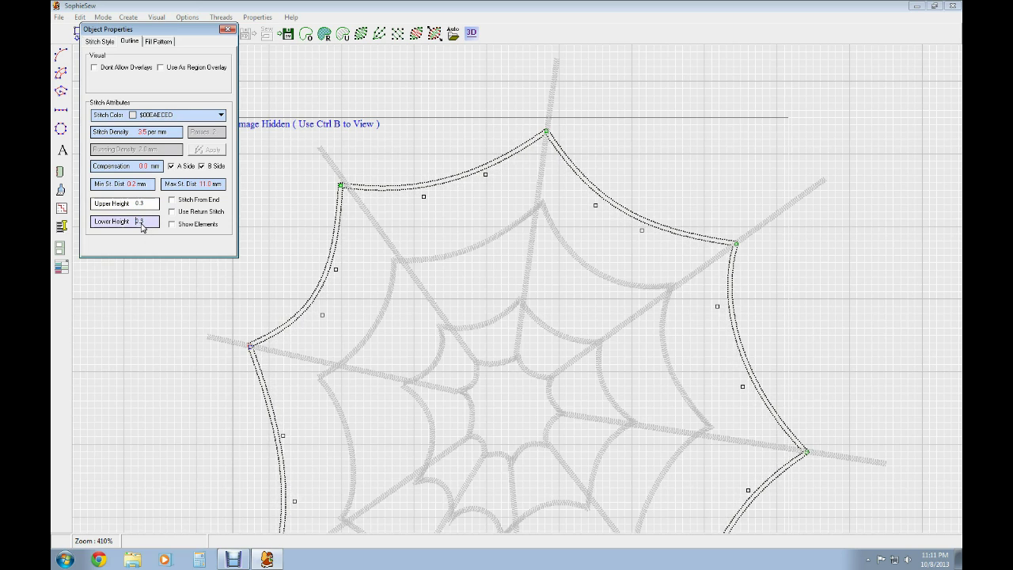
click(159, 277)
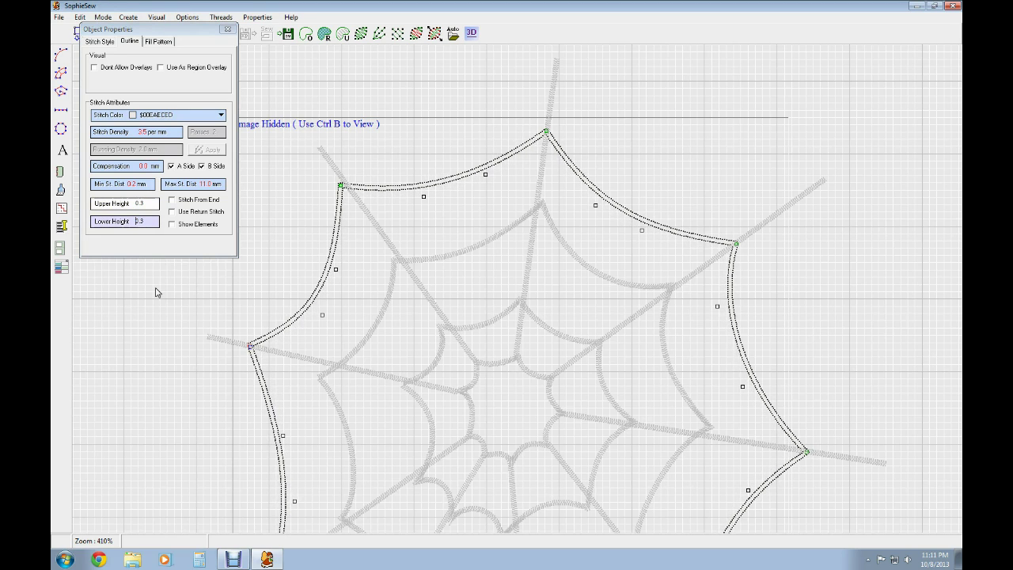
click(231, 27)
click(232, 30)
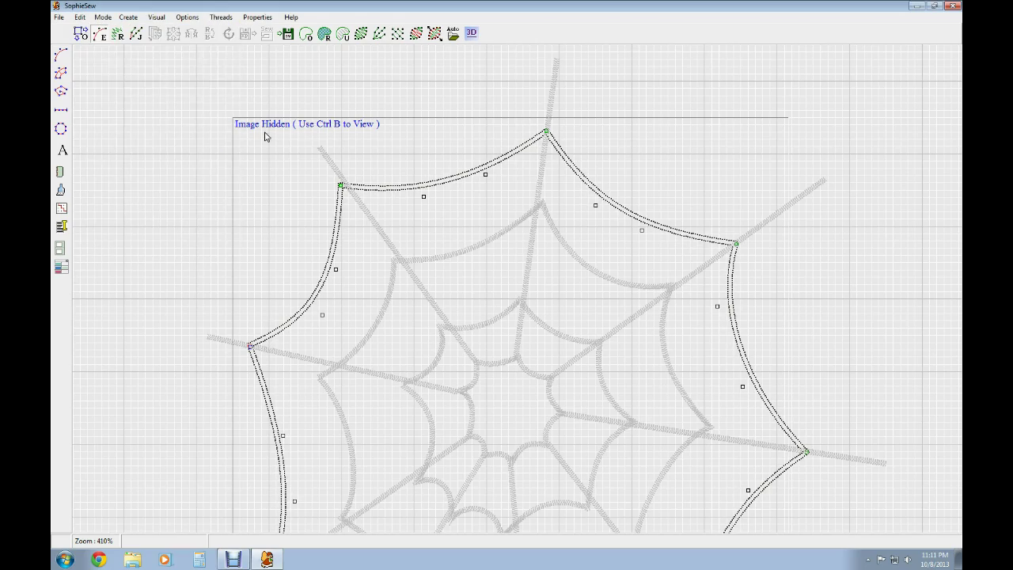
- Select the whole spider web, examine it in the 3D stitch preview, and return to the normal view
scroll(283, 185, down, 3)
scroll(625, 361, down, 4)
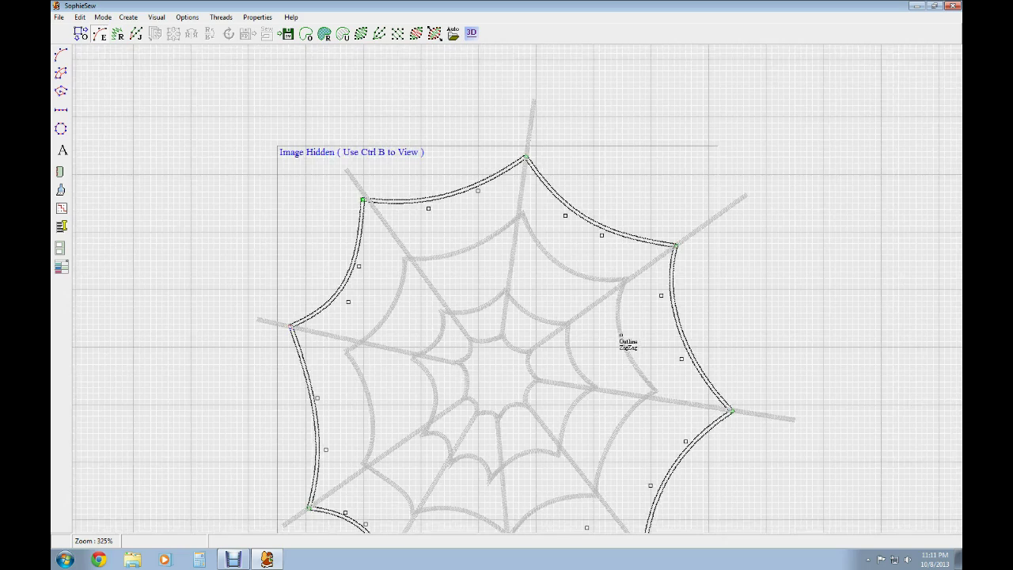
scroll(625, 367, down, 4)
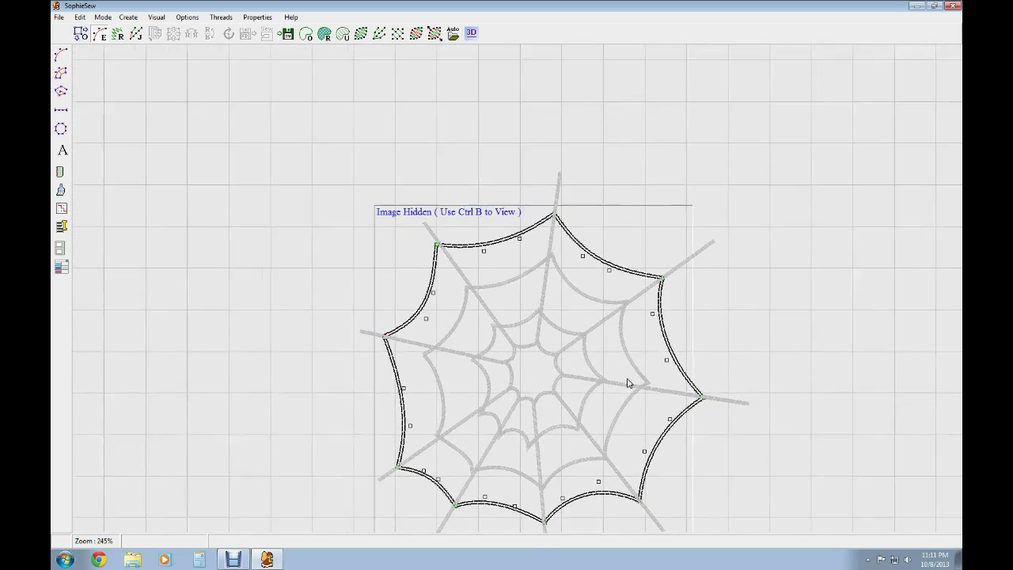
drag(624, 379, 515, 292)
scroll(456, 287, down, 1)
scroll(456, 290, down, 4)
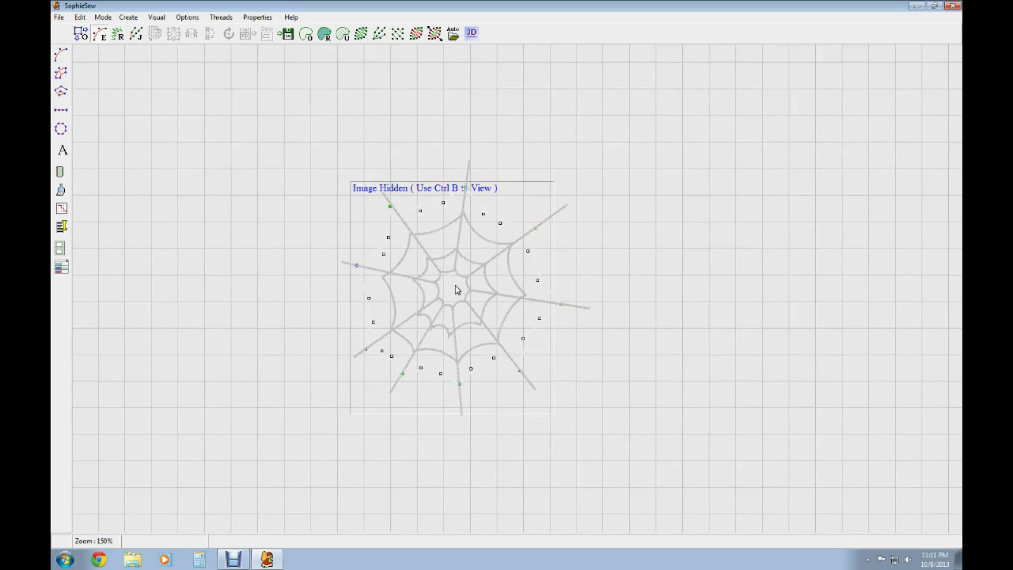
scroll(456, 290, down, 2)
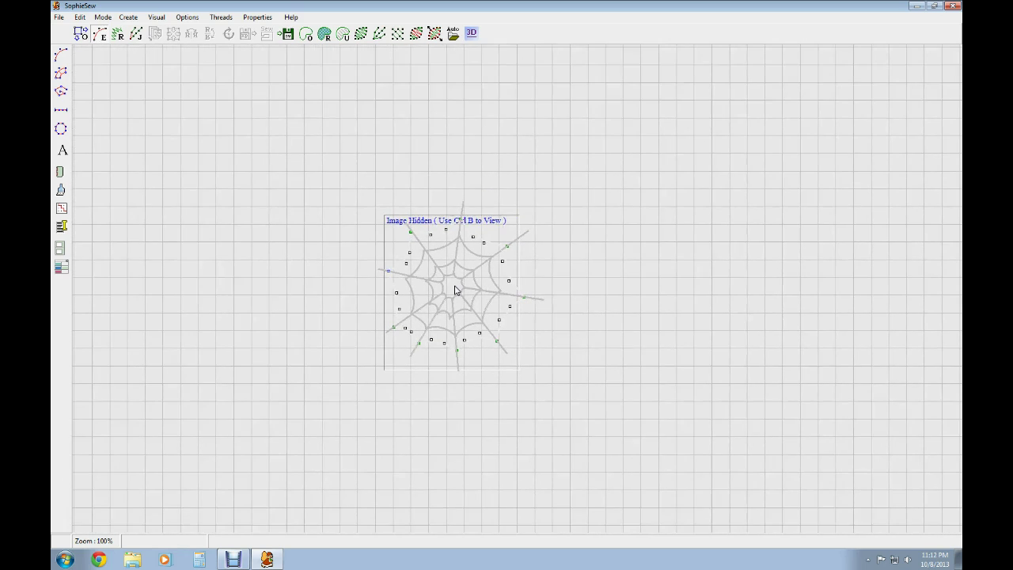
click(596, 269)
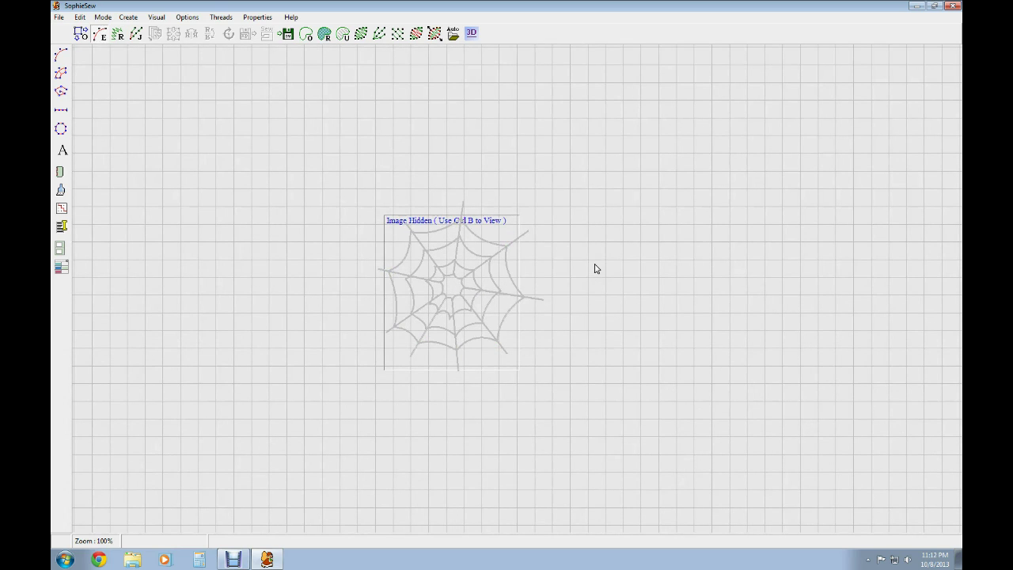
drag(595, 155, 294, 412)
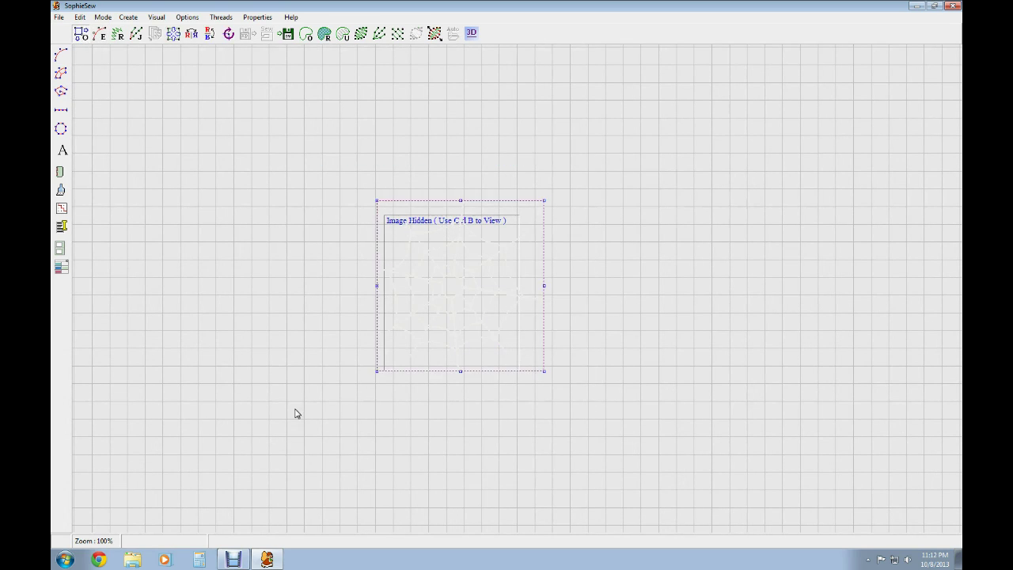
click(472, 34)
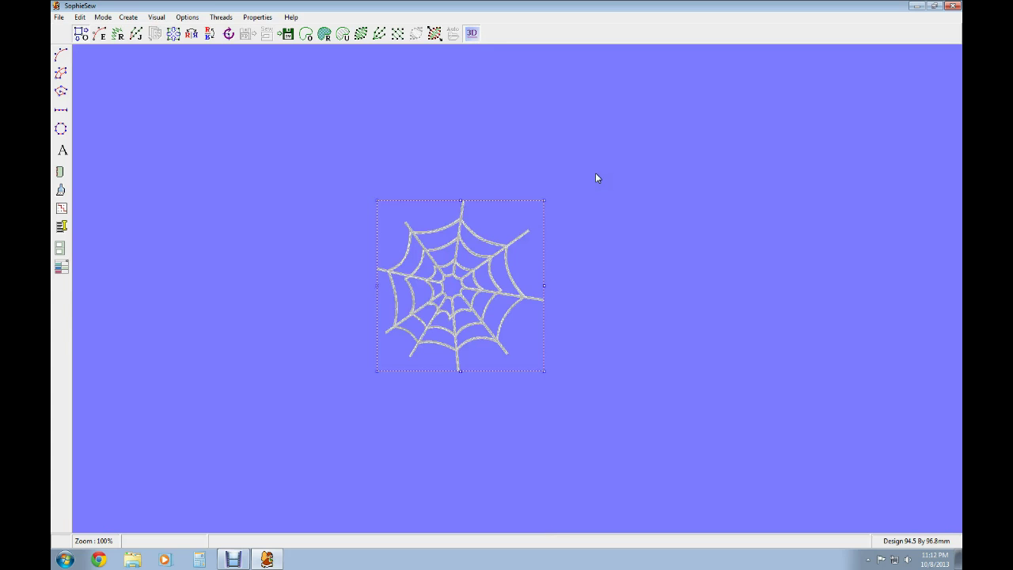
click(473, 34)
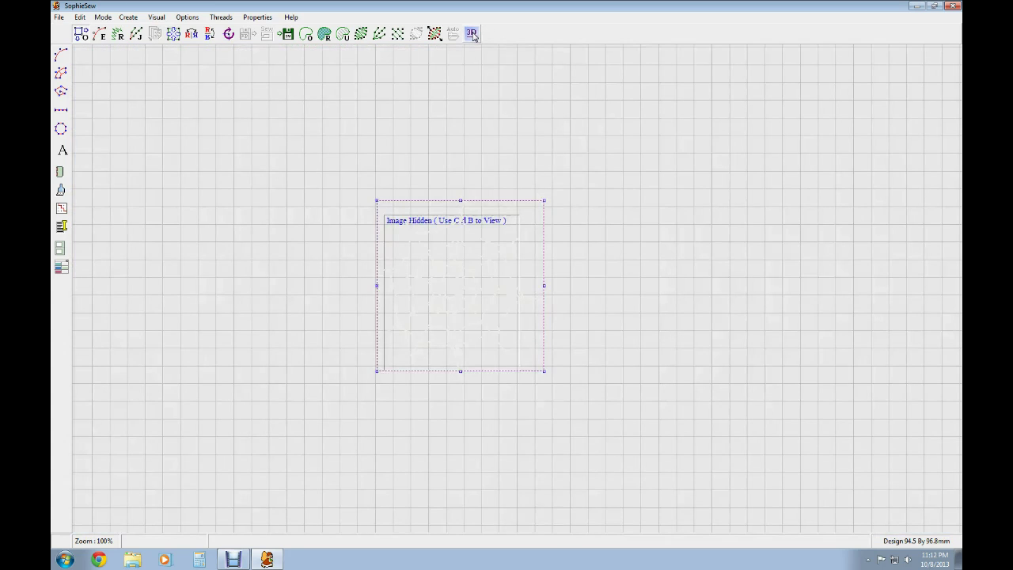
- In outline editing mode, extend the left spoke's inner end slightly to meet the matching corner of the innermost ring
click(98, 33)
scroll(657, 230, up, 2)
scroll(410, 314, up, 4)
scroll(401, 296, up, 3)
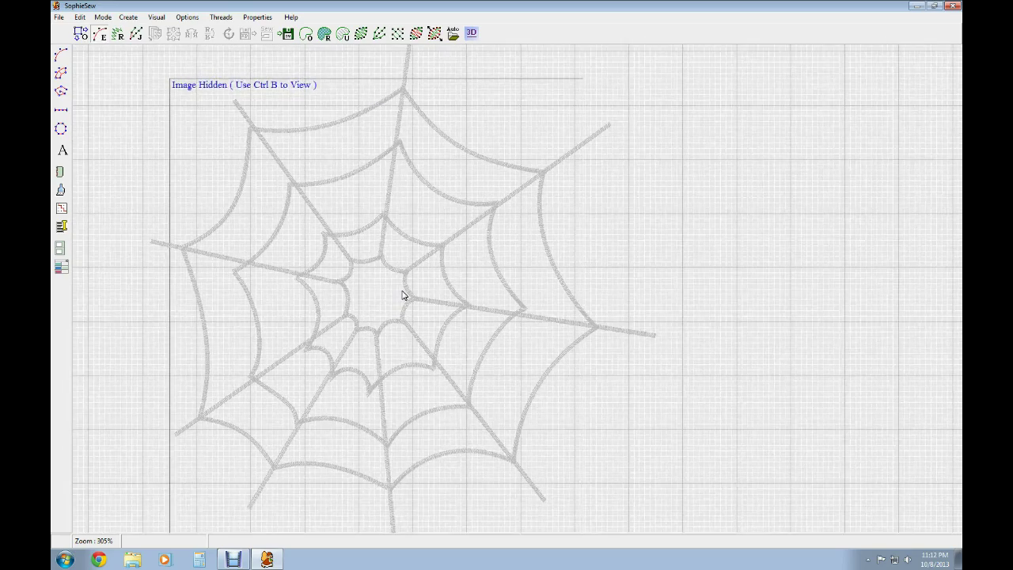
scroll(402, 296, up, 3)
scroll(402, 296, up, 3)
drag(284, 181, 439, 260)
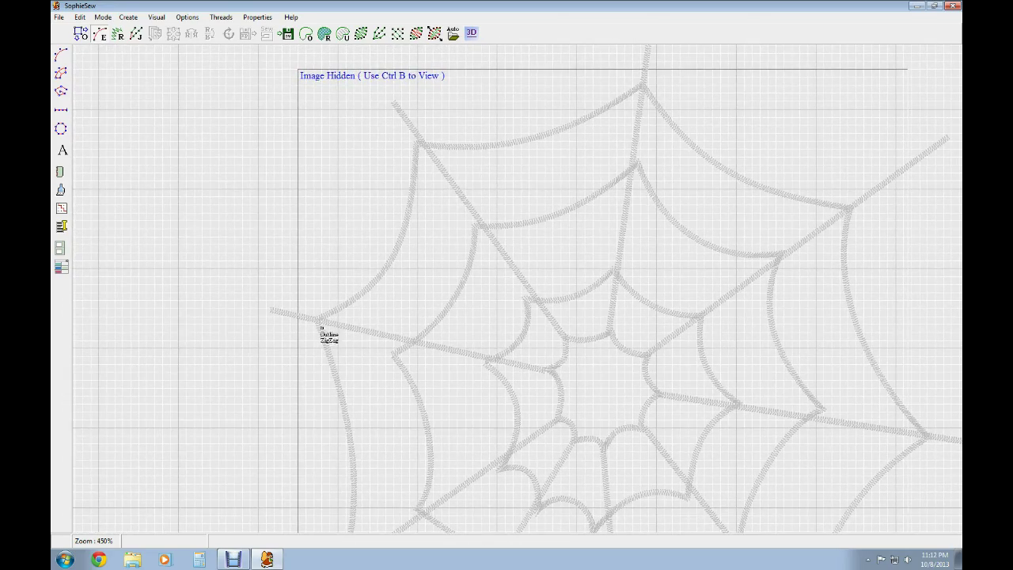
scroll(322, 328, up, 3)
scroll(330, 334, up, 3)
scroll(330, 333, up, 1)
drag(518, 410, 453, 374)
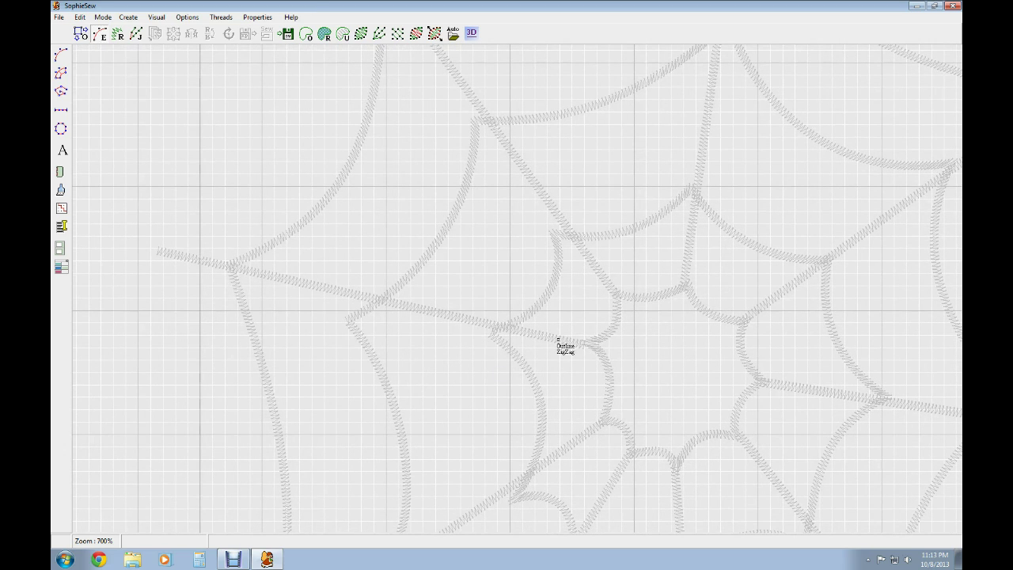
click(573, 346)
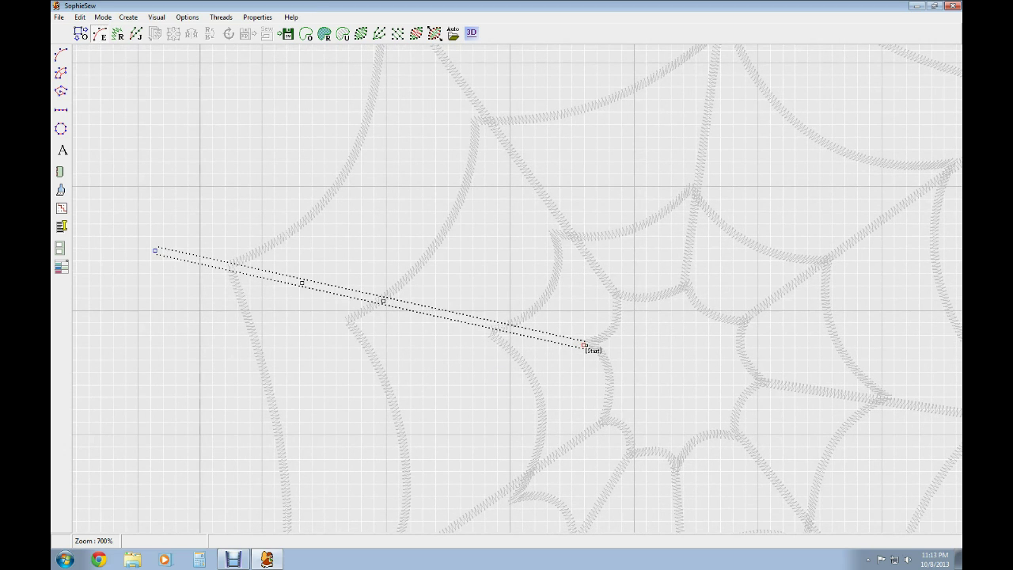
drag(583, 346, 587, 345)
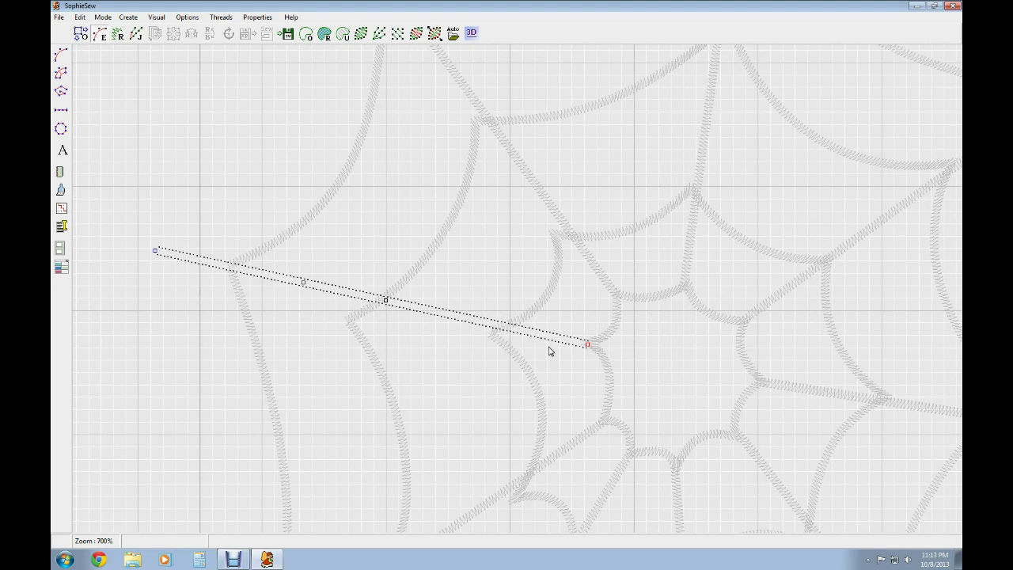
- Move the left corner points of the second, third and outermost rings onto the left spoke
click(492, 330)
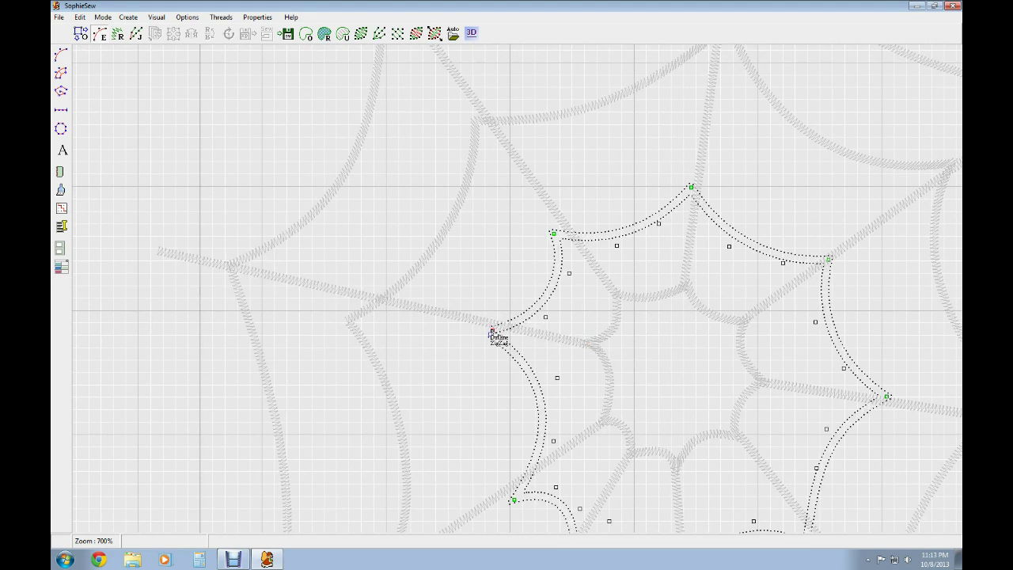
drag(492, 331, 498, 326)
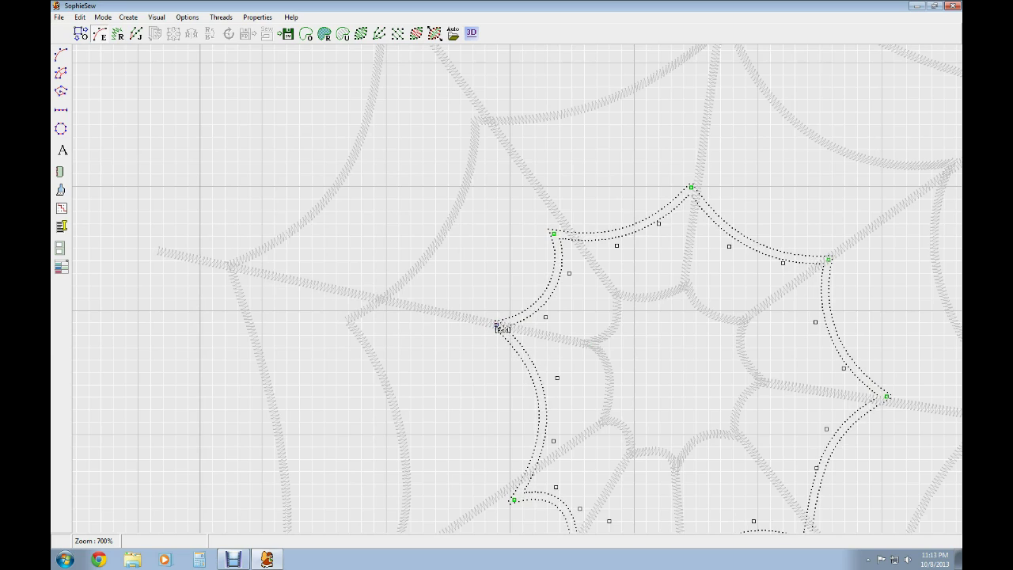
click(396, 303)
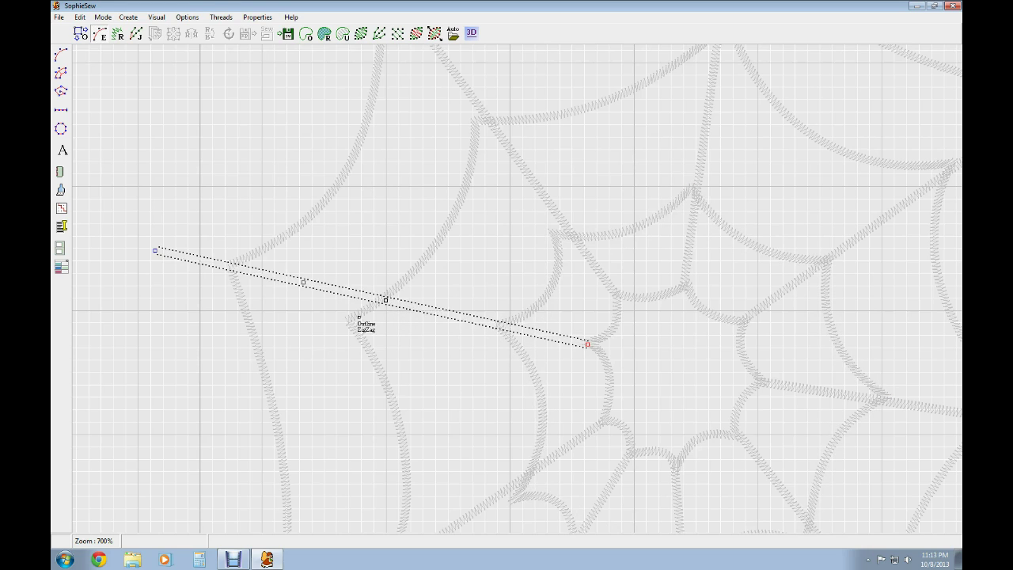
click(352, 318)
drag(349, 321, 380, 300)
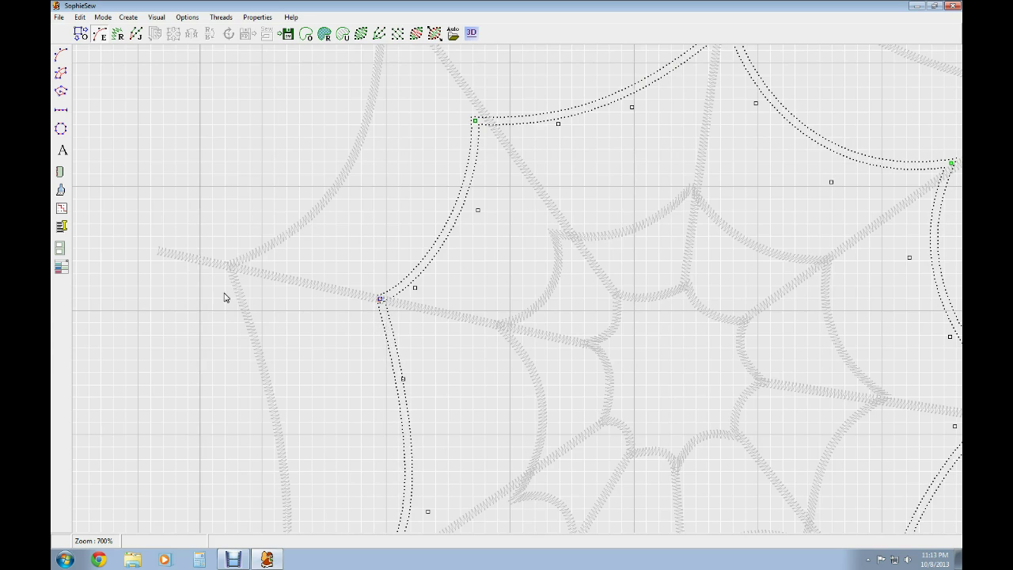
click(234, 264)
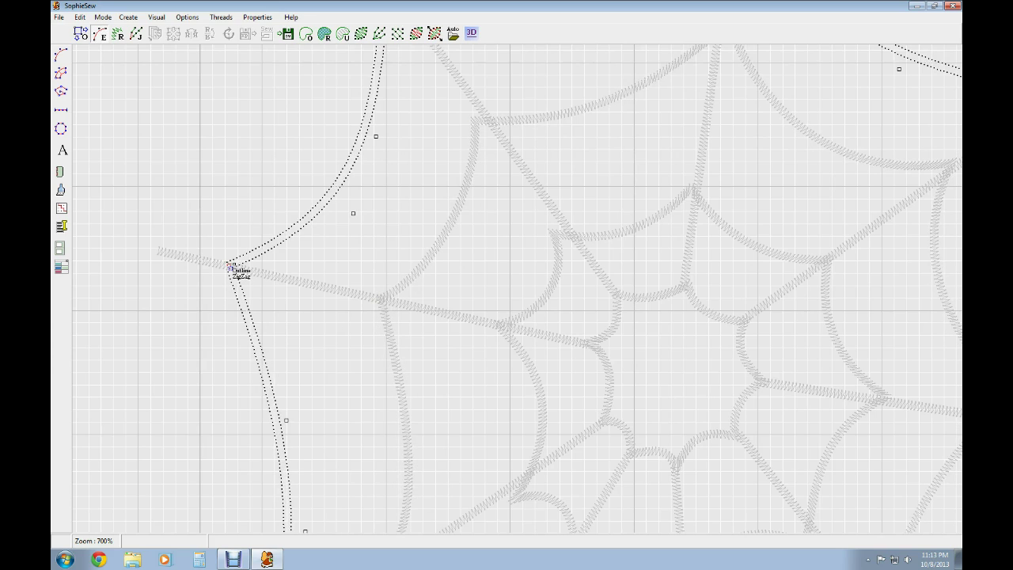
drag(231, 268, 230, 264)
- Move the upper-left corner points of the second, third and outermost rings onto the upper-left spoke
click(606, 365)
scroll(610, 360, up, 3)
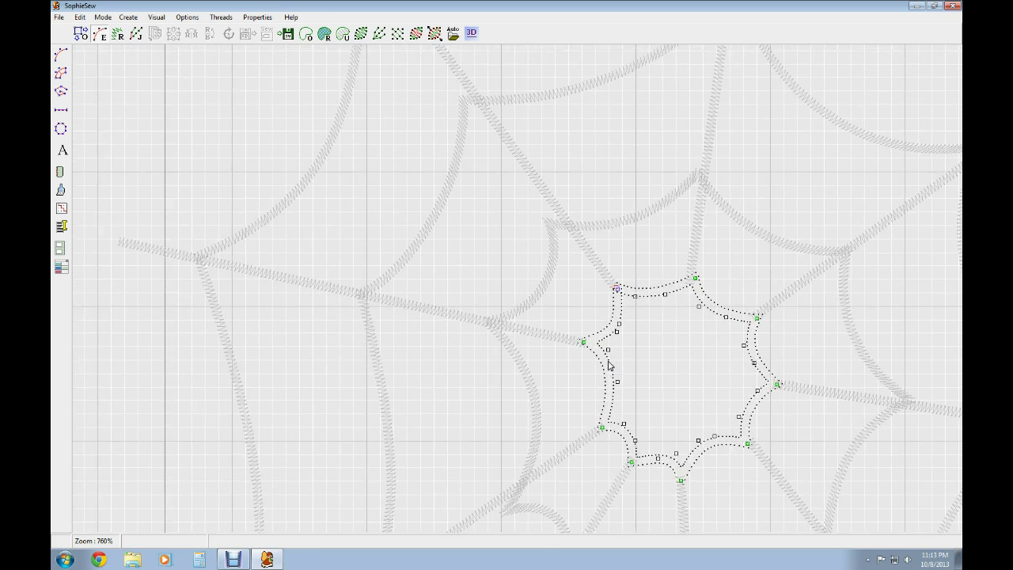
scroll(610, 358, up, 2)
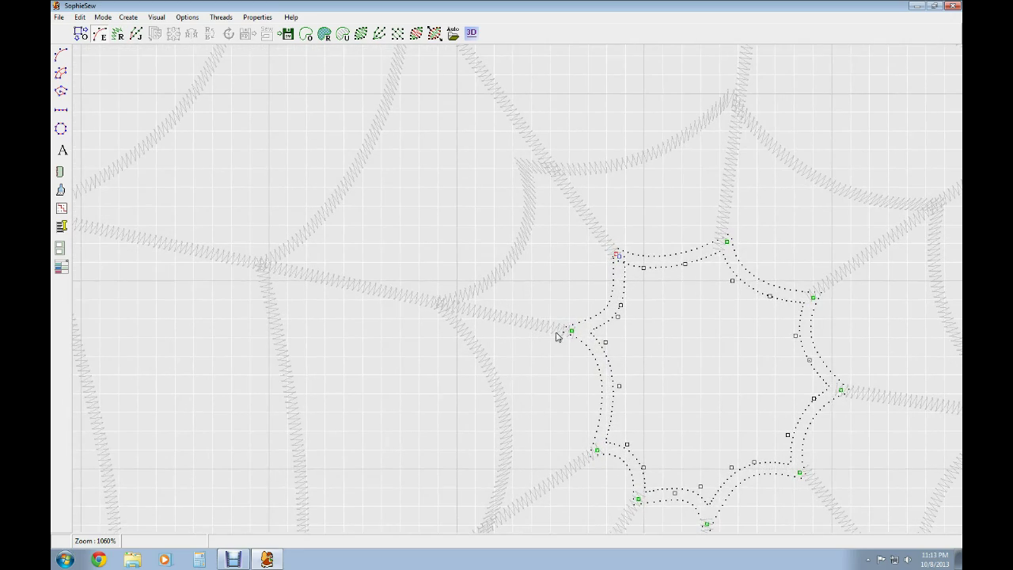
scroll(592, 319, down, 1)
drag(583, 282, 544, 429)
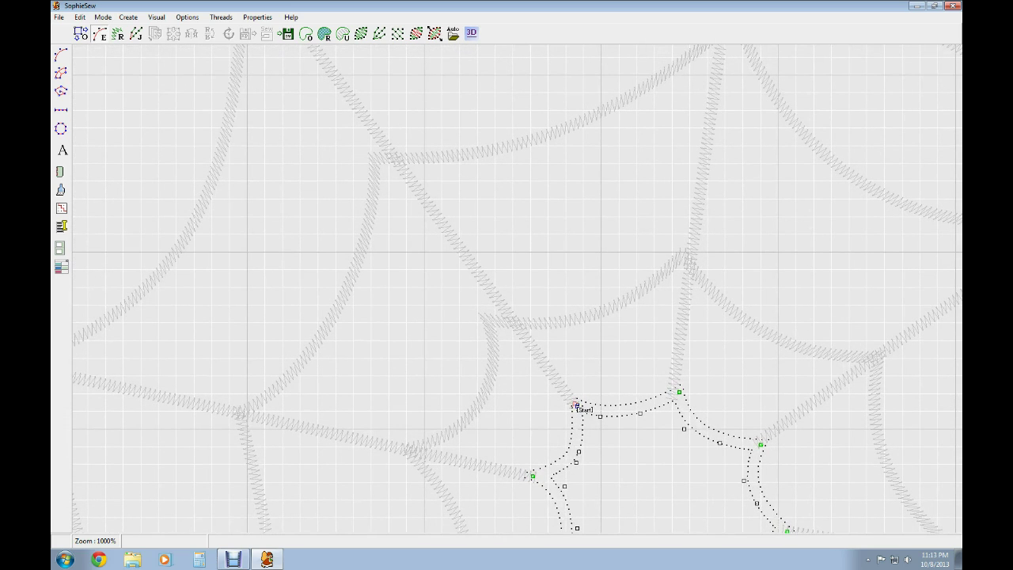
click(488, 322)
drag(487, 320, 509, 317)
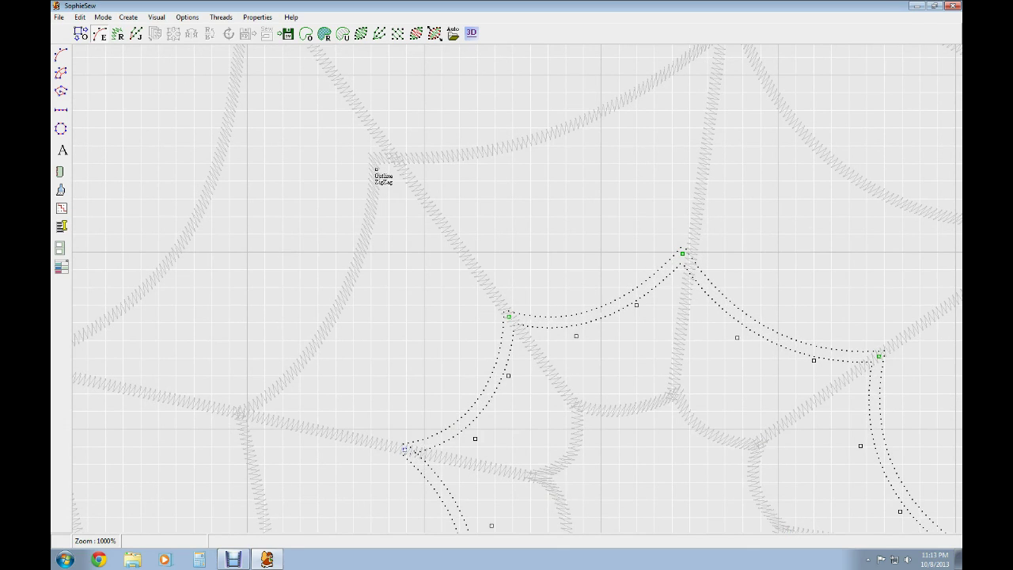
click(374, 159)
drag(374, 159, 431, 297)
click(324, 119)
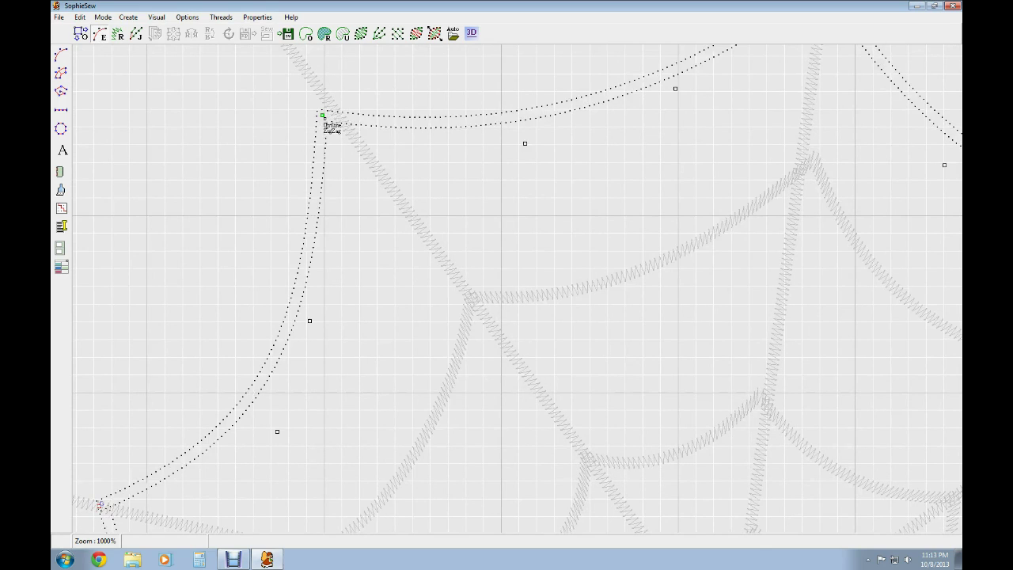
drag(323, 116, 336, 113)
- Align the top corner points of the outermost, third, second and innermost rings with the top spoke
drag(824, 131, 553, 301)
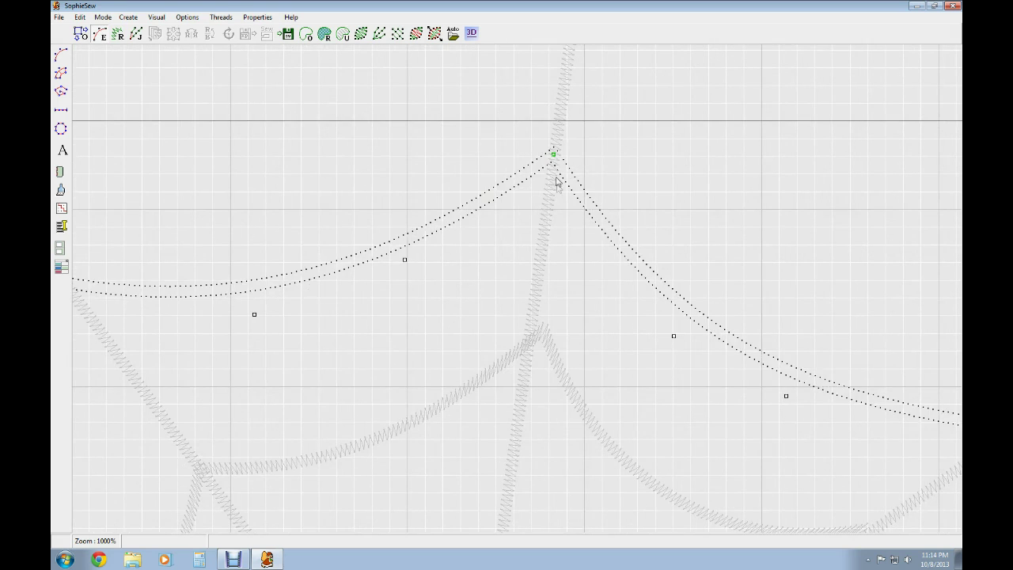
click(550, 161)
click(553, 156)
click(540, 164)
click(554, 156)
click(539, 332)
drag(677, 413, 598, 144)
click(440, 339)
drag(411, 296, 420, 297)
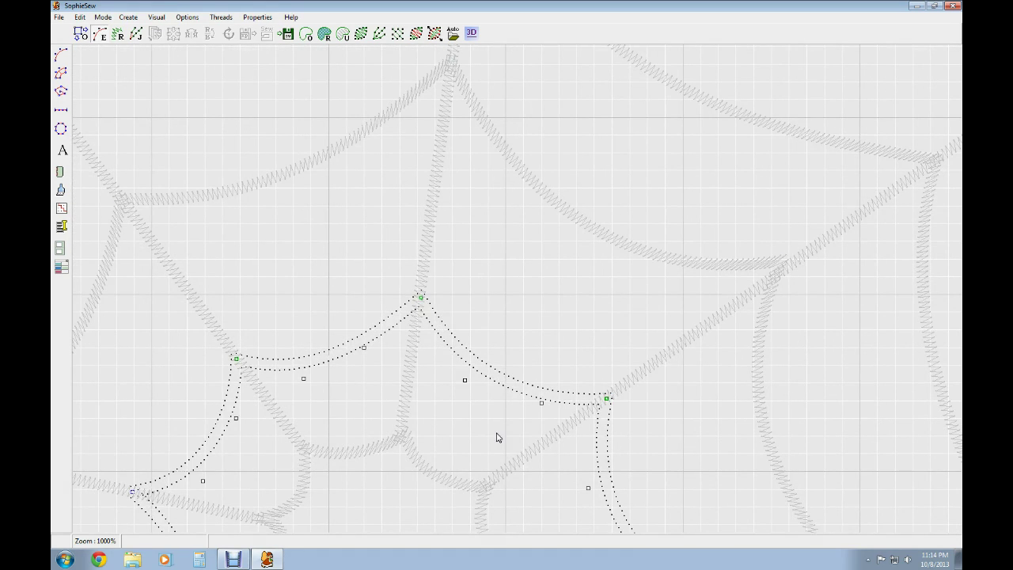
drag(497, 433, 502, 339)
click(472, 369)
drag(441, 326, 434, 321)
- Align the upper-right corner points of the innermost, second and third rings with the upper-right spoke
click(515, 403)
click(516, 402)
drag(523, 379, 523, 377)
click(639, 332)
drag(639, 291, 640, 289)
drag(819, 228, 499, 397)
click(486, 355)
drag(497, 325, 504, 326)
click(643, 267)
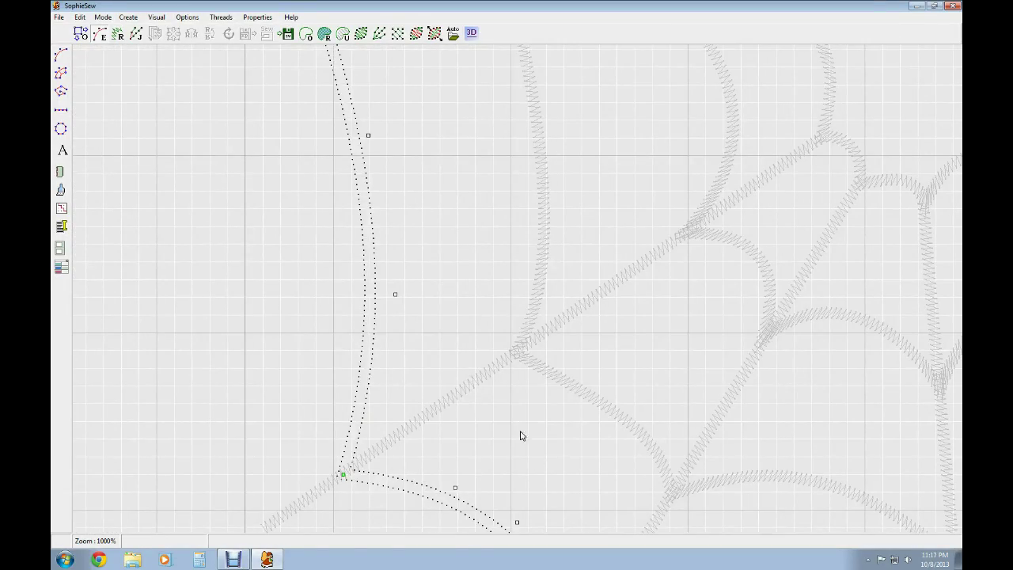
drag(465, 255, 364, 360)
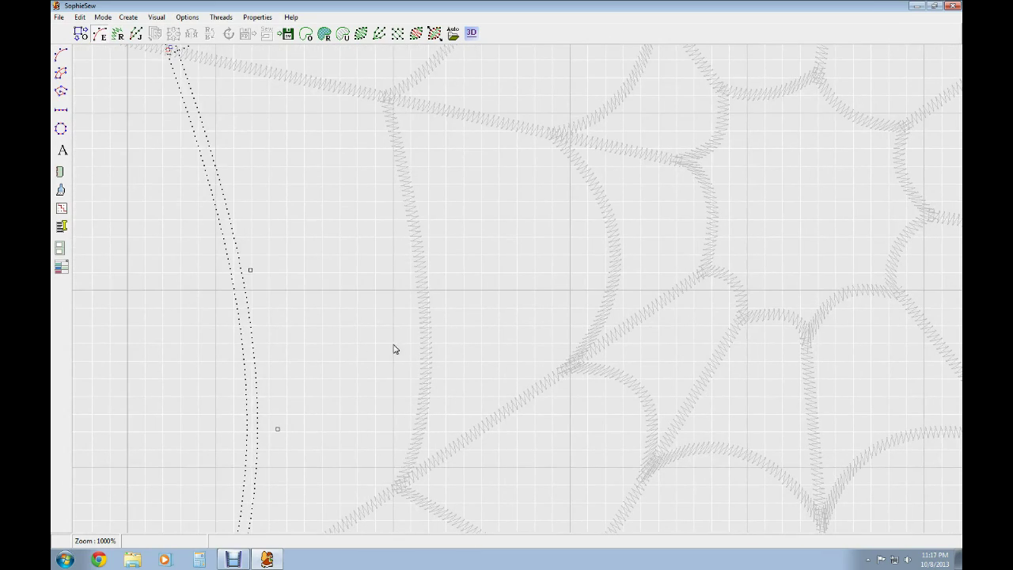
- Shift the outer end point of the steeper lower-left spoke so the spoke runs through the ring corners
scroll(439, 341, down, 3)
drag(498, 258, 461, 522)
scroll(530, 464, down, 1)
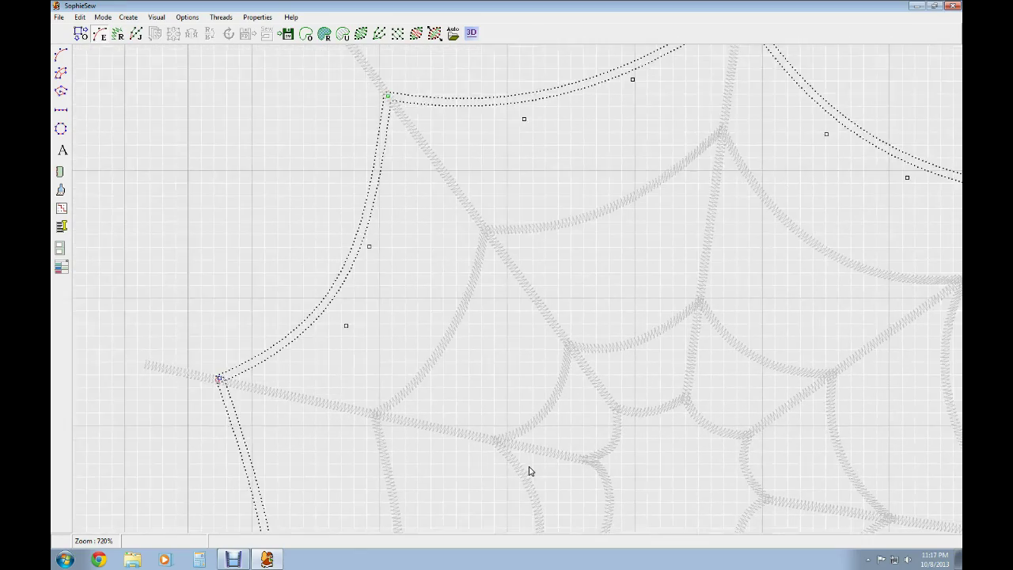
scroll(529, 471, down, 3)
scroll(525, 479, down, 2)
drag(534, 459, 498, 365)
scroll(497, 365, down, 3)
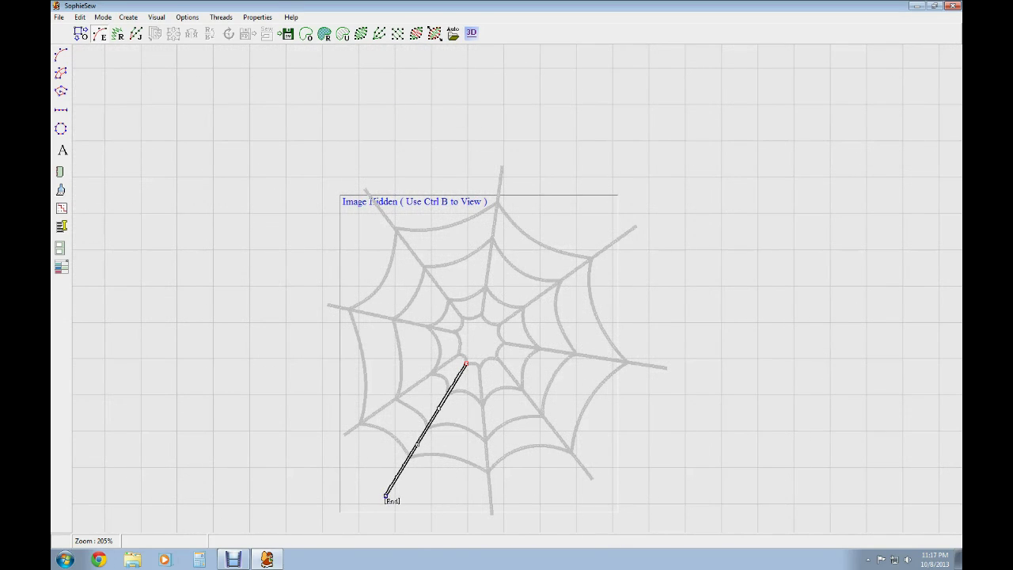
scroll(424, 464, up, 1)
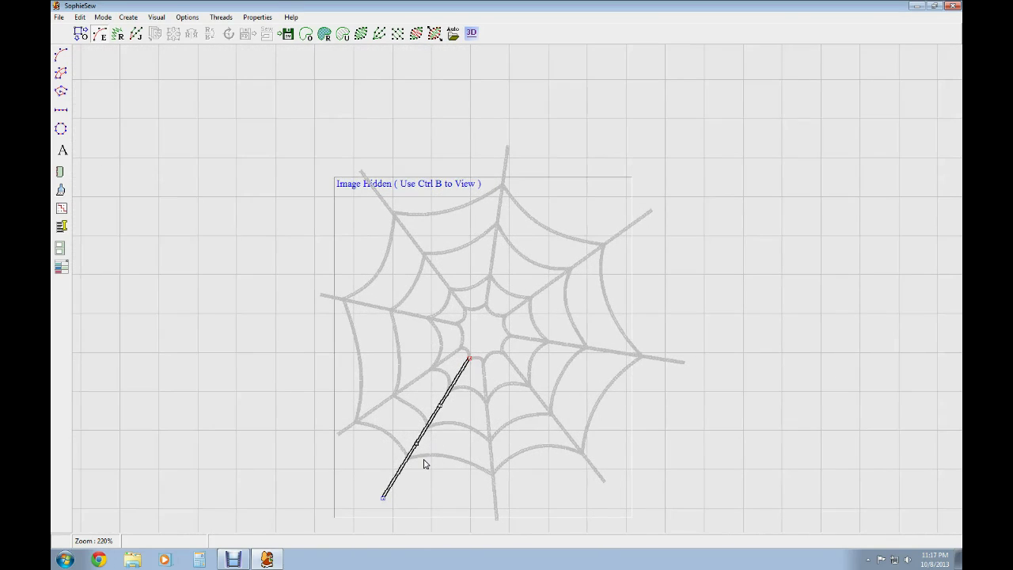
scroll(422, 454, up, 5)
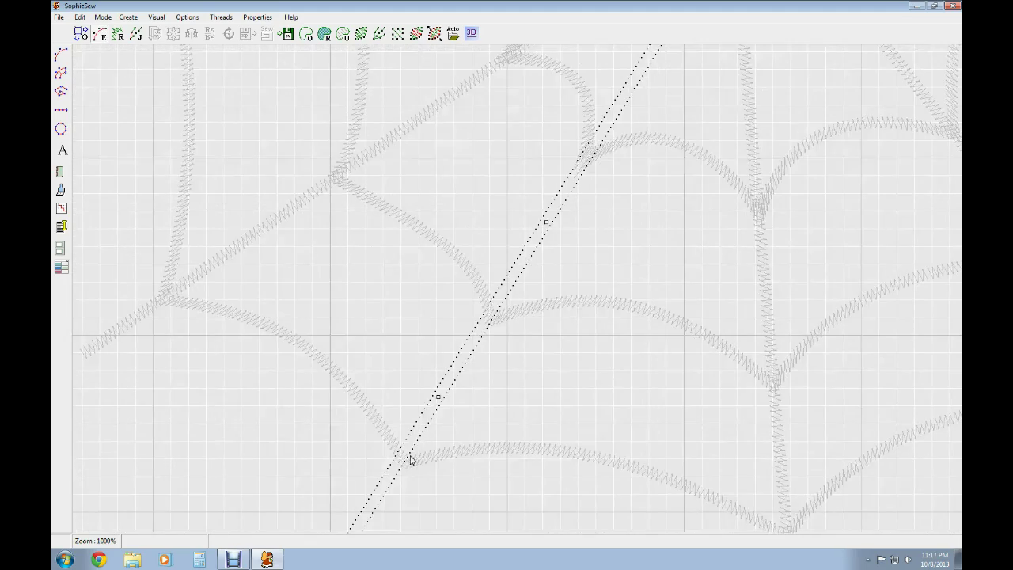
scroll(415, 475, down, 2)
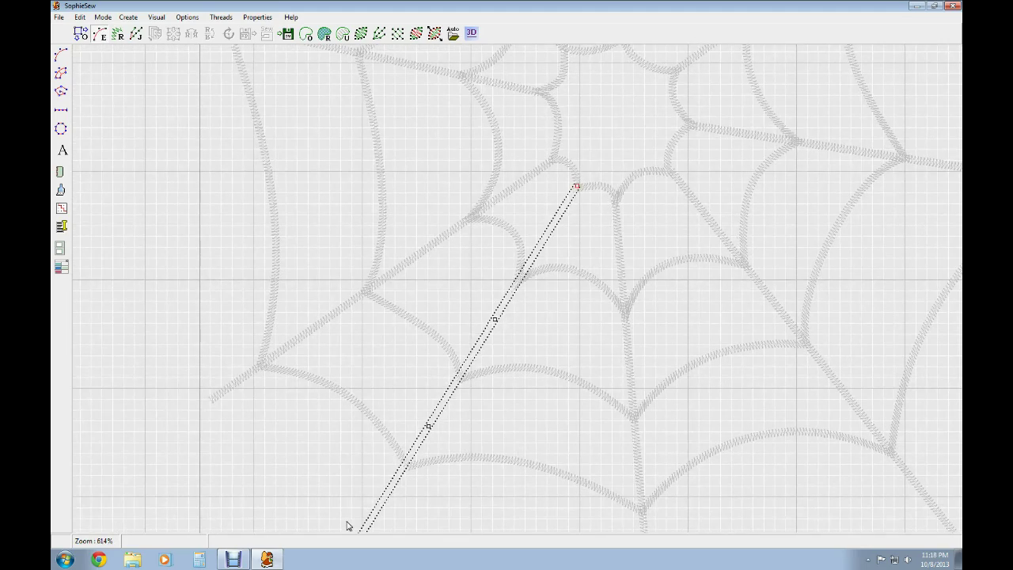
drag(443, 508, 481, 422)
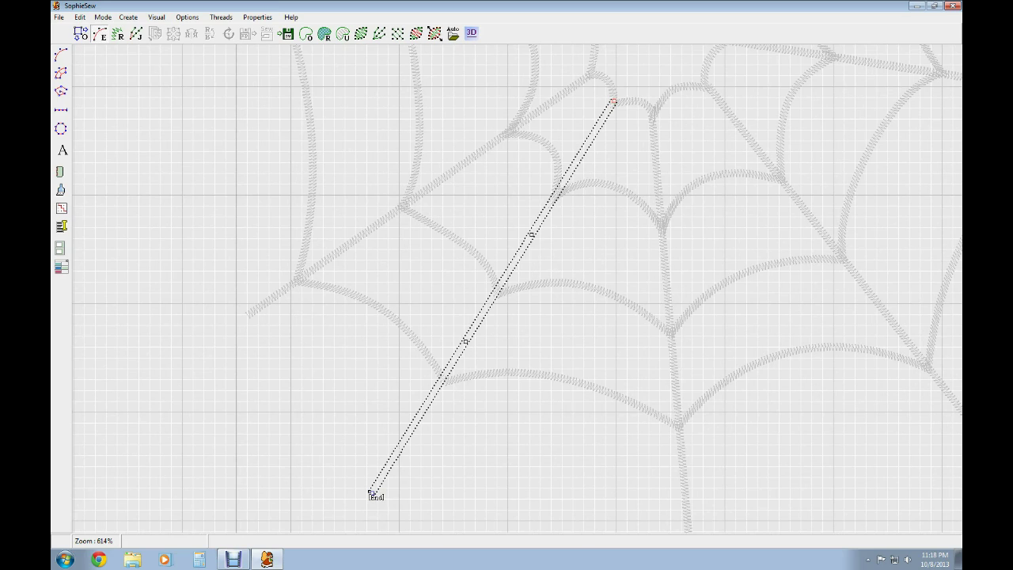
drag(372, 494, 378, 498)
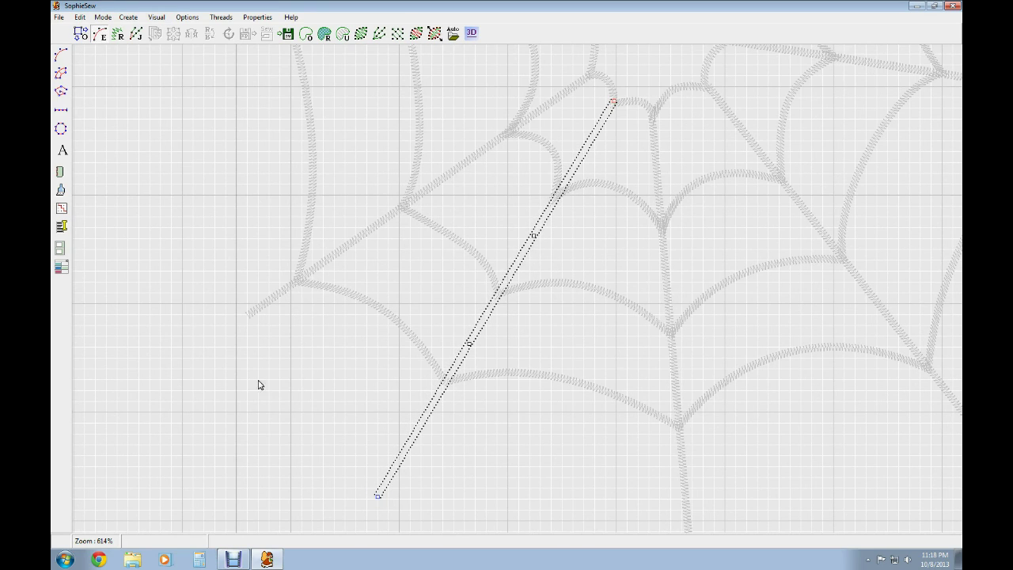
scroll(380, 409, down, 4)
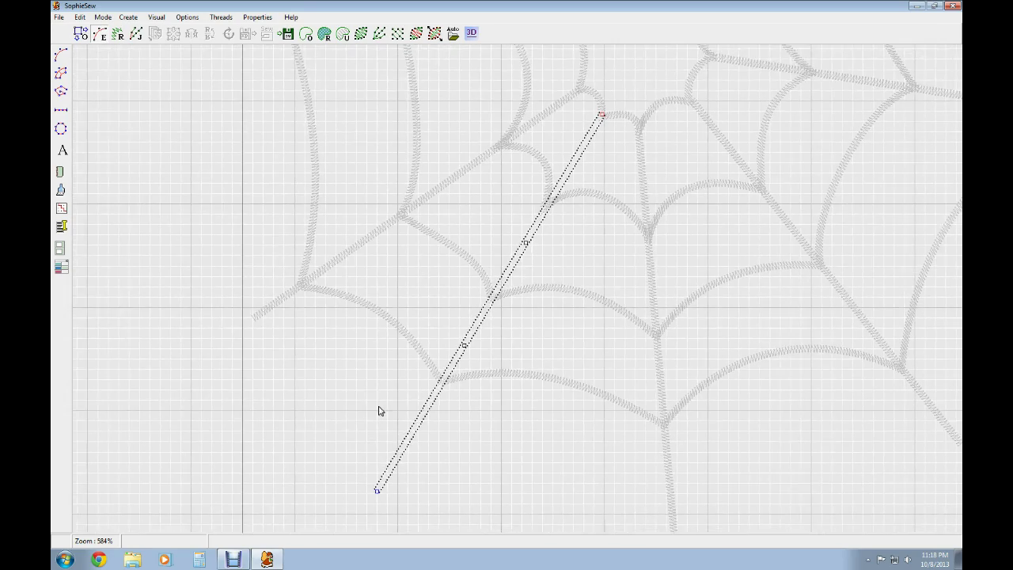
scroll(466, 441, down, 5)
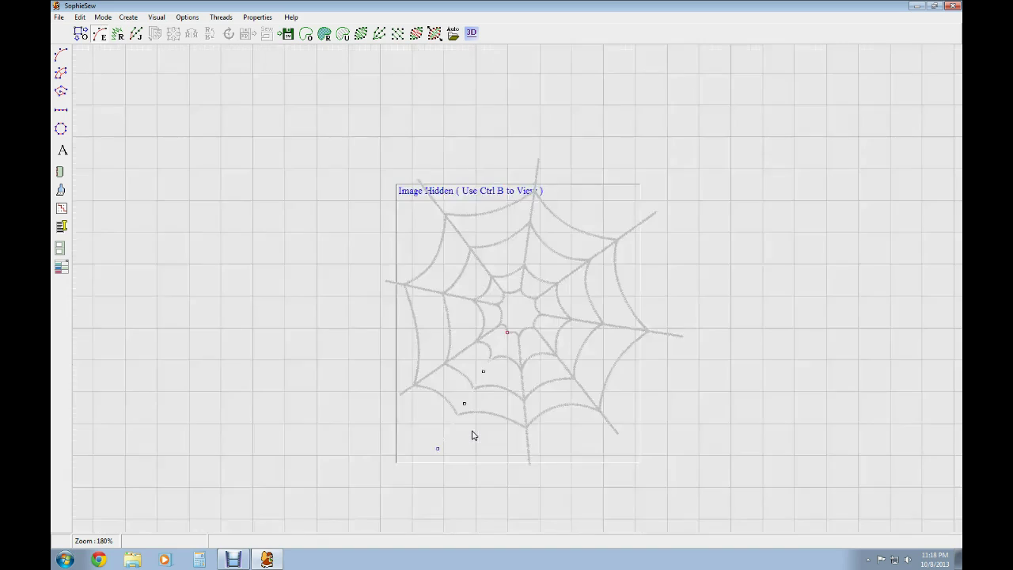
scroll(472, 436, up, 1)
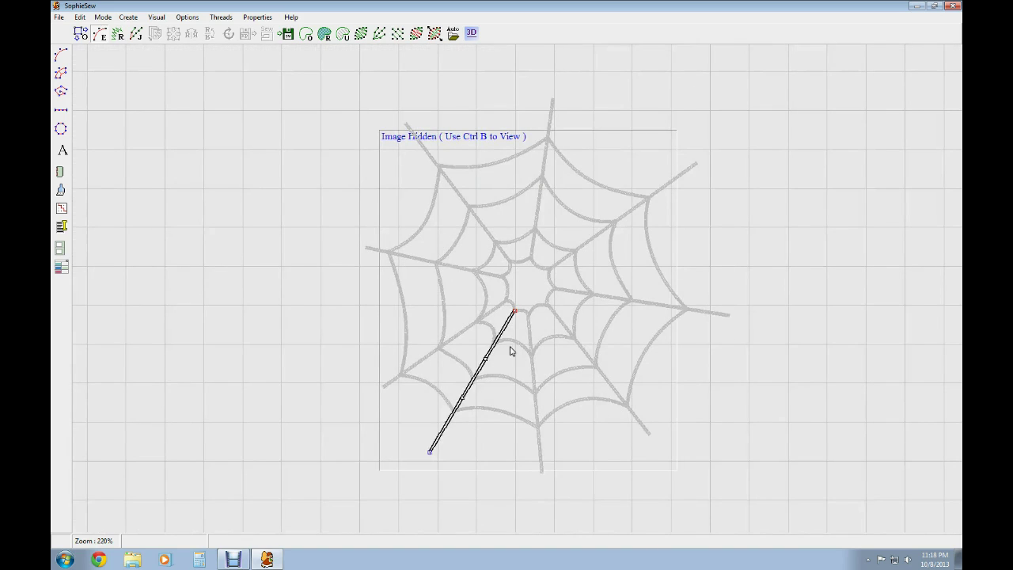
click(486, 451)
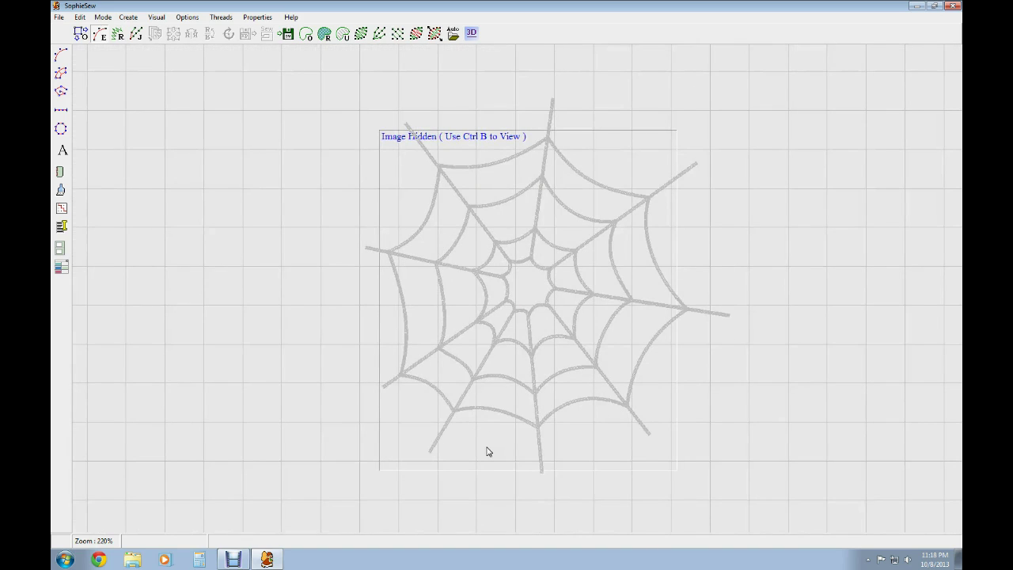
- Shorten the top and upper-left spokes slightly at their outer ends
click(553, 116)
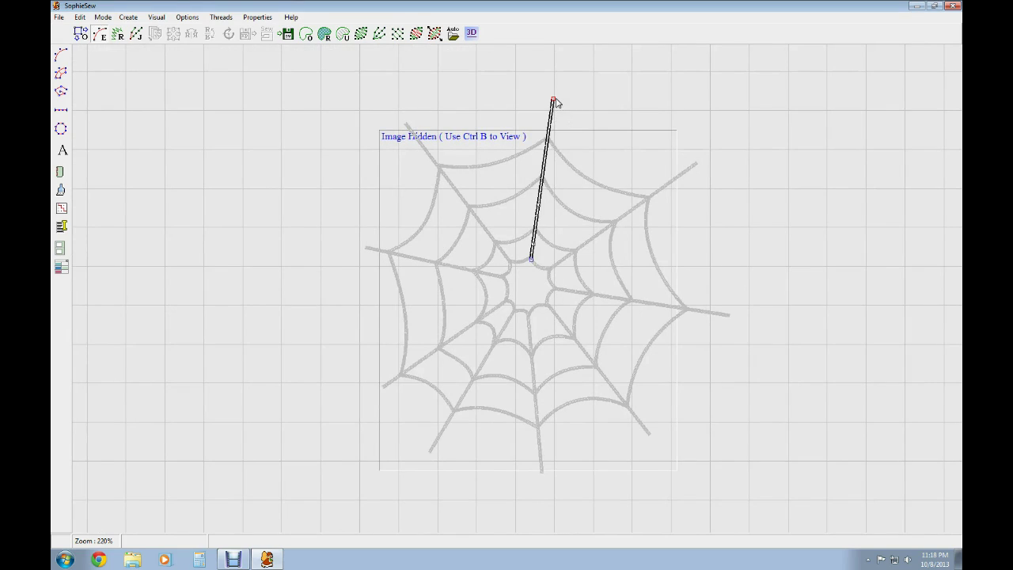
drag(553, 100, 551, 104)
click(418, 142)
drag(407, 126, 422, 142)
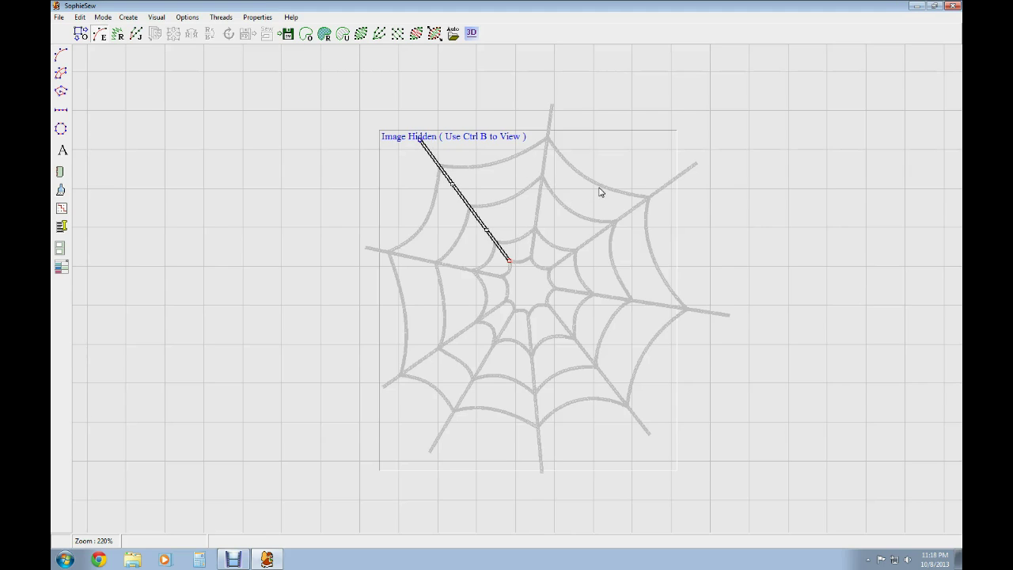
- Shorten the upper-right and right spokes at their outer ends, leaving no spoke selected
click(694, 169)
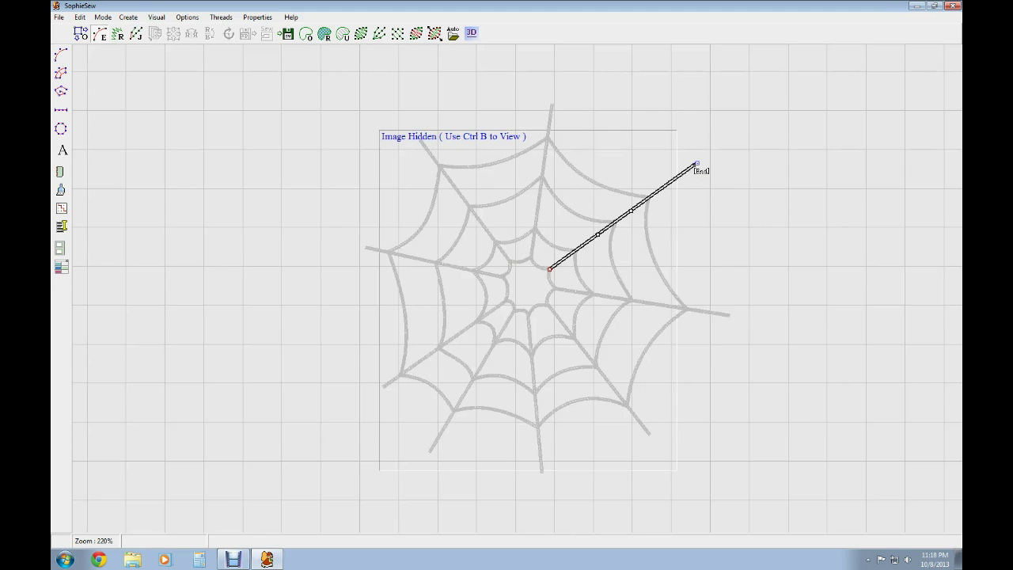
drag(696, 167, 682, 175)
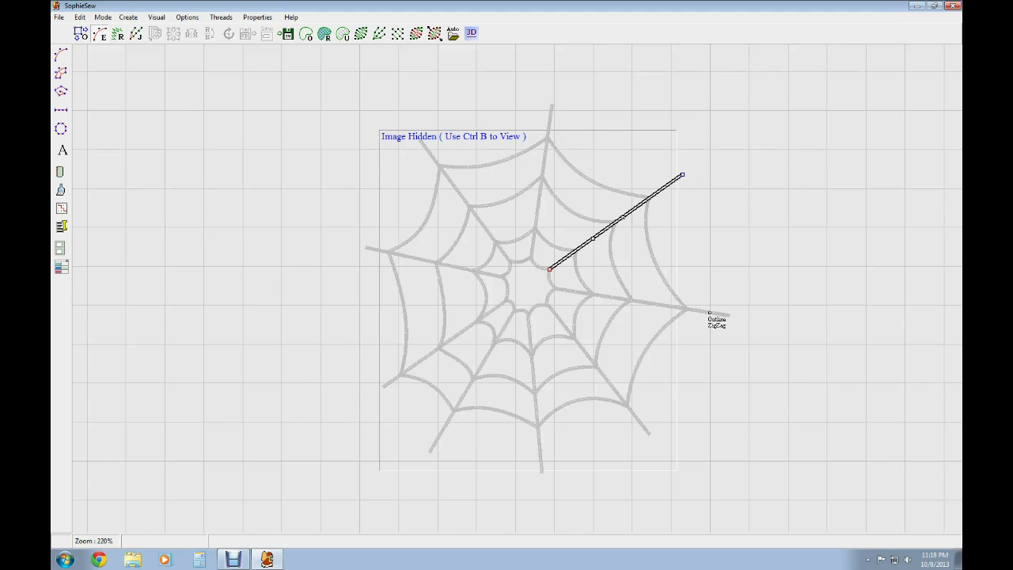
click(710, 313)
drag(730, 316, 710, 313)
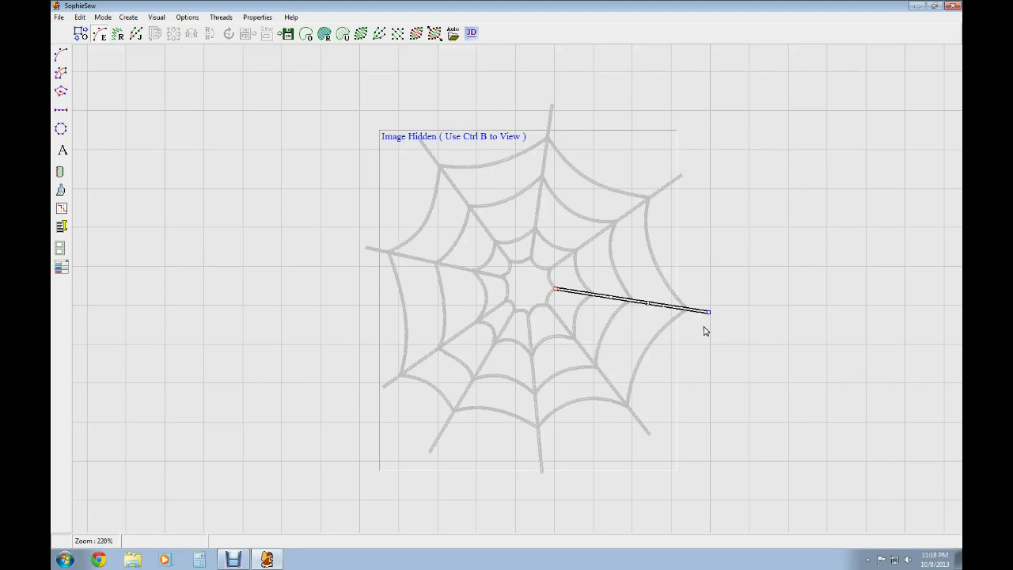
click(649, 434)
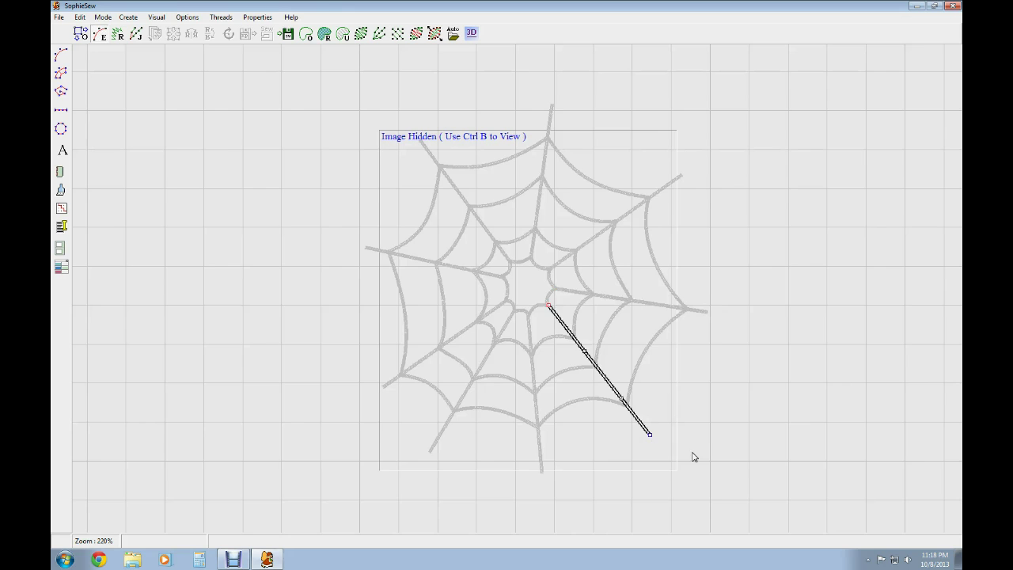
click(631, 462)
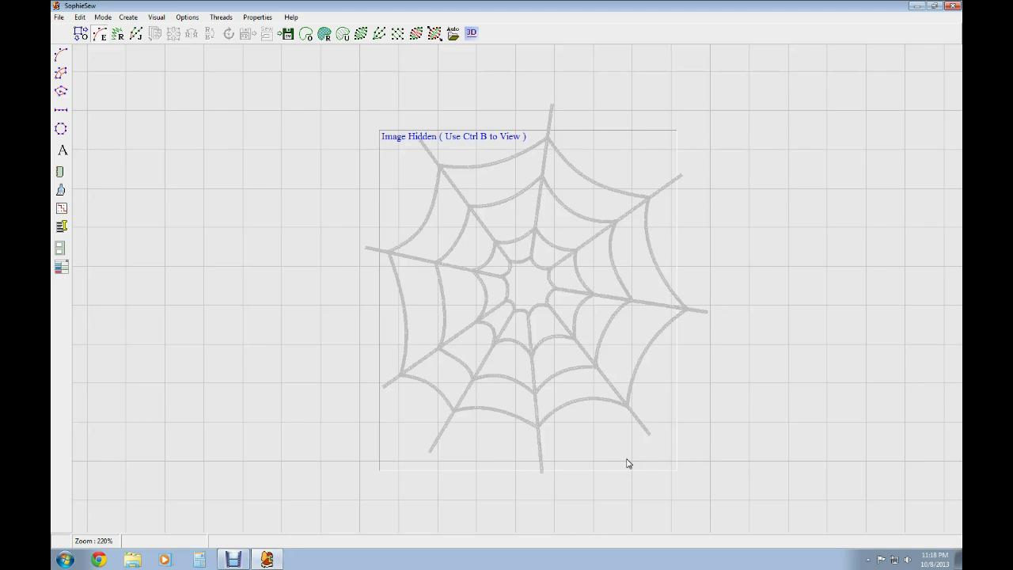
- Inspect the web's ring corners and spokes up close, and check the overall size of the complete design
scroll(729, 425, down, 5)
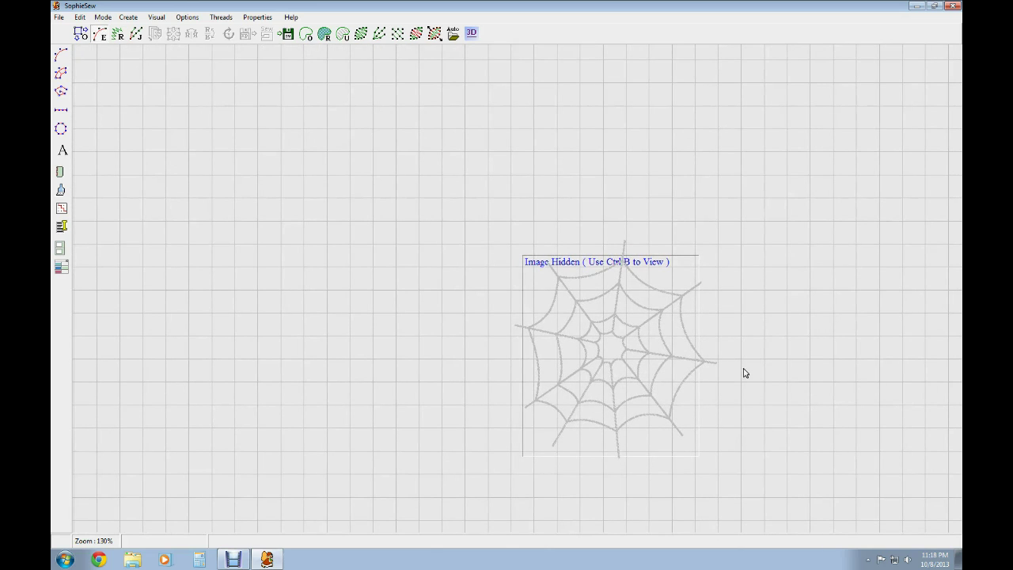
click(626, 255)
scroll(656, 328, up, 1)
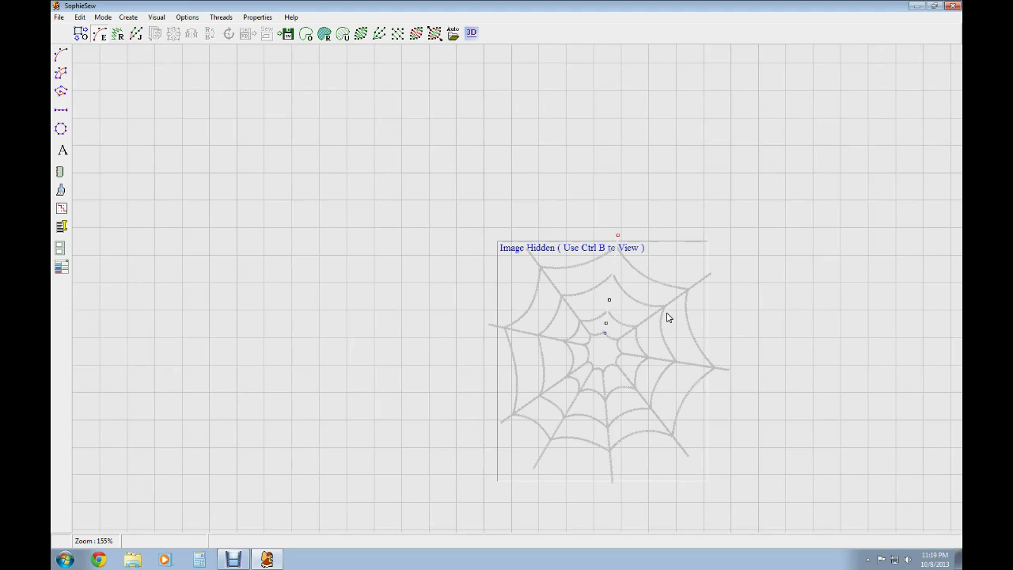
scroll(667, 317, up, 8)
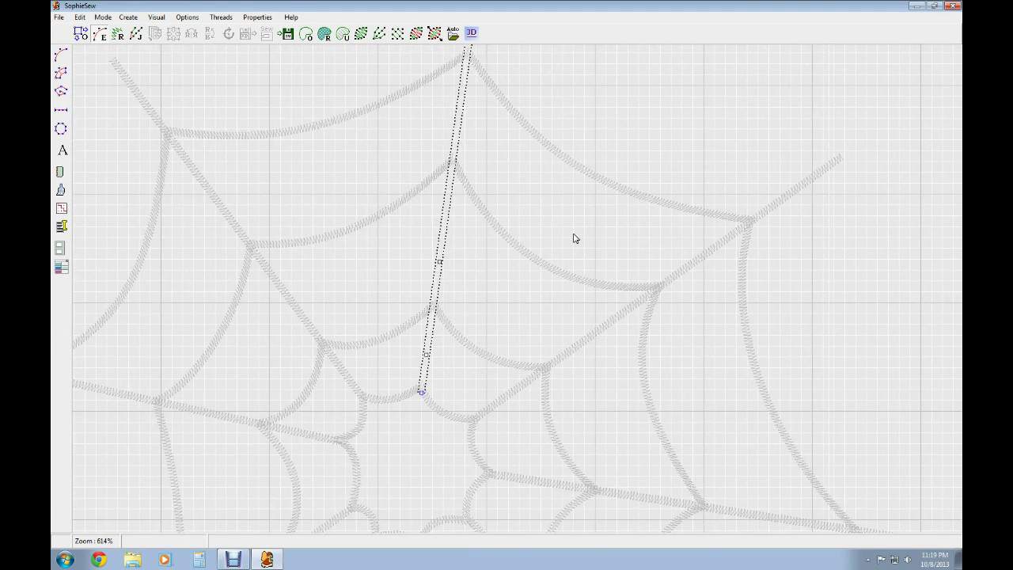
drag(315, 193, 529, 124)
drag(348, 281, 361, 86)
drag(487, 320, 403, 210)
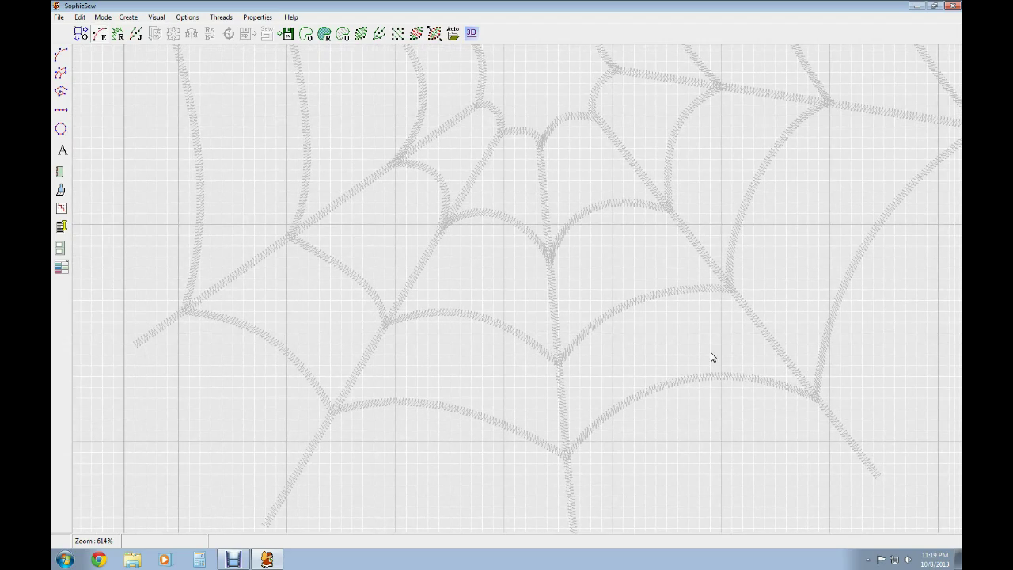
drag(711, 357, 611, 369)
drag(708, 240, 688, 348)
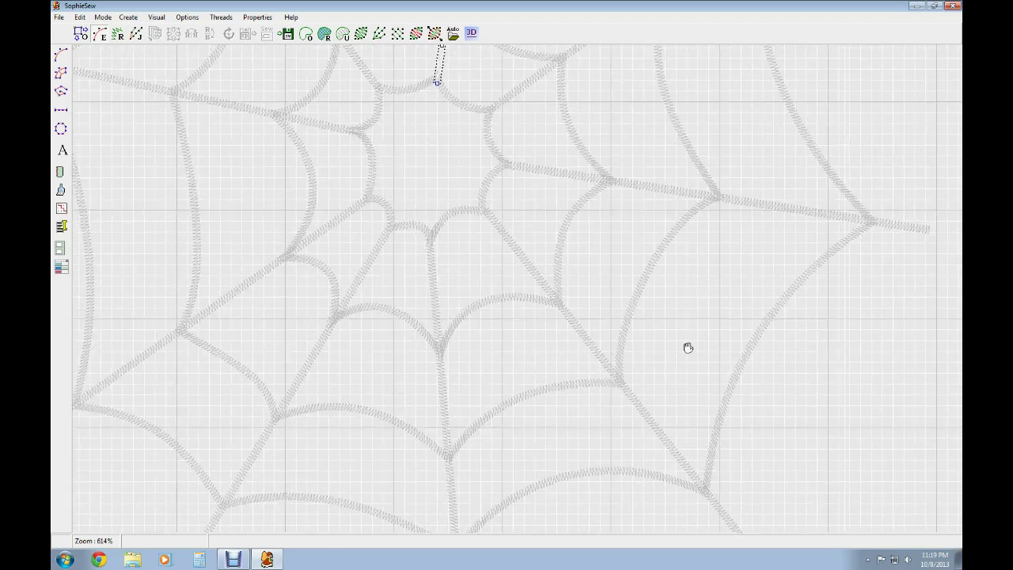
scroll(640, 245, down, 5)
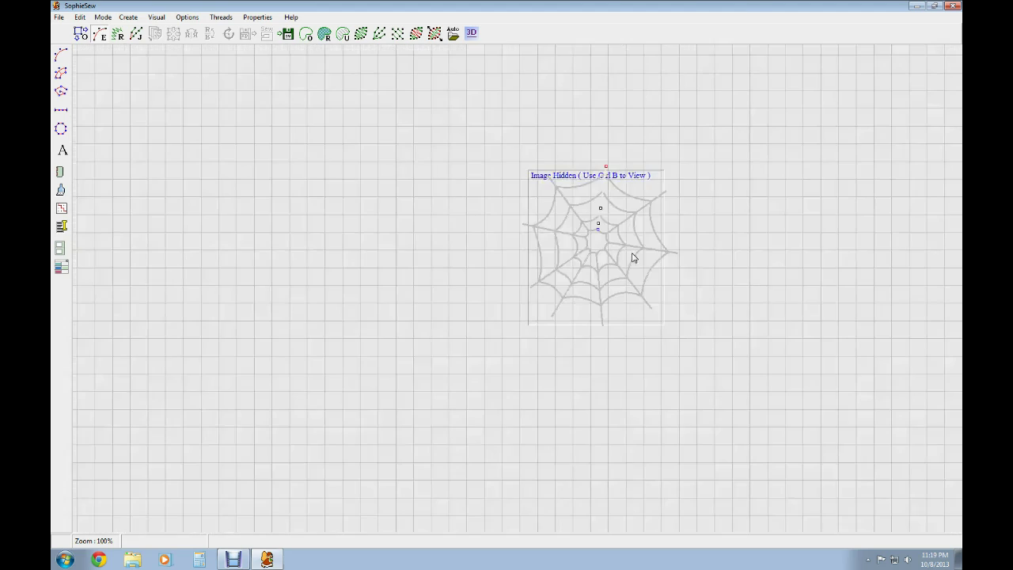
drag(726, 224, 480, 317)
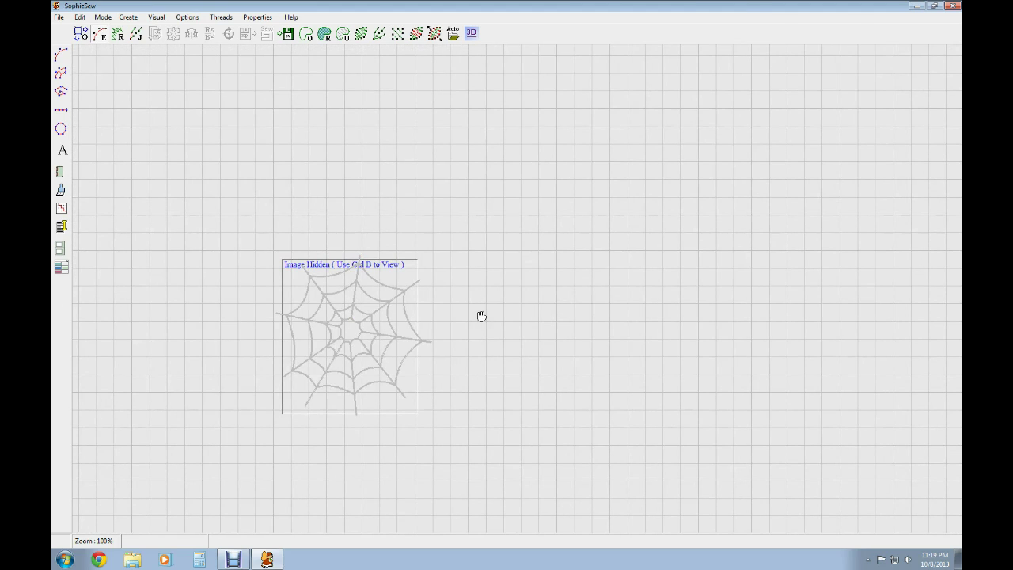
click(82, 35)
drag(541, 184, 236, 490)
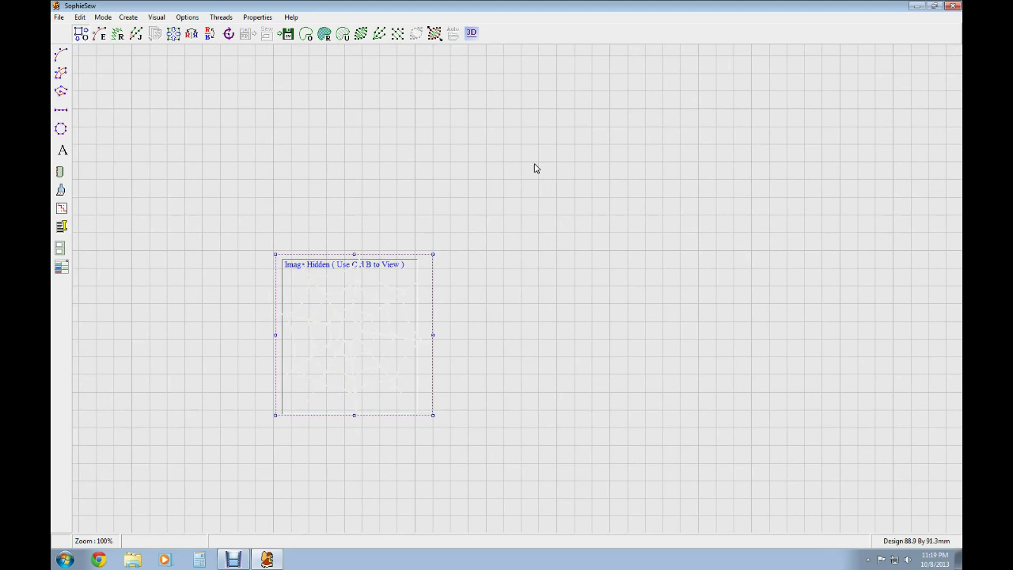
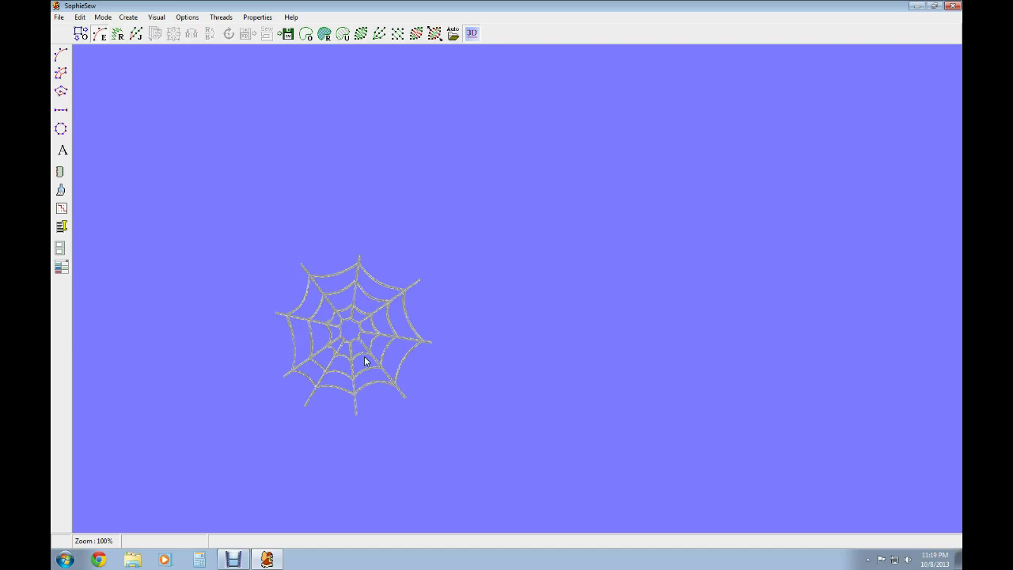
- Shorten the bottom spoke and the steeper lower-left spoke at their outer ends
click(356, 407)
drag(356, 416, 355, 409)
click(304, 407)
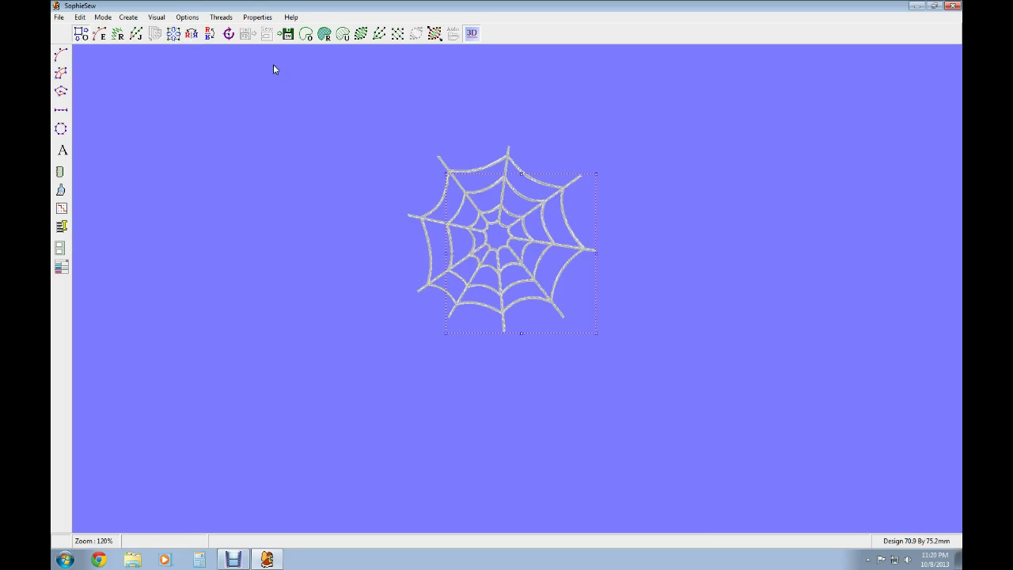
- Combine all of the web's rings and spokes into one layout group and display it in 3D
key(ctrl+a)
click(471, 34)
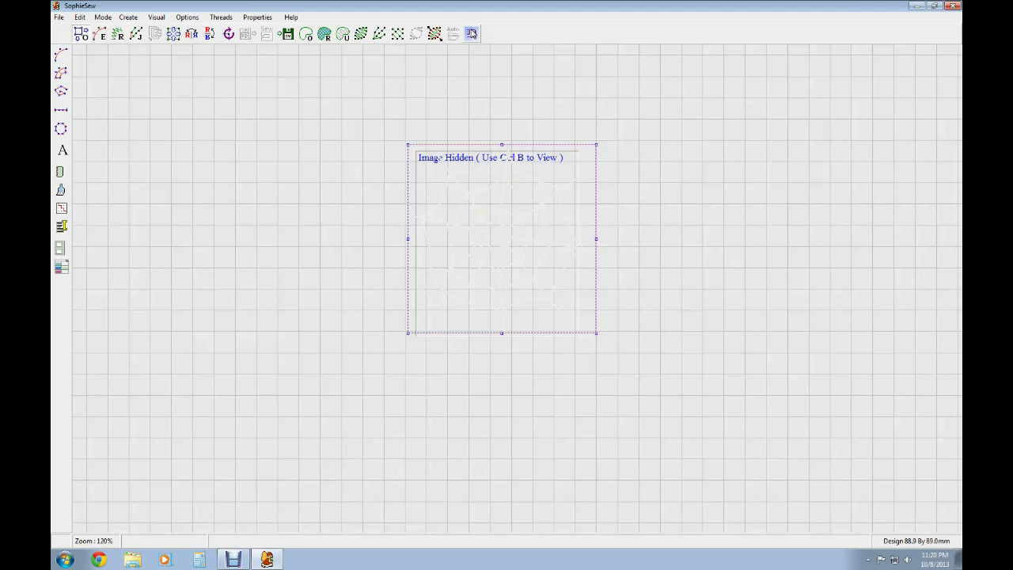
click(174, 34)
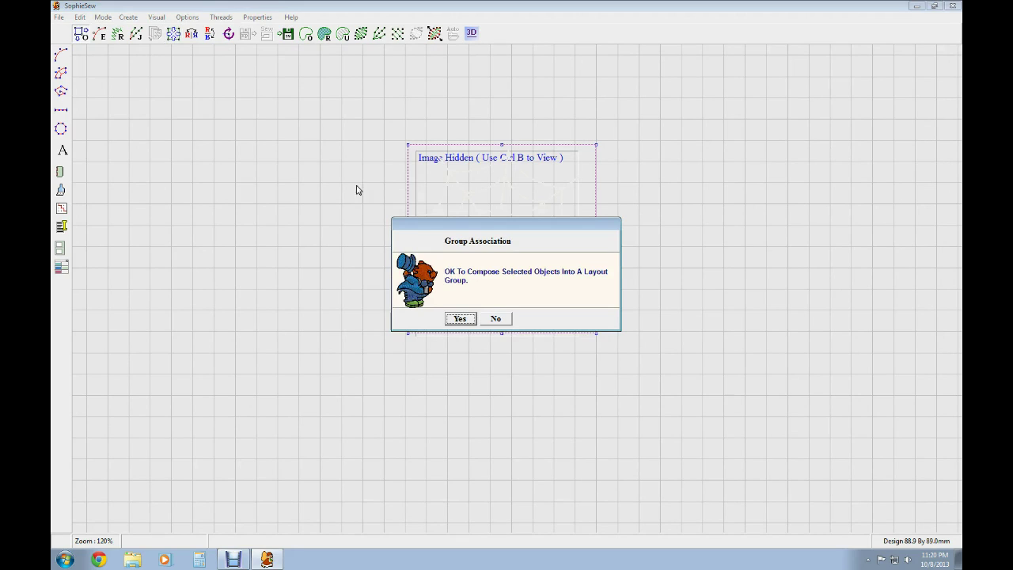
click(467, 319)
click(471, 34)
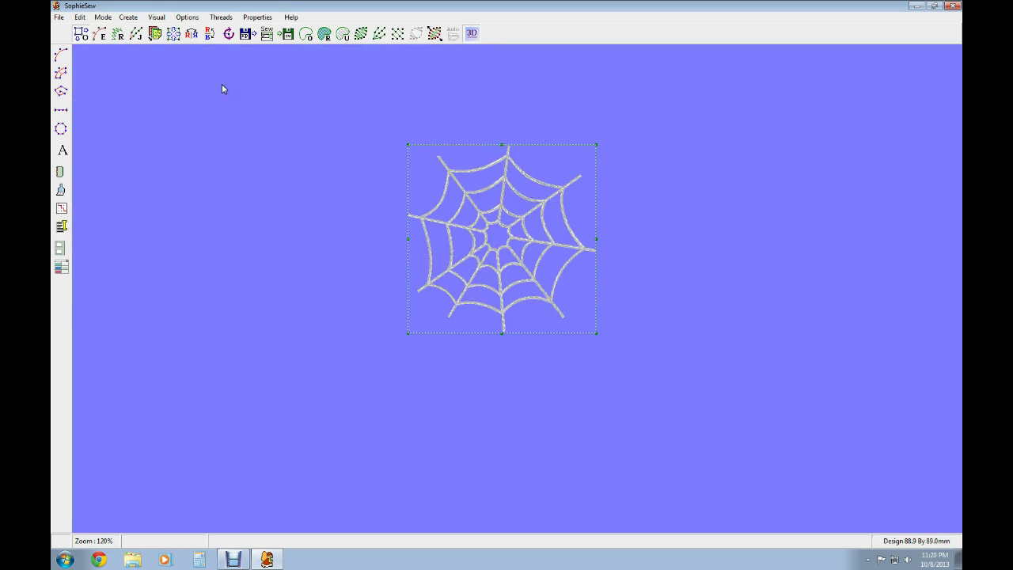
- Open the web group's stitching order and step through its spokes one by one to trace the sewing path
click(155, 34)
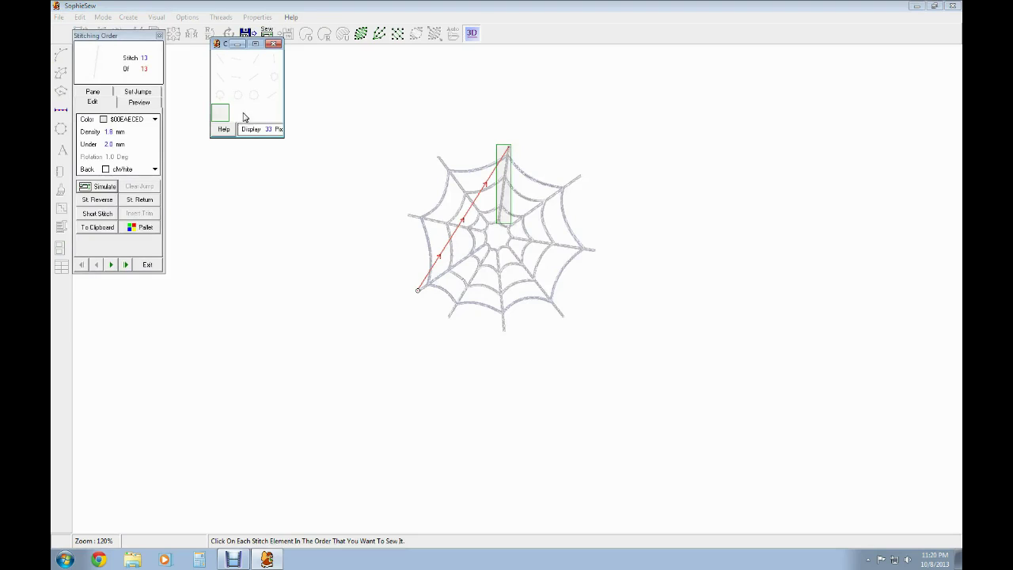
click(219, 62)
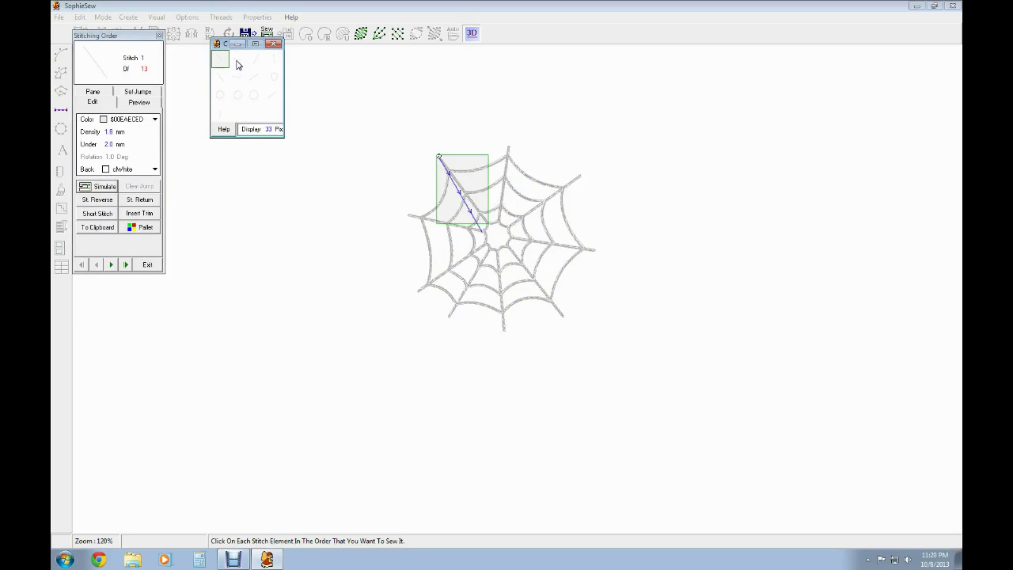
click(238, 64)
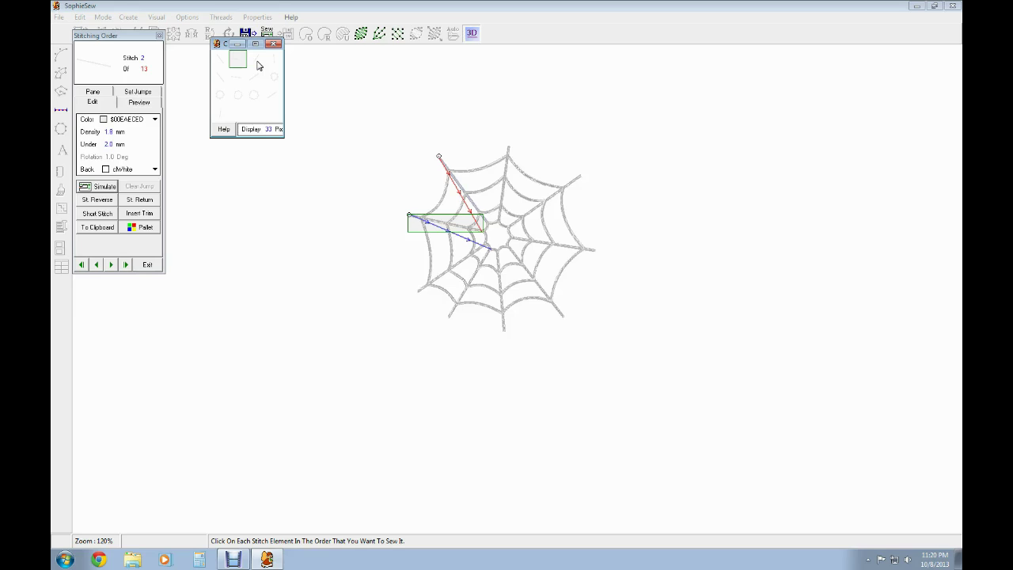
click(257, 65)
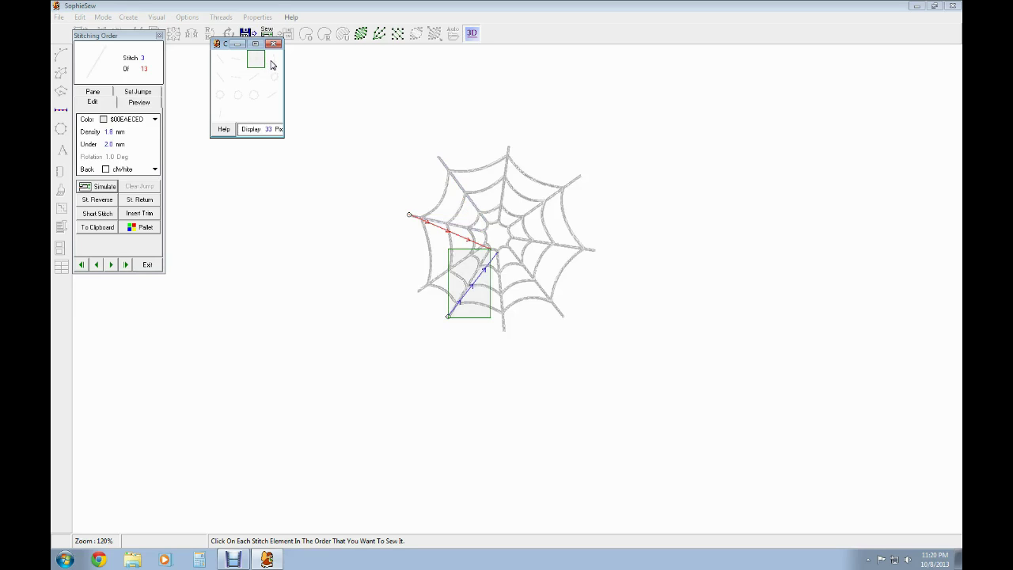
click(273, 65)
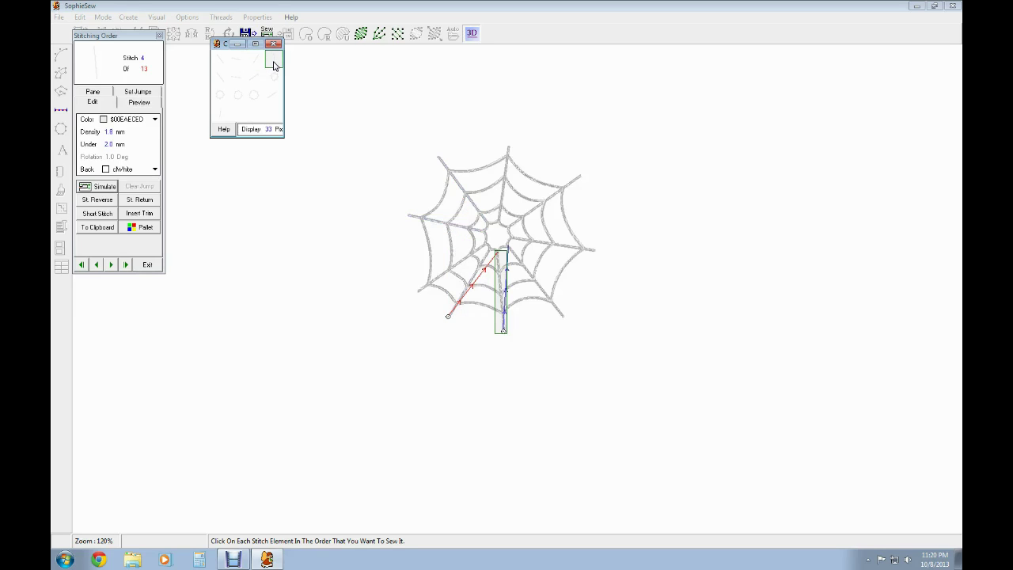
click(222, 82)
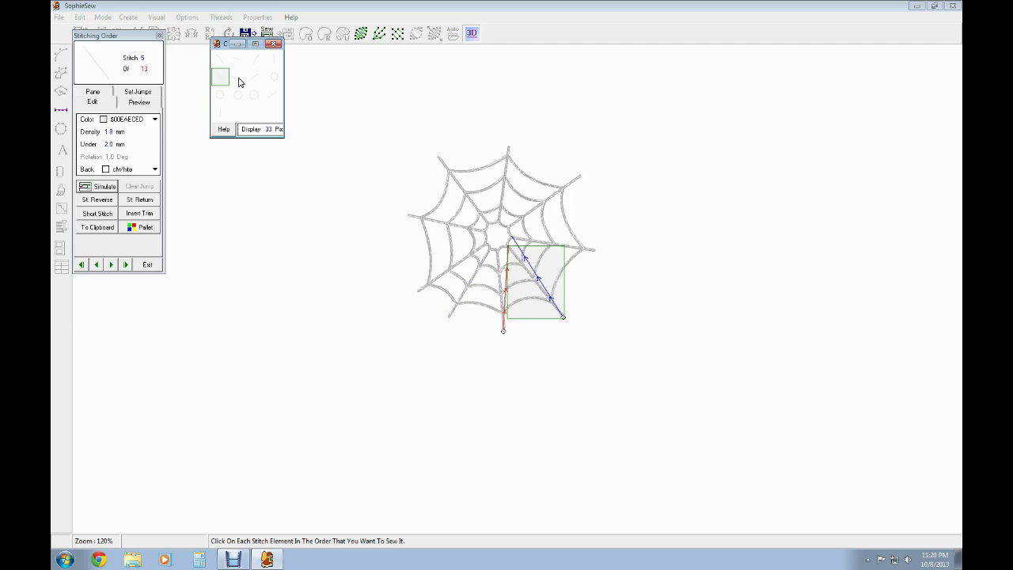
click(240, 82)
click(255, 79)
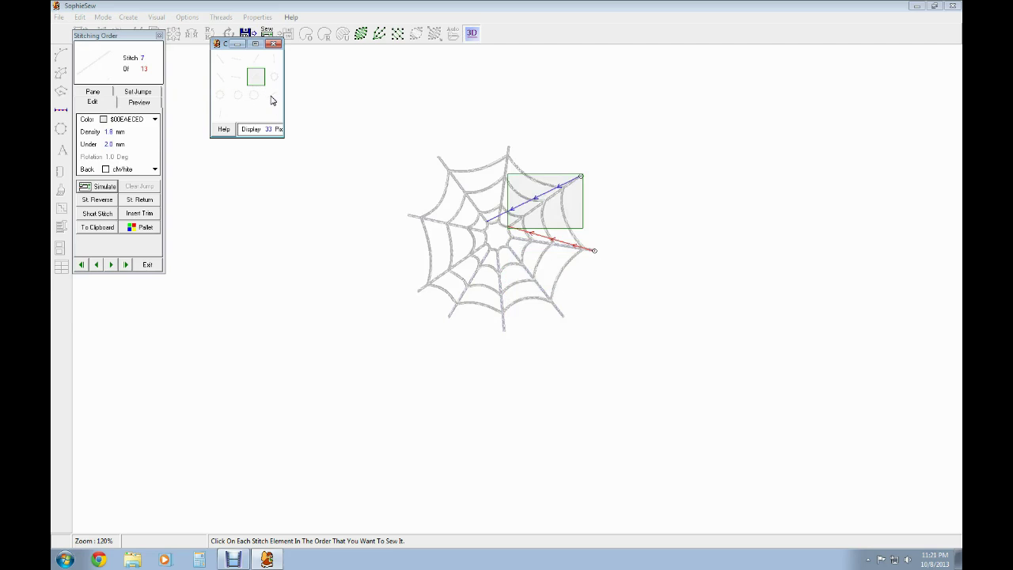
click(271, 98)
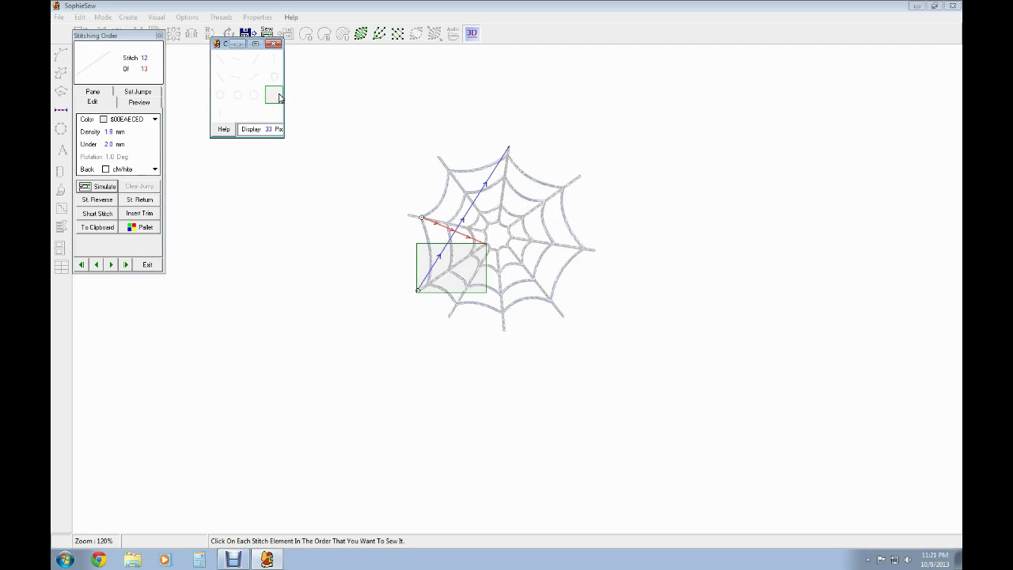
- Move the four rings ahead of all spokes in the stitching order, from innermost to outermost, and check their sequence
click(273, 79)
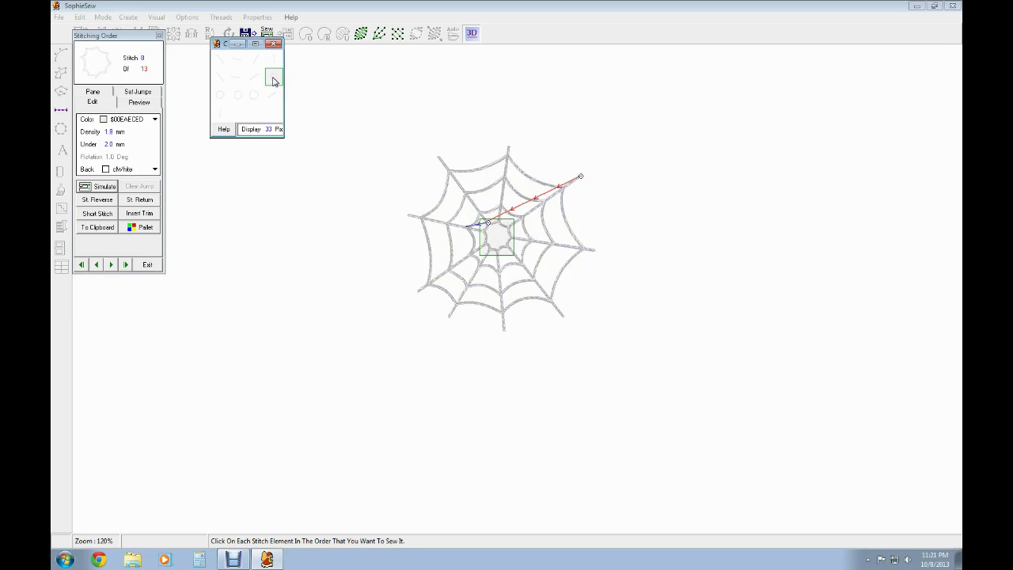
click(223, 61)
click(253, 101)
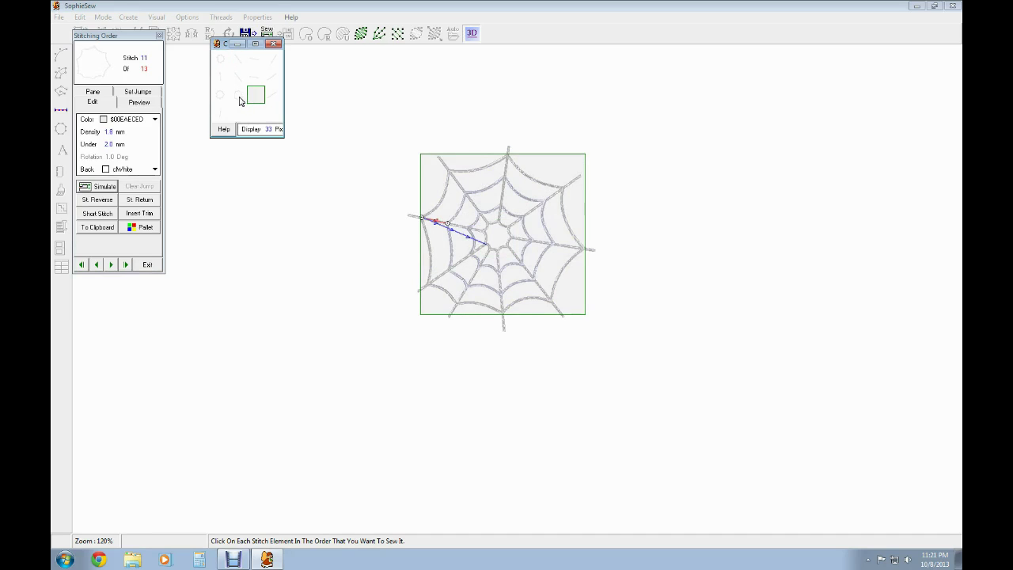
click(240, 100)
click(222, 98)
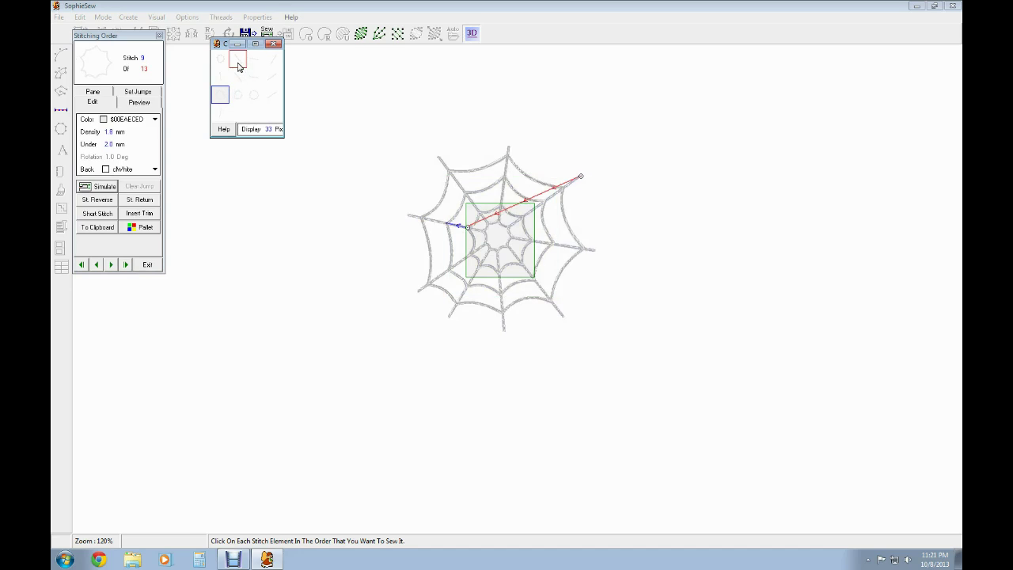
mouse_move(238, 63)
mouse_down()
mouse_move(240, 96)
mouse_move(252, 62)
mouse_up()
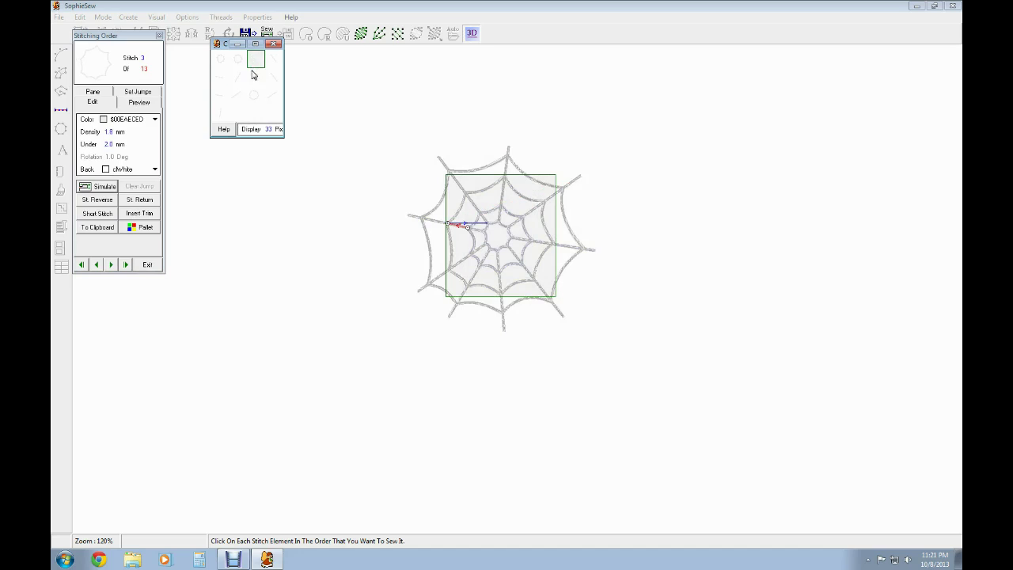
click(274, 63)
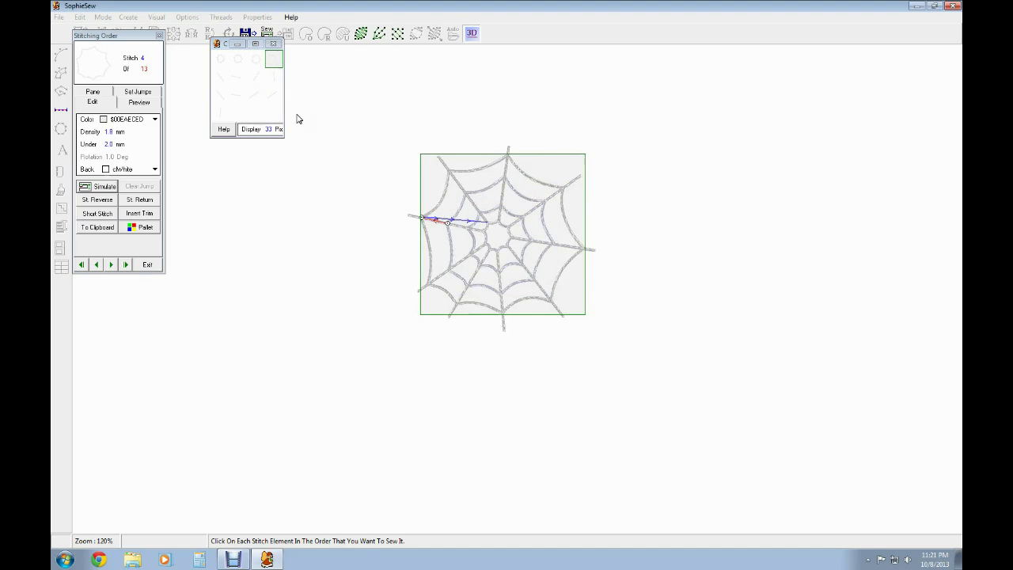
click(221, 61)
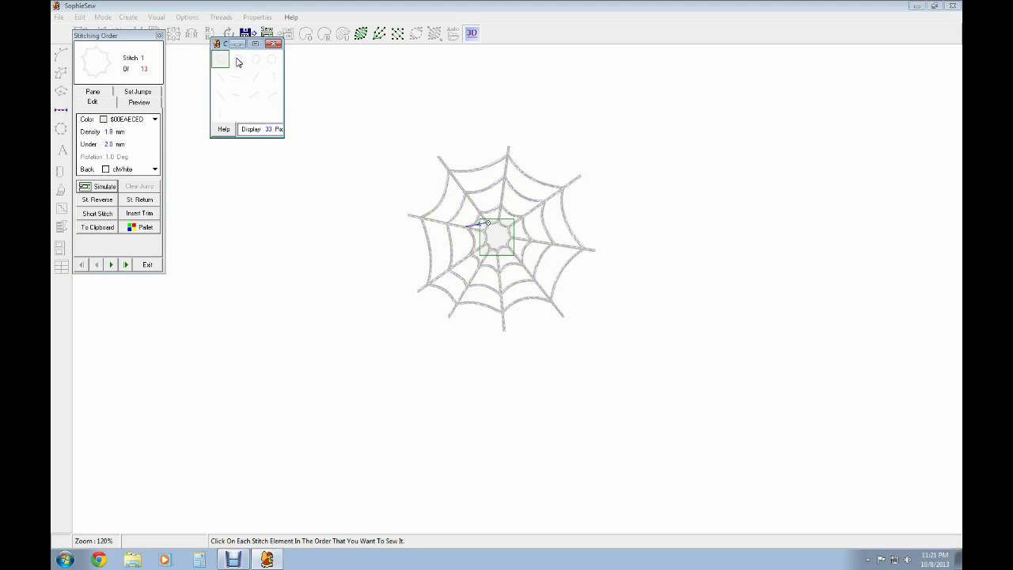
click(239, 62)
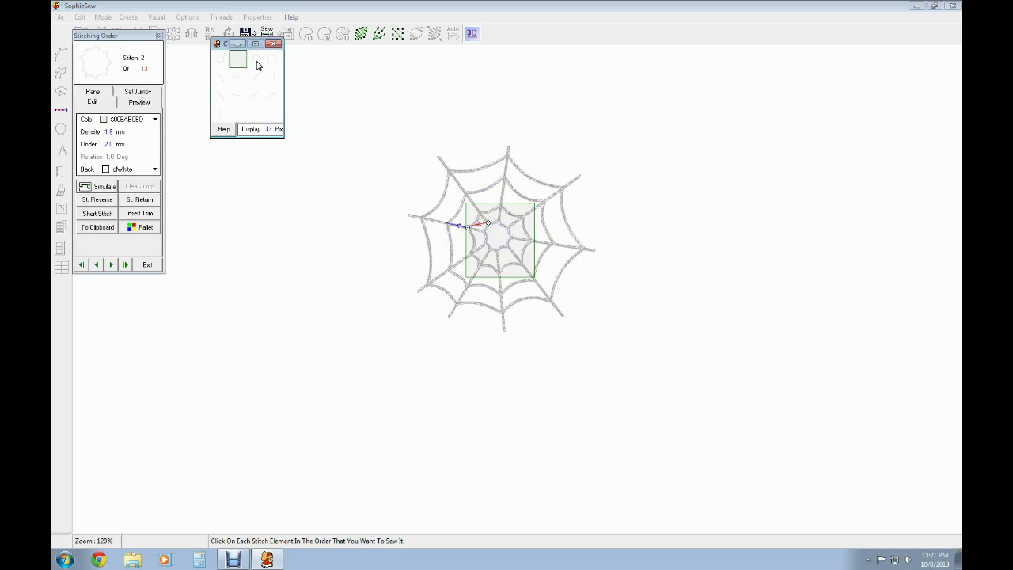
click(256, 62)
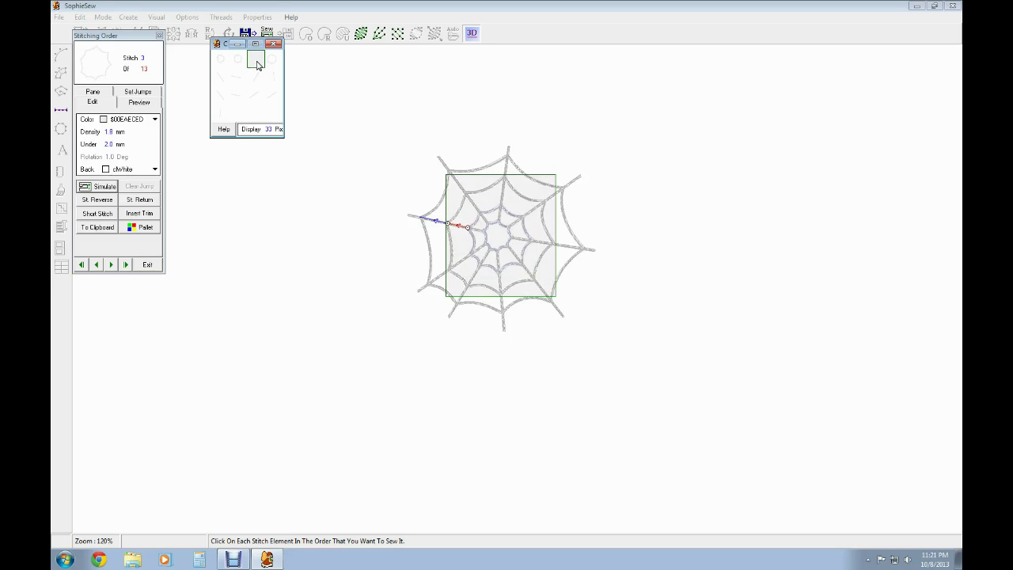
click(275, 61)
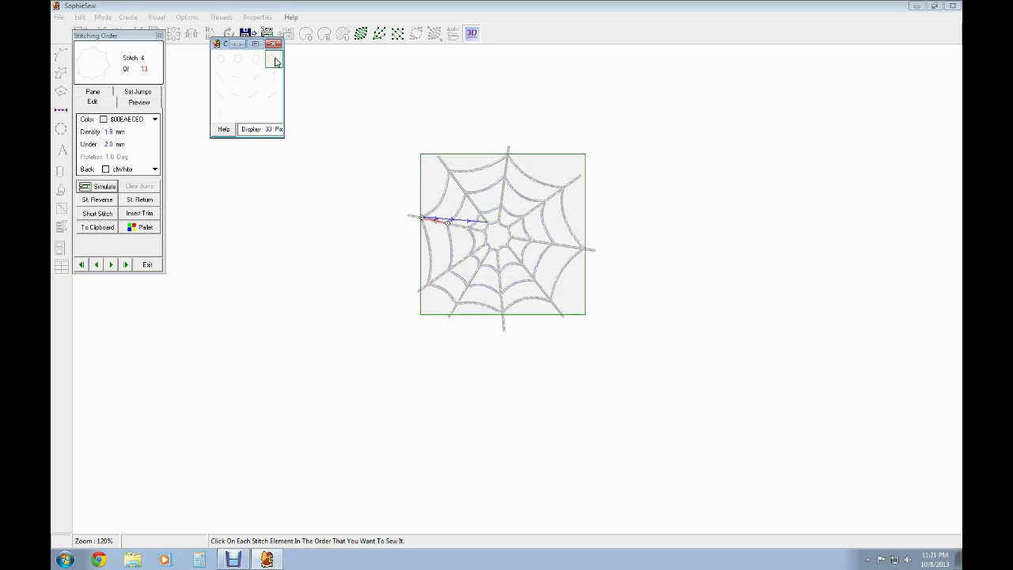
- Move the third ring from the centre up to second place in the stitching order and check the connecting jumps
click(255, 63)
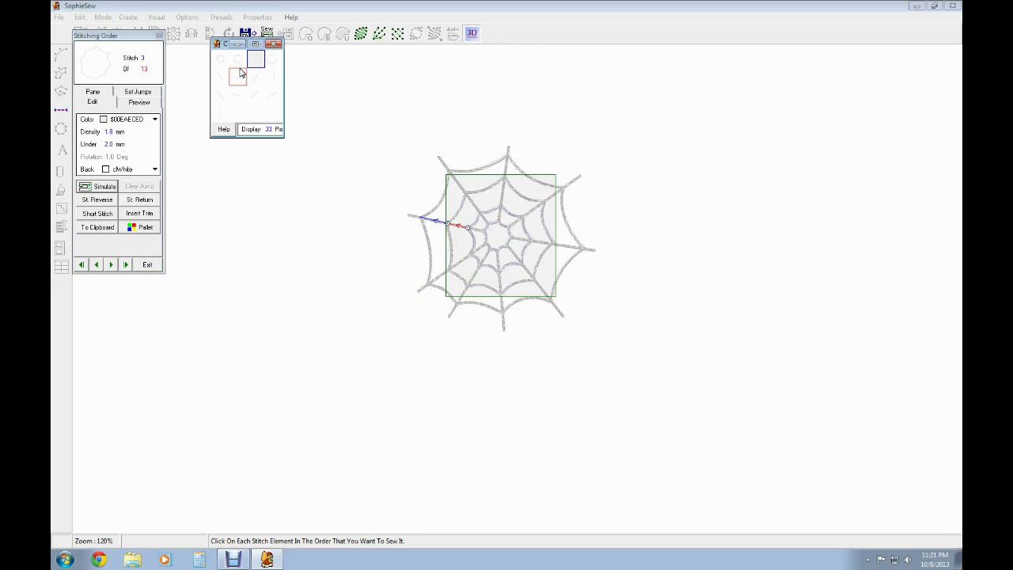
click(237, 64)
click(221, 65)
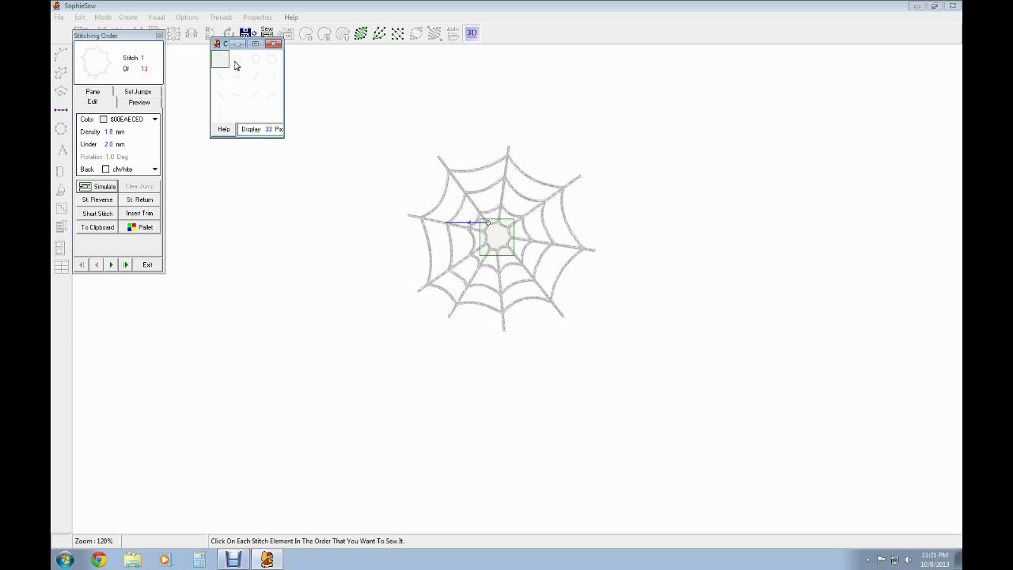
click(238, 64)
click(255, 63)
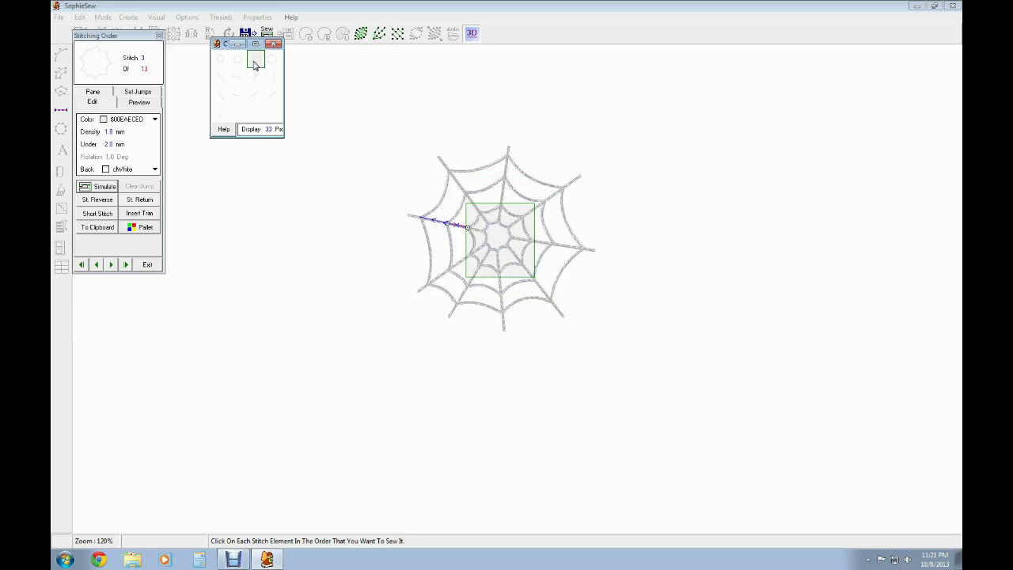
click(272, 63)
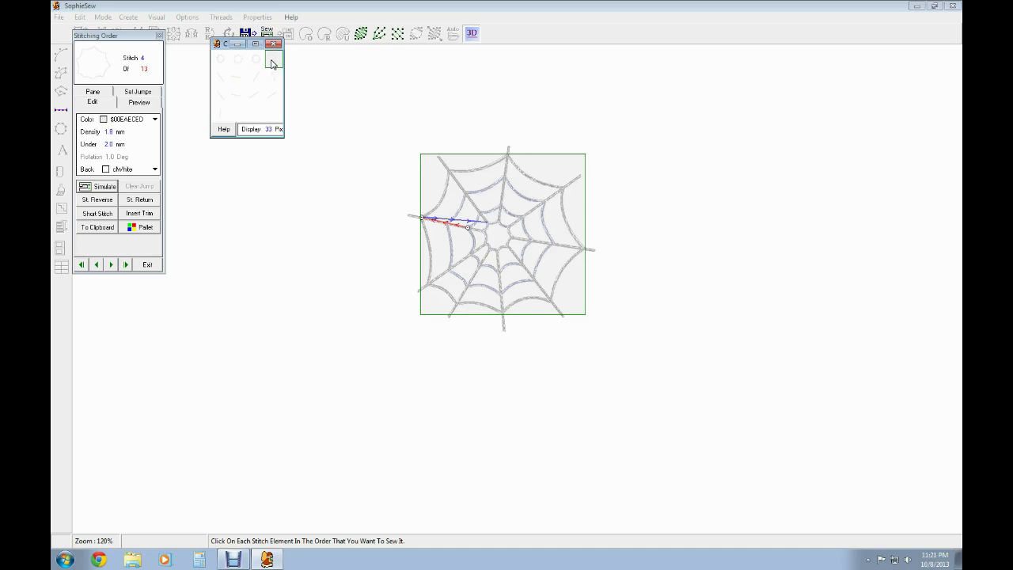
click(222, 63)
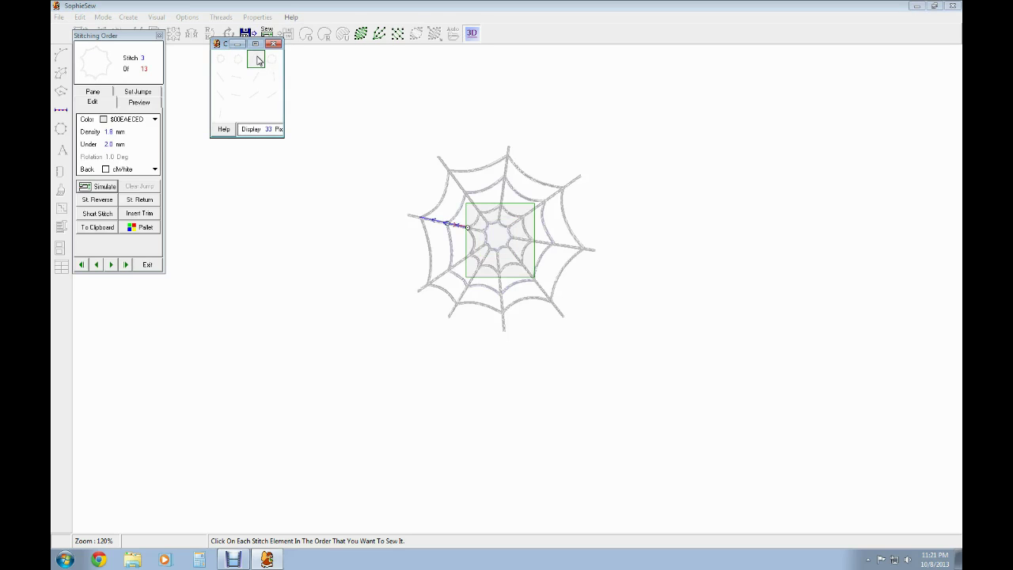
click(243, 63)
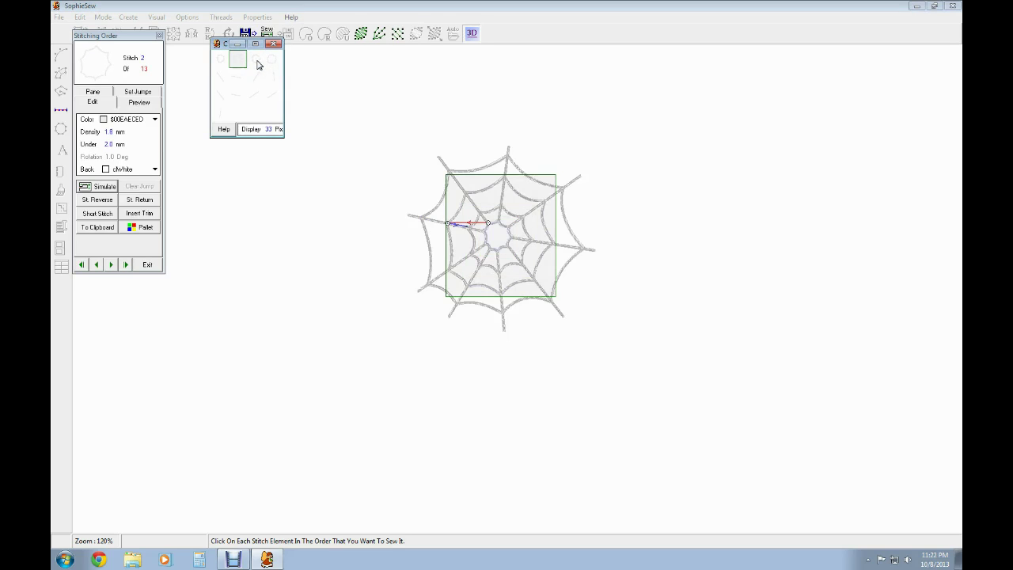
click(258, 63)
click(241, 63)
click(262, 67)
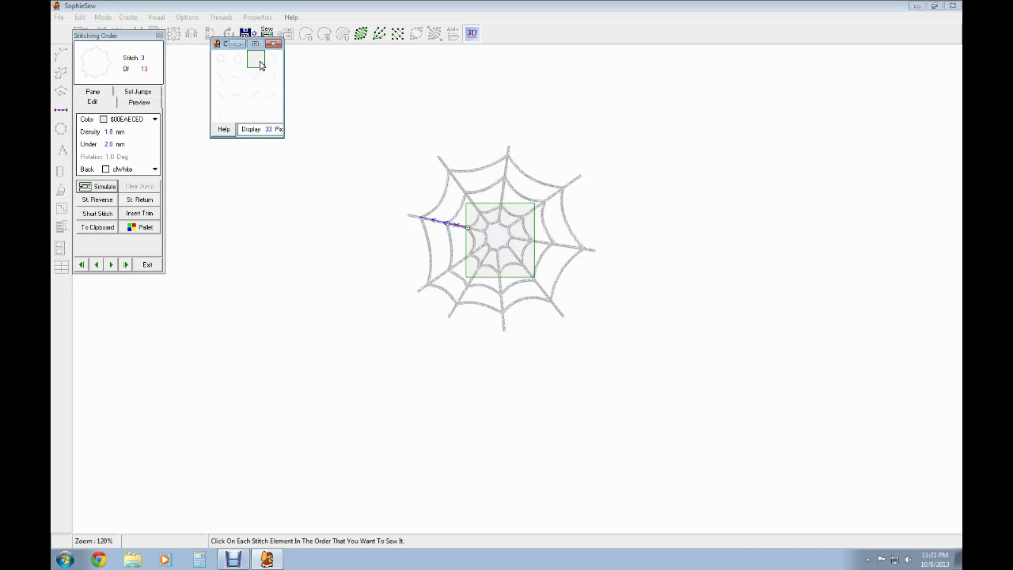
- Move the outermost ring up to second place in the stitching order, right after the innermost ring, and check the rings' sequence
click(276, 64)
click(226, 63)
click(237, 62)
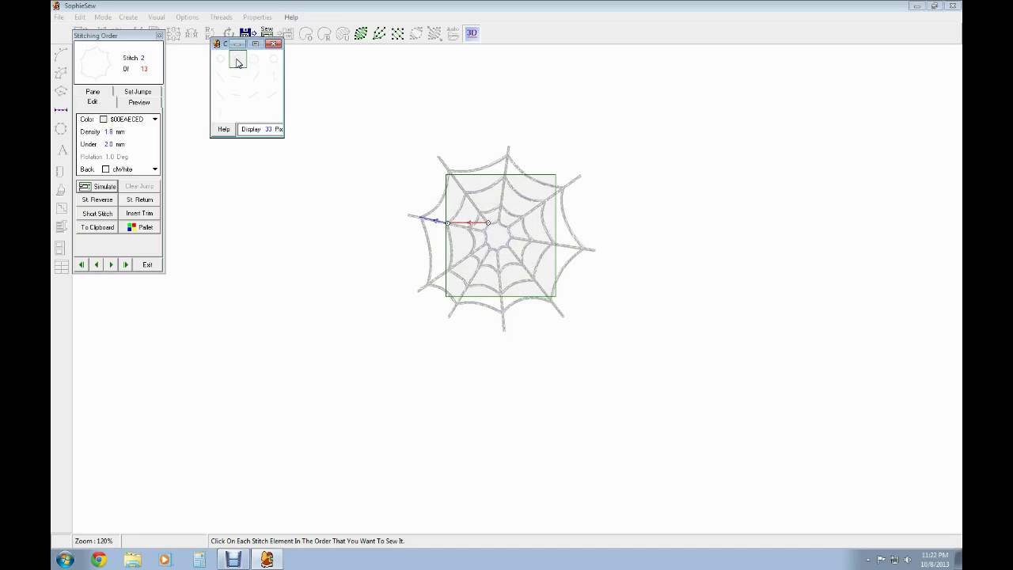
click(253, 62)
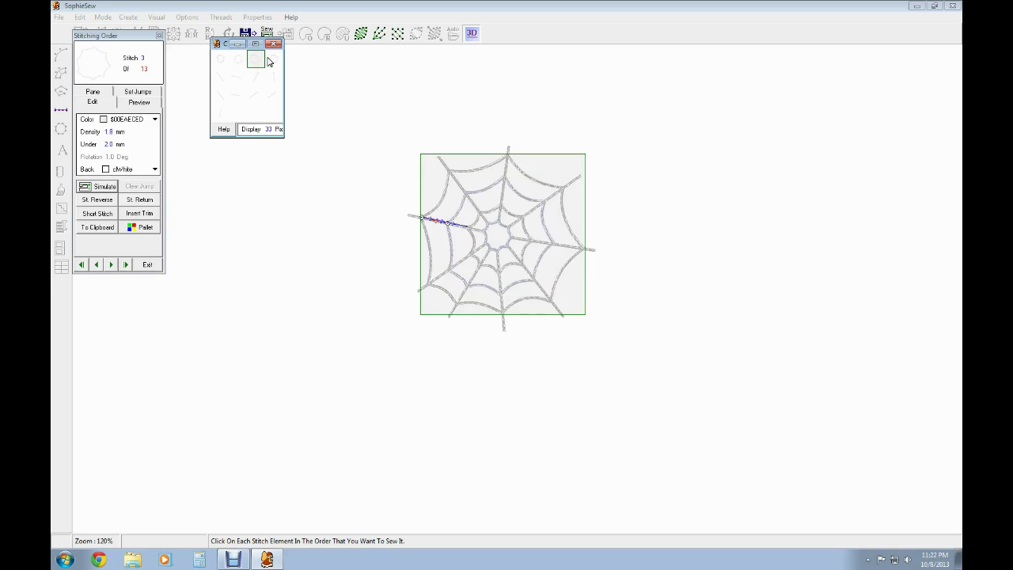
click(242, 63)
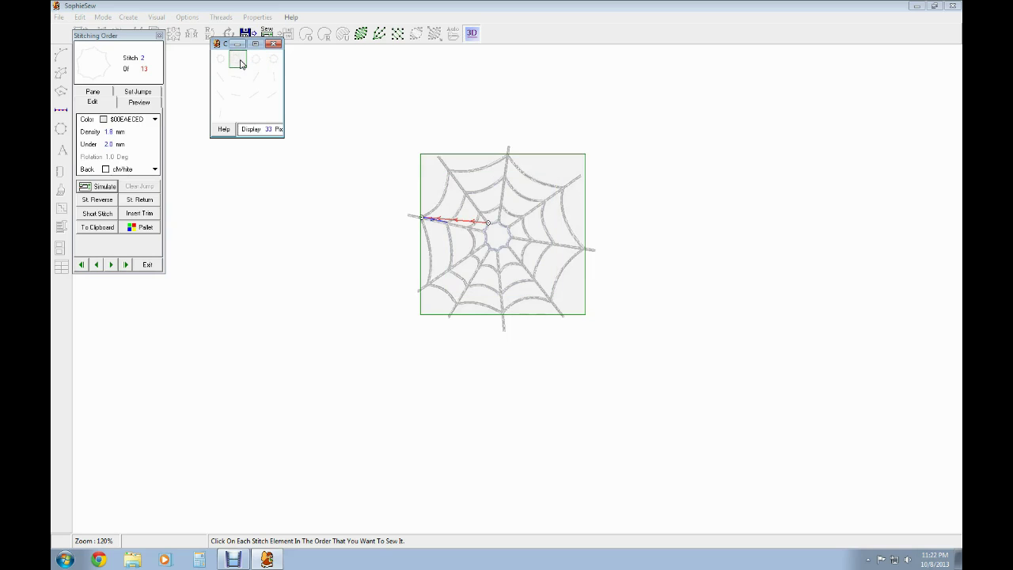
click(224, 62)
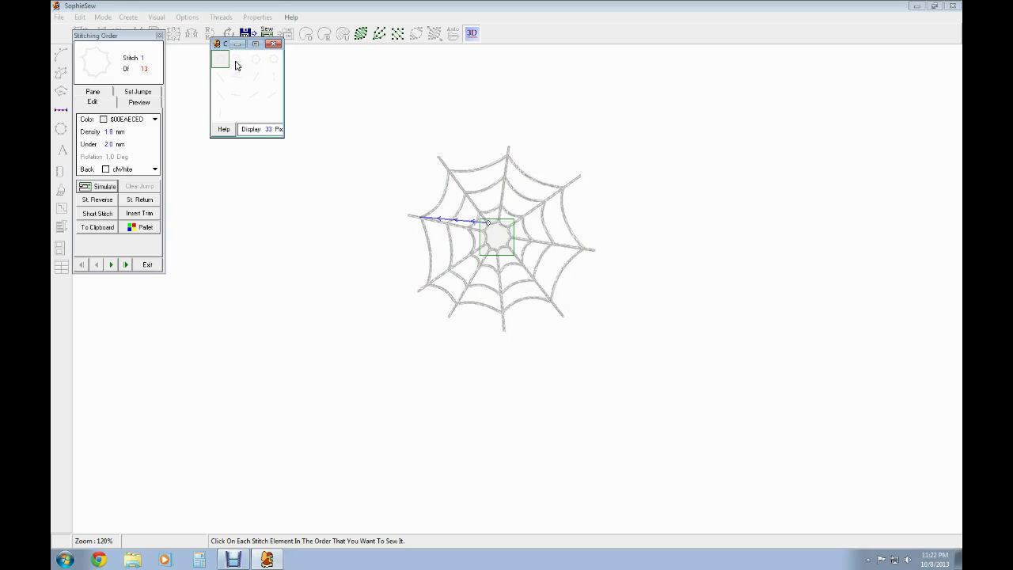
click(237, 64)
click(255, 62)
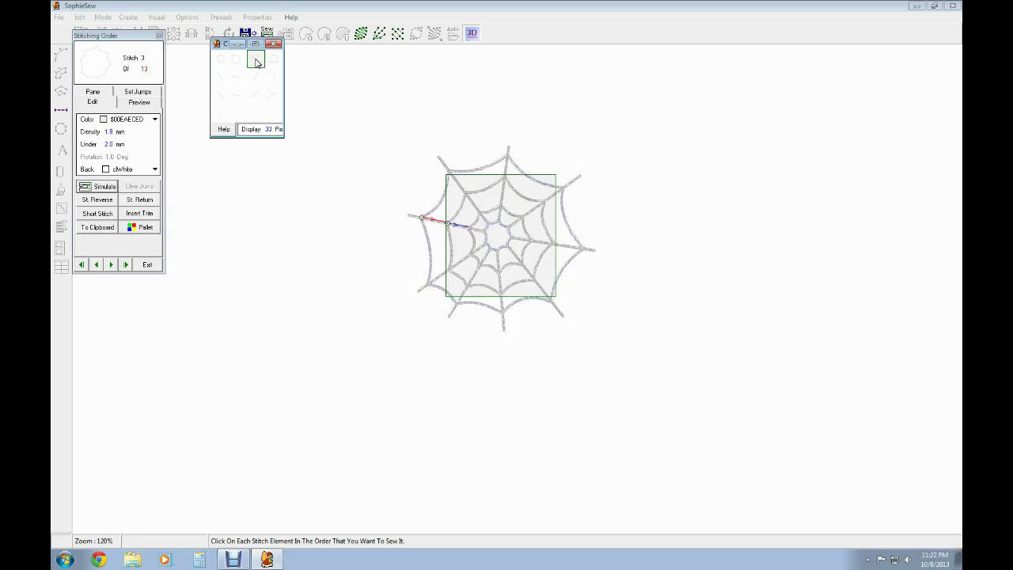
click(276, 62)
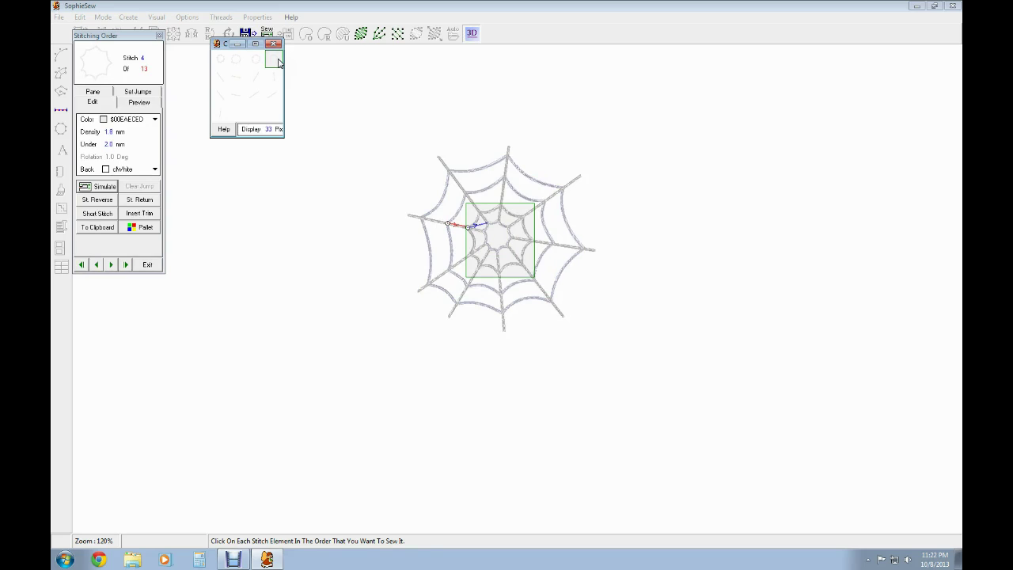
- Place the second ring from the centre third in the stitching order, ahead of the third ring, and check the four rings' jumps
click(255, 62)
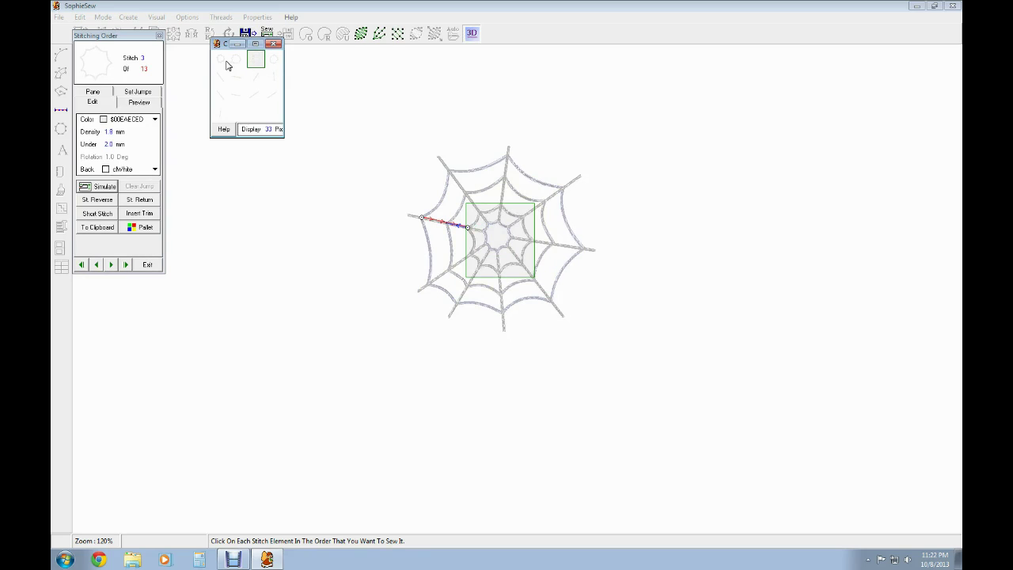
click(222, 62)
click(237, 63)
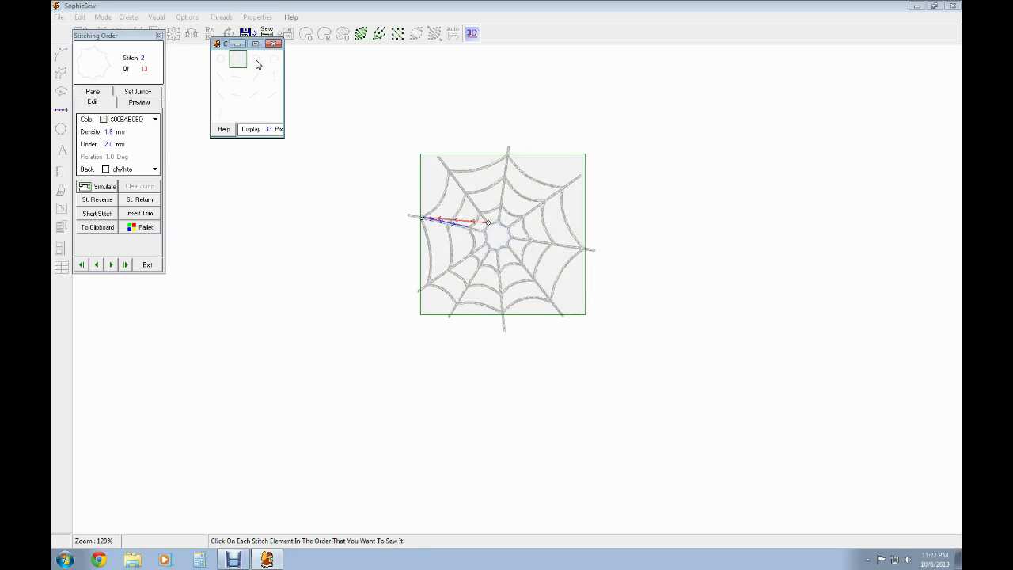
click(255, 62)
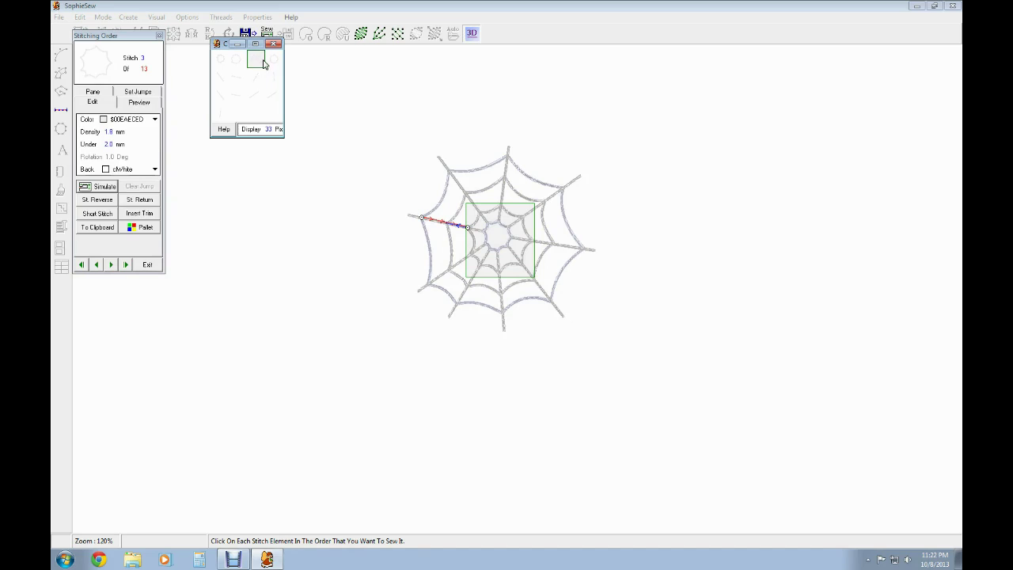
click(273, 62)
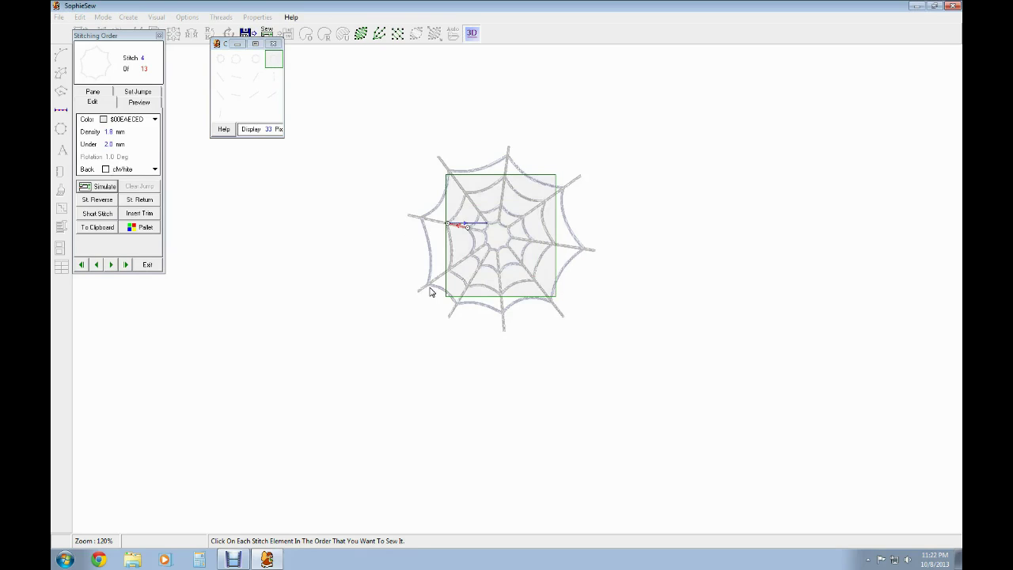
click(272, 102)
click(222, 61)
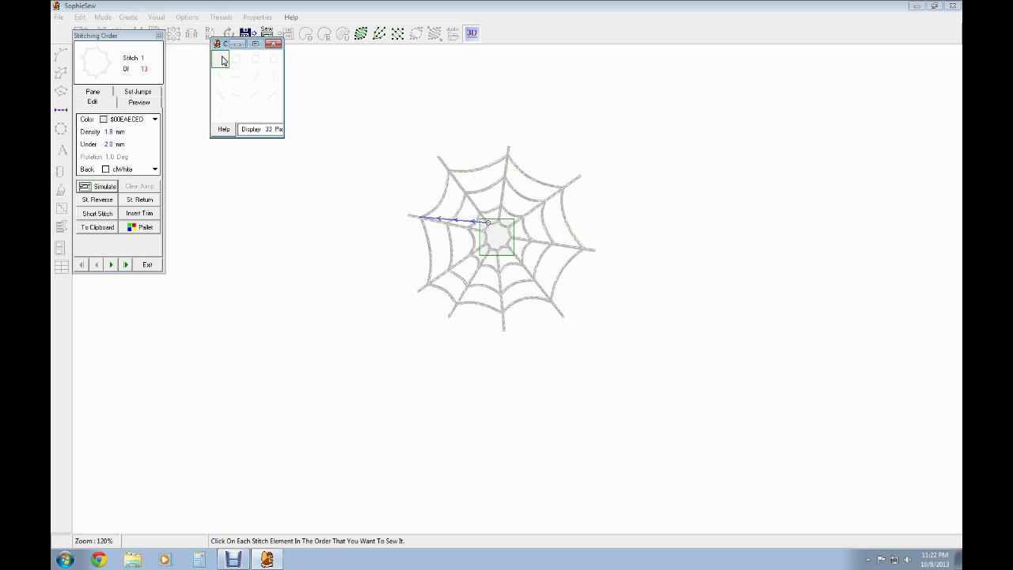
- Examine the jumps leading from the innermost ring to the outermost ring and on to the second ring from the centre
click(239, 62)
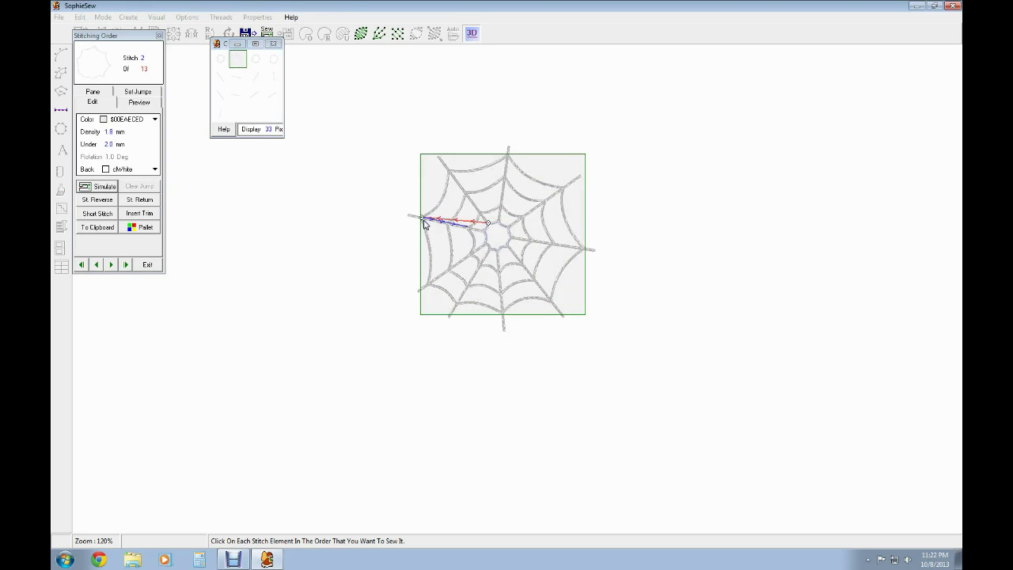
click(261, 90)
click(255, 60)
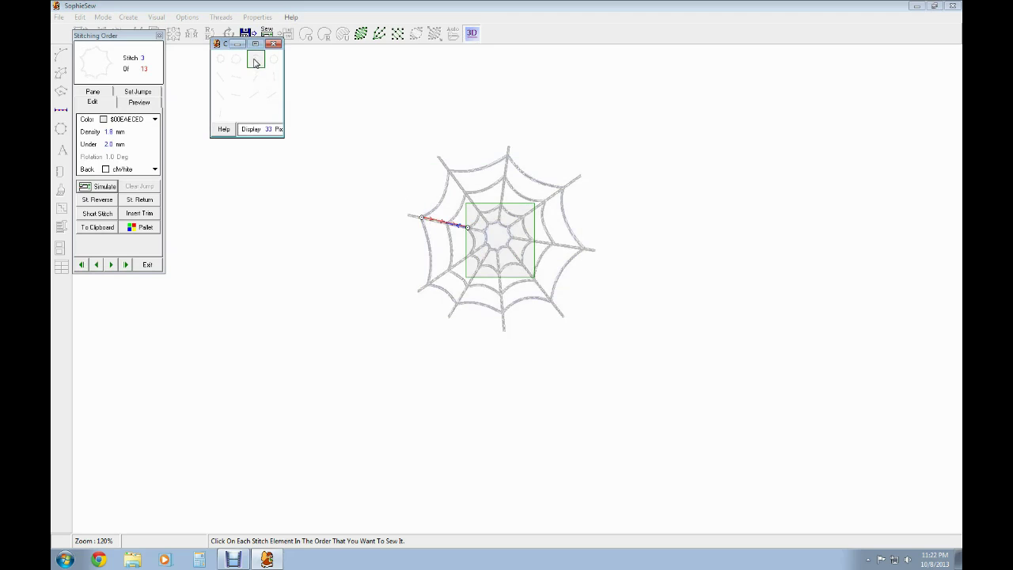
scroll(475, 233, up, 6)
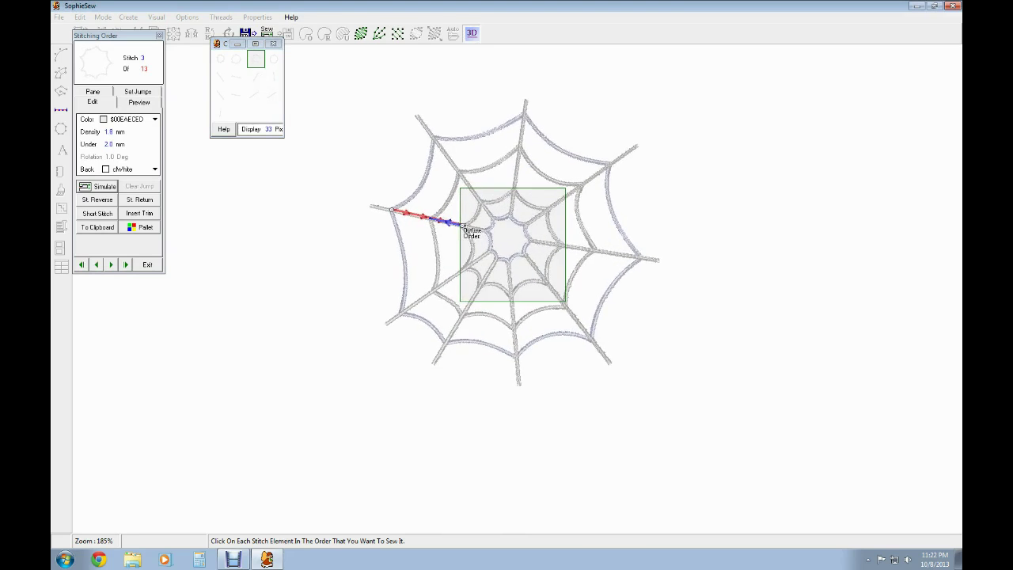
scroll(464, 227, up, 3)
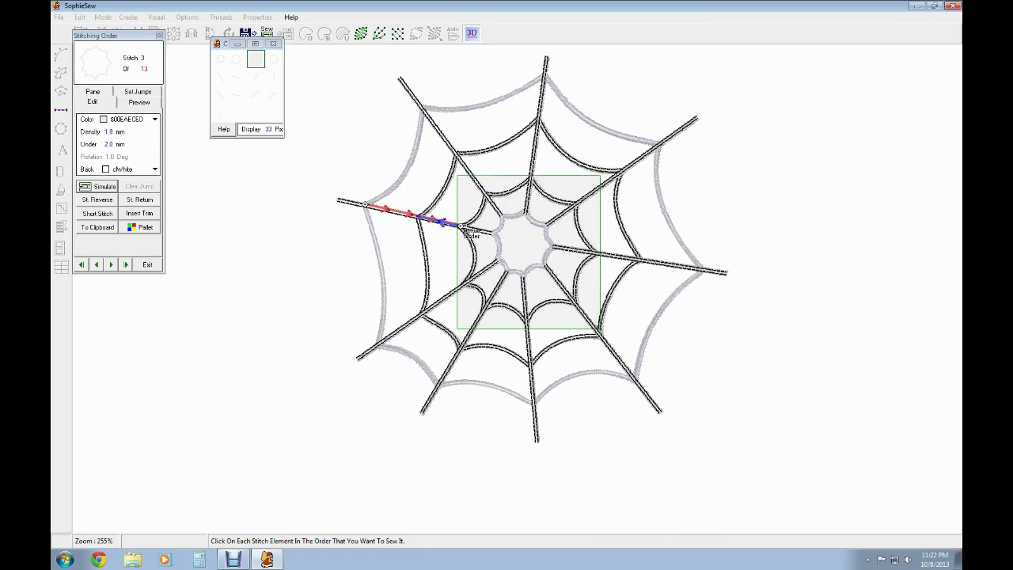
scroll(463, 227, up, 5)
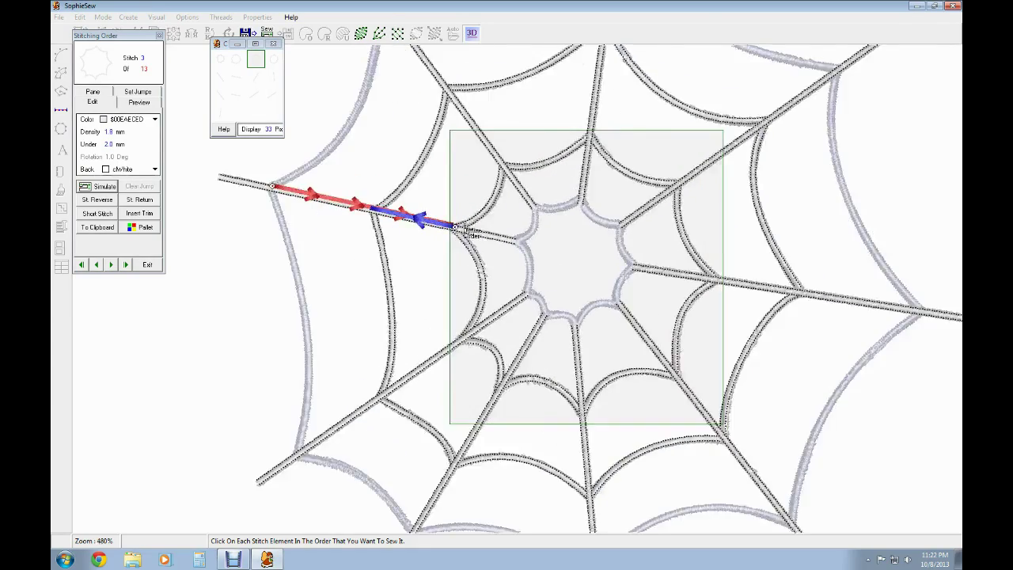
scroll(428, 232, up, 2)
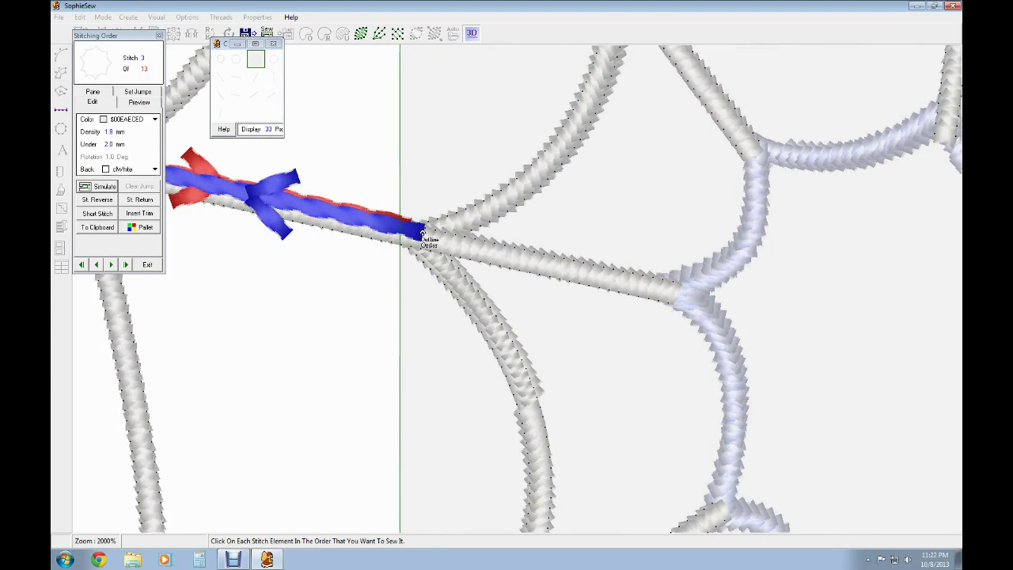
- Compare the jumps of the second and third rings from the centre up close, including the third ring's jump to the first spoke
click(423, 235)
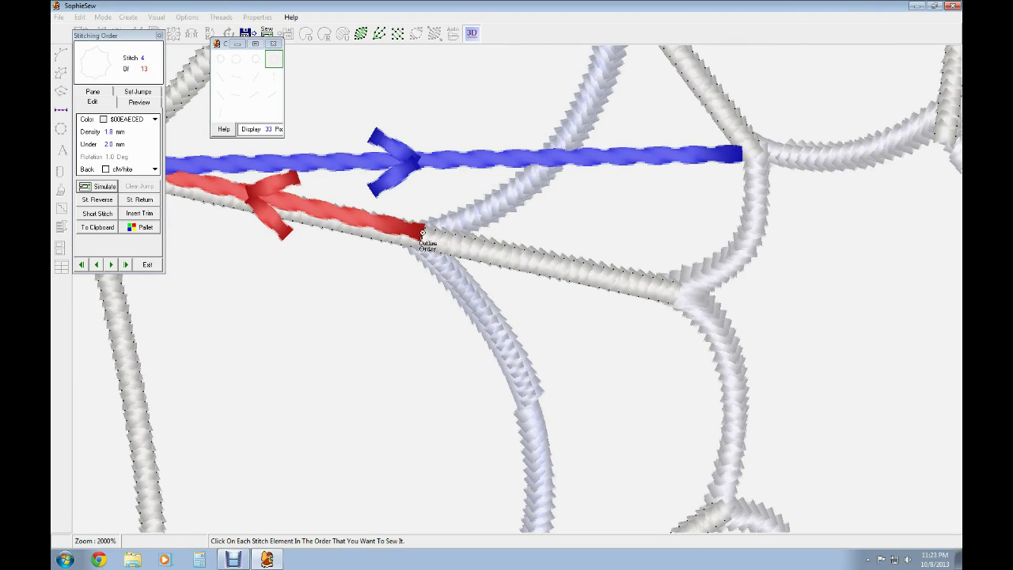
click(277, 79)
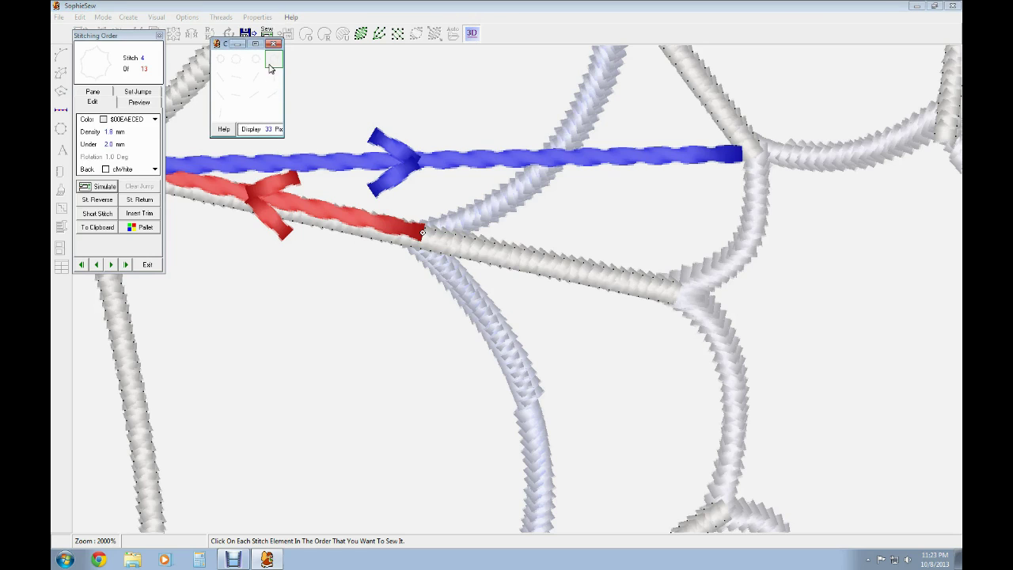
click(256, 63)
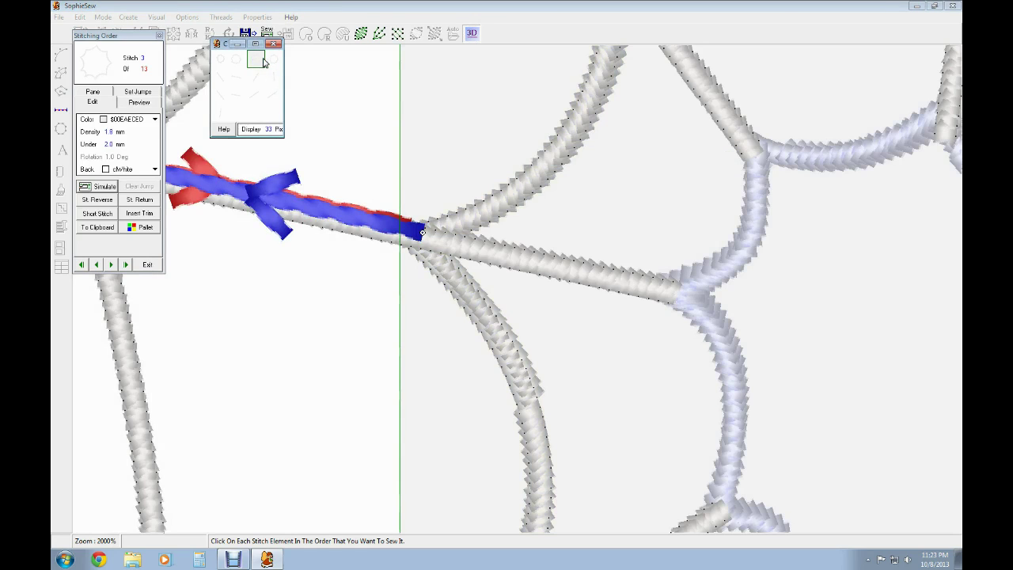
click(273, 60)
scroll(350, 196, down, 2)
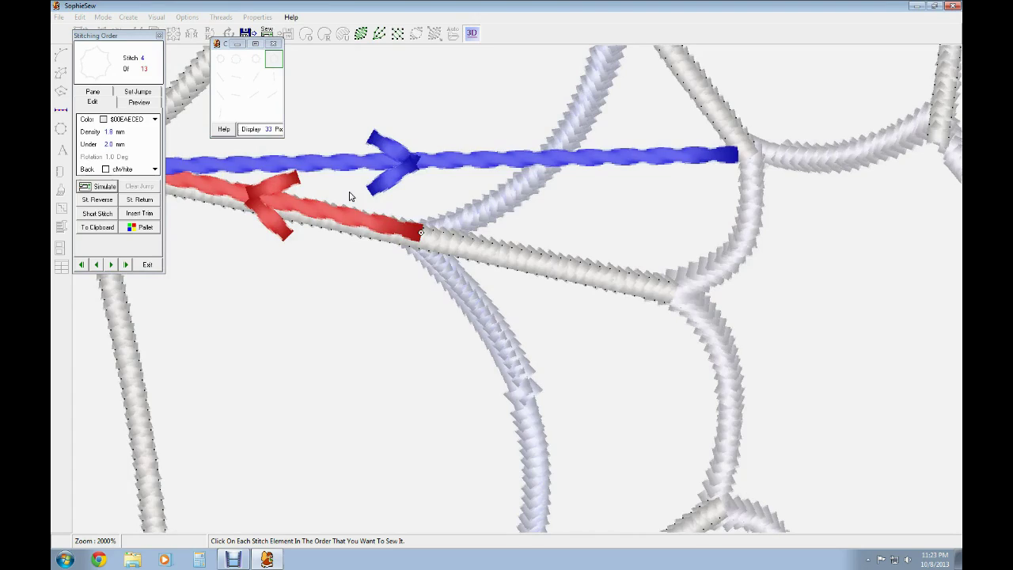
scroll(349, 196, down, 10)
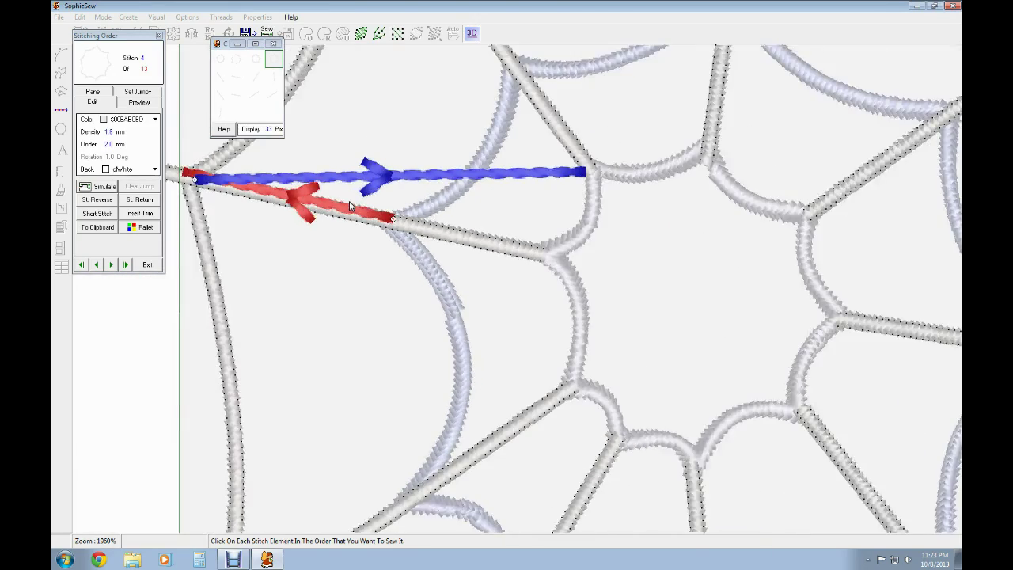
scroll(382, 221, up, 7)
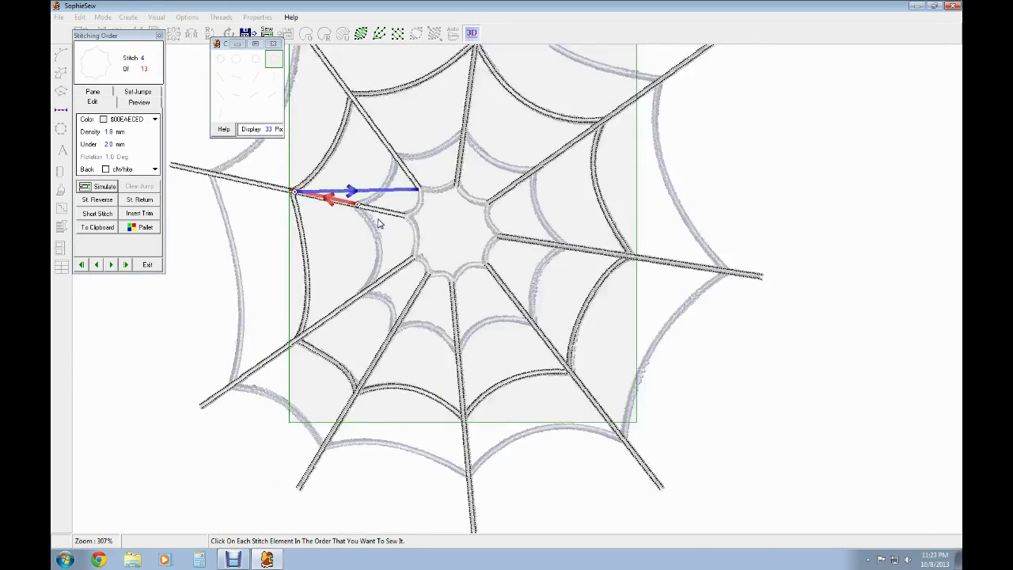
scroll(387, 218, up, 4)
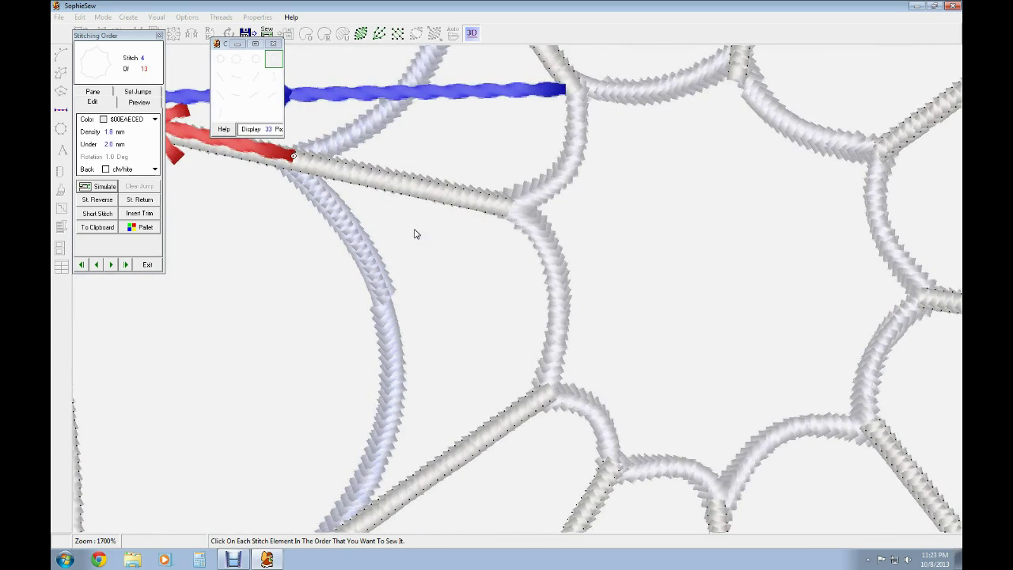
scroll(448, 252, up, 1)
scroll(448, 253, down, 5)
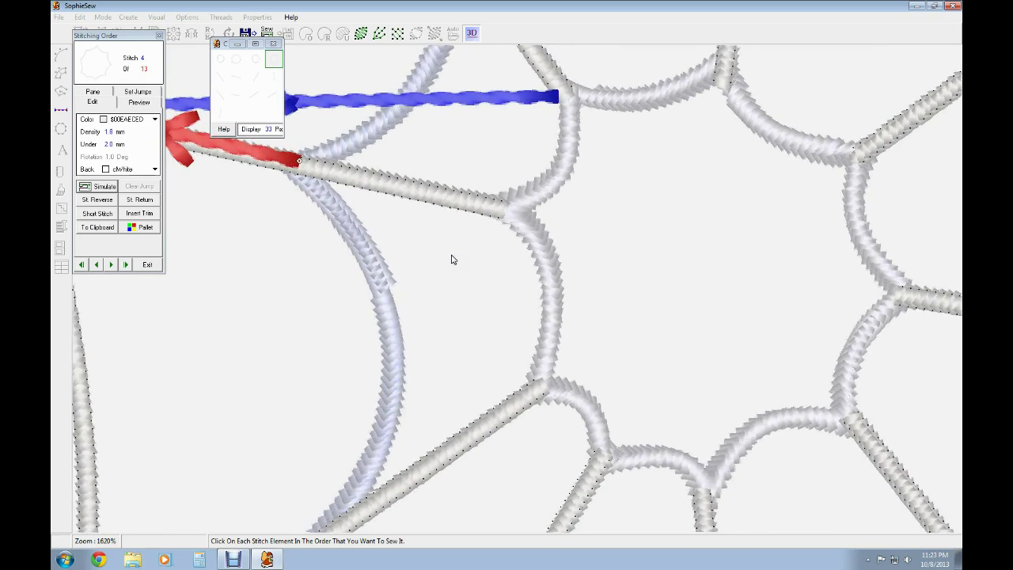
scroll(451, 266, down, 3)
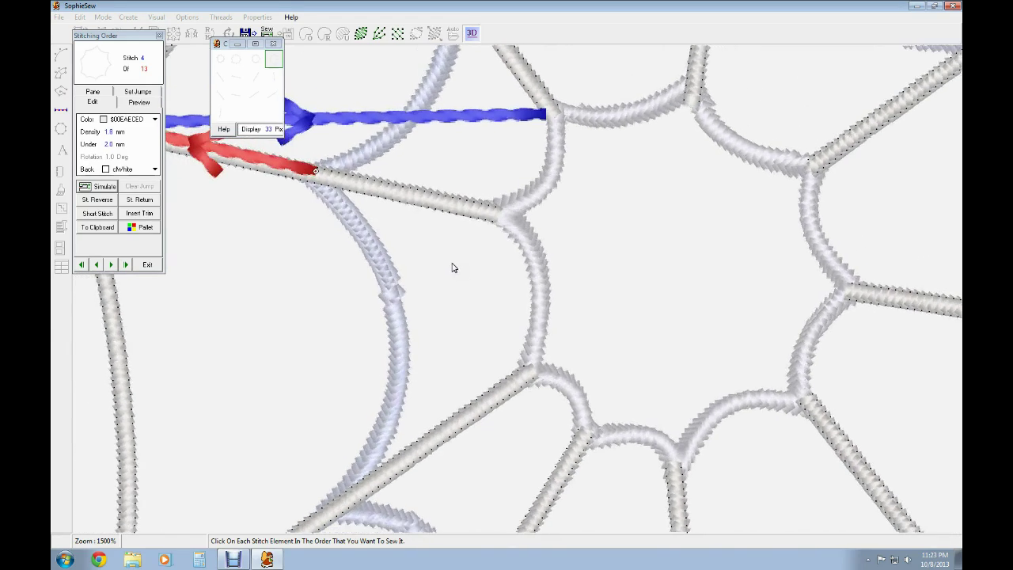
click(259, 59)
scroll(347, 226, down, 1)
scroll(349, 227, down, 8)
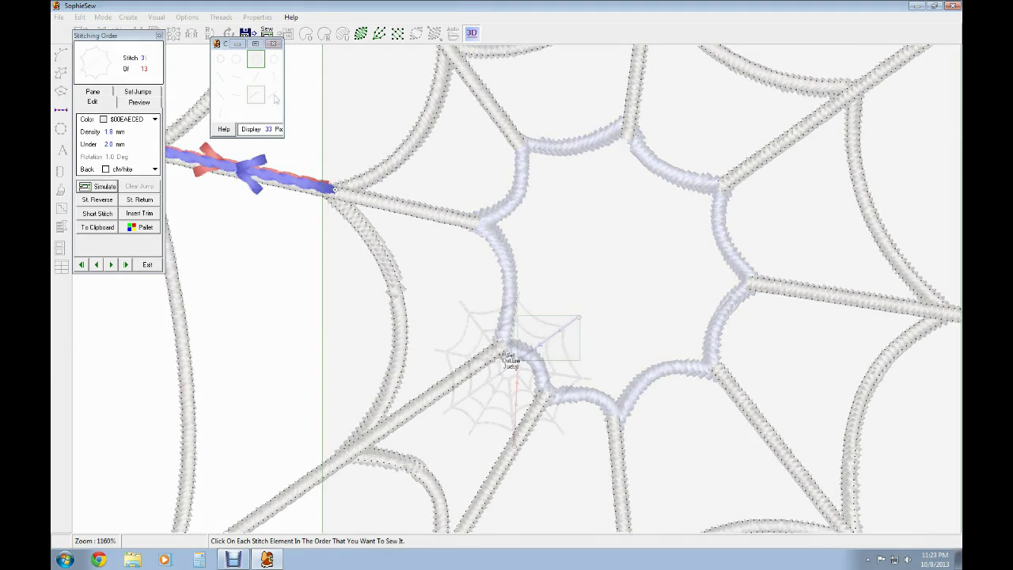
- Check the last two spokes in the stitching order and play the sewing simulation at 163 stitches per second
click(274, 96)
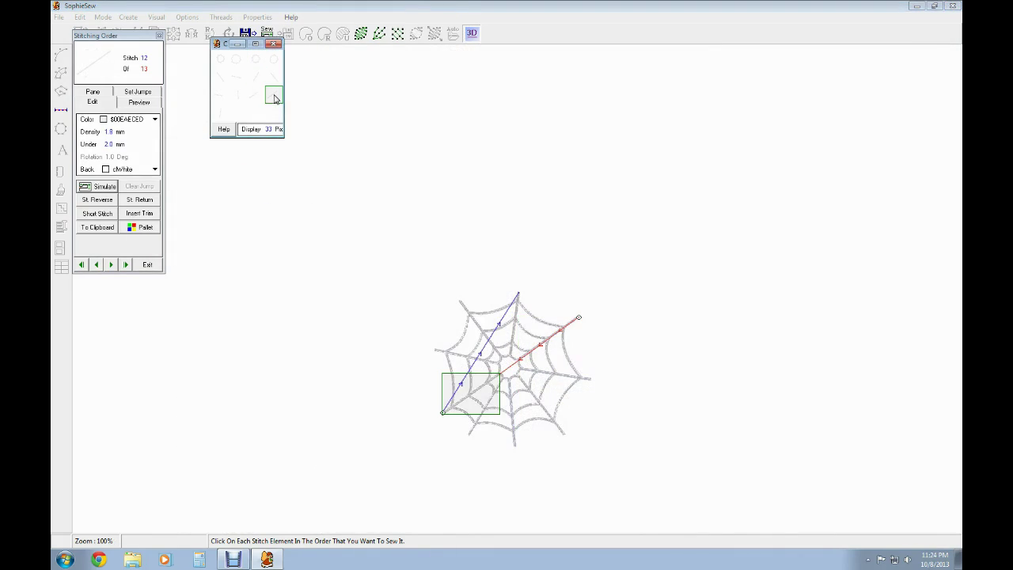
click(221, 117)
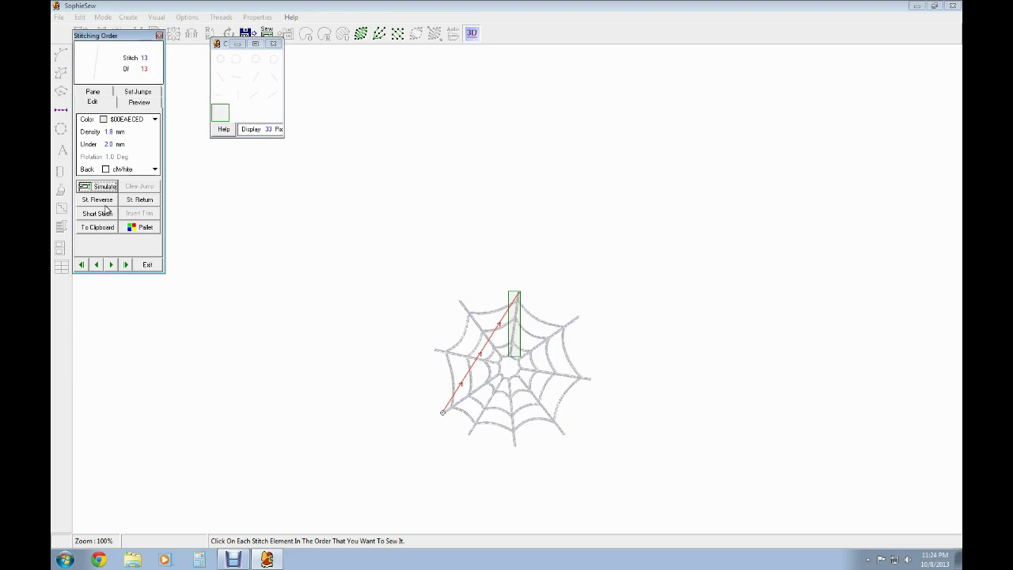
click(89, 187)
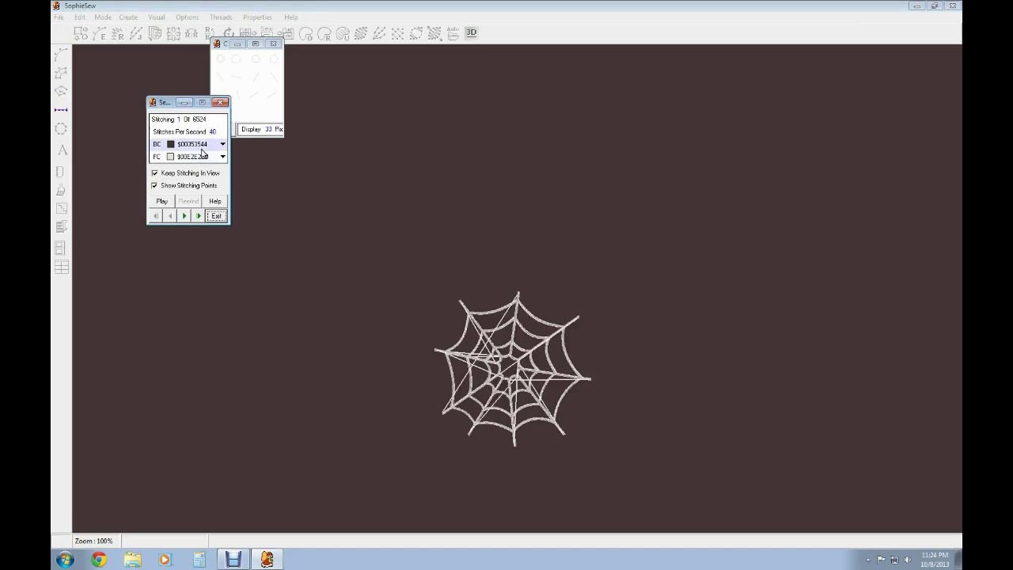
drag(203, 136, 210, 135)
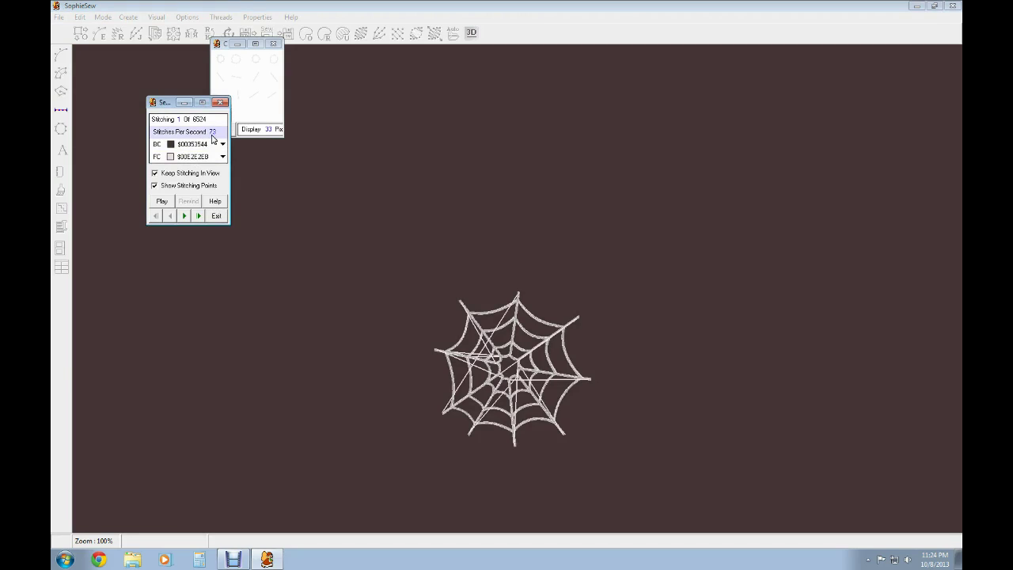
scroll(212, 135, up, 4)
scroll(214, 140, up, 3)
click(162, 201)
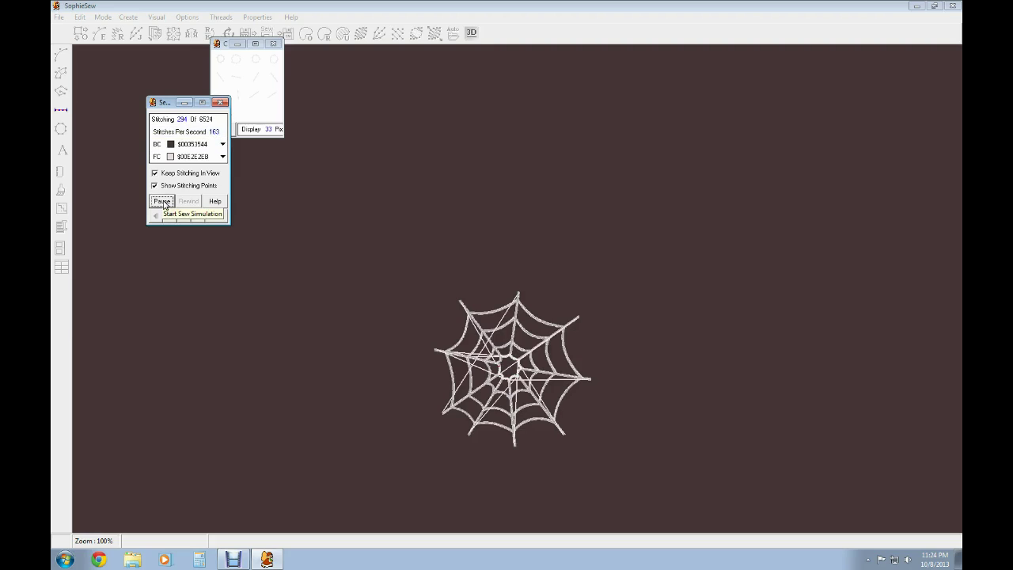
click(277, 298)
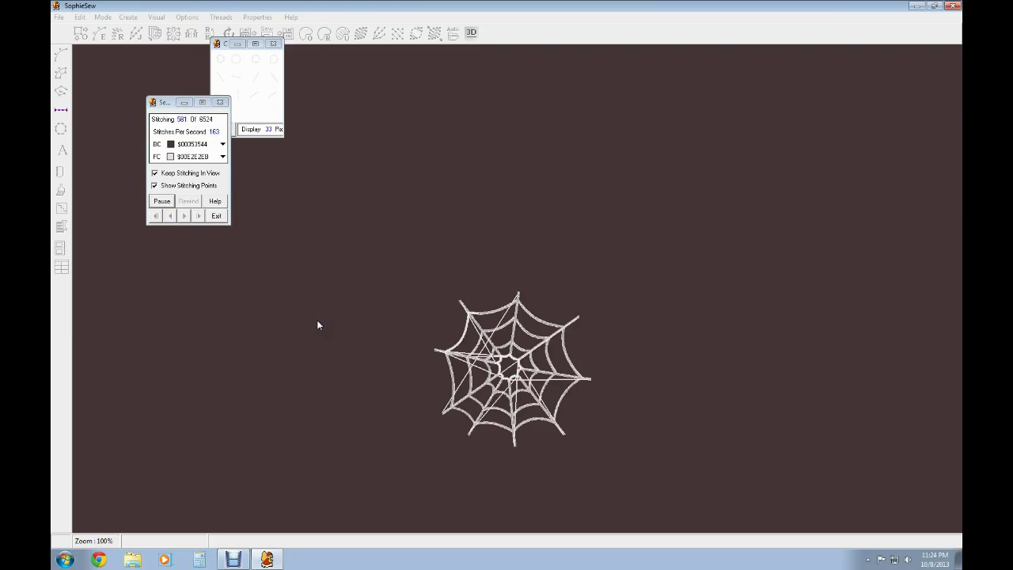
click(194, 208)
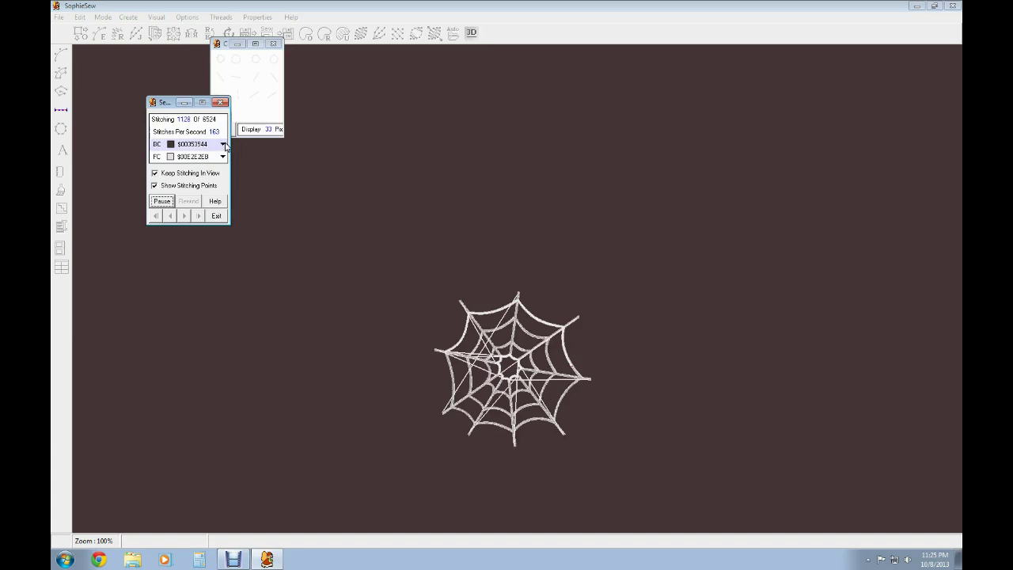
- Set the sewing simulation's background colour to 1137 Orange from the Madeira - Rayon catalog
click(223, 144)
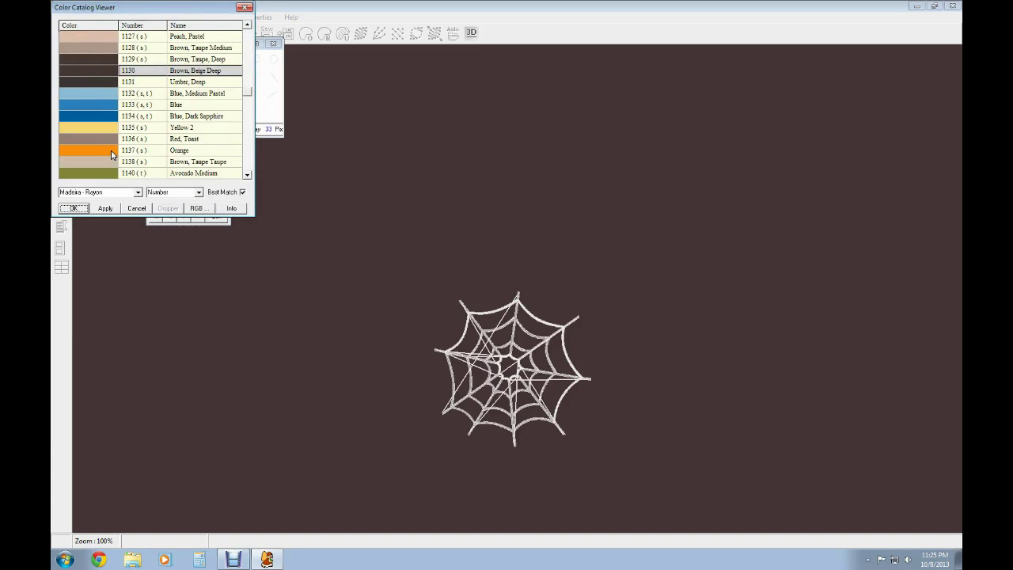
click(110, 153)
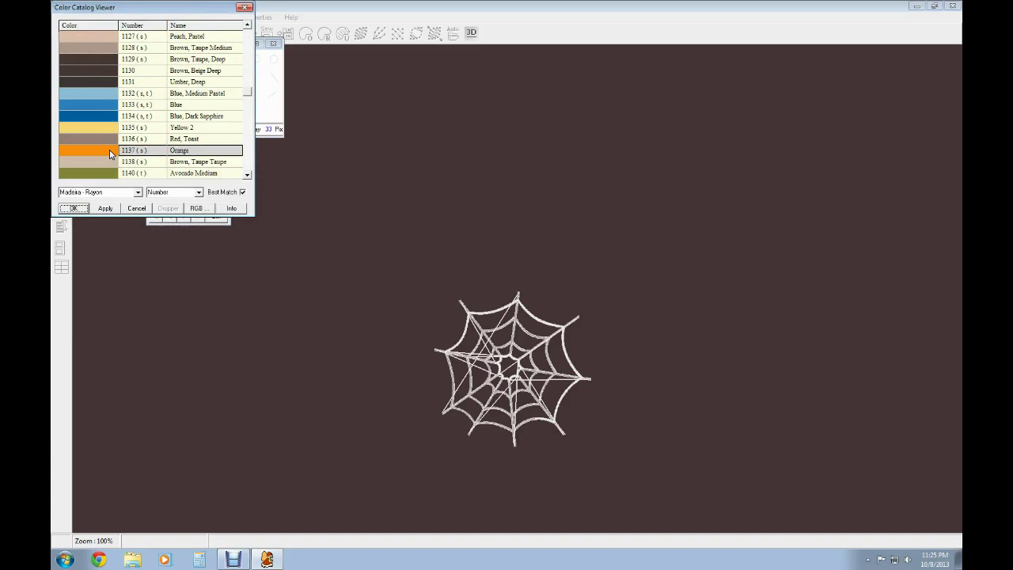
click(105, 208)
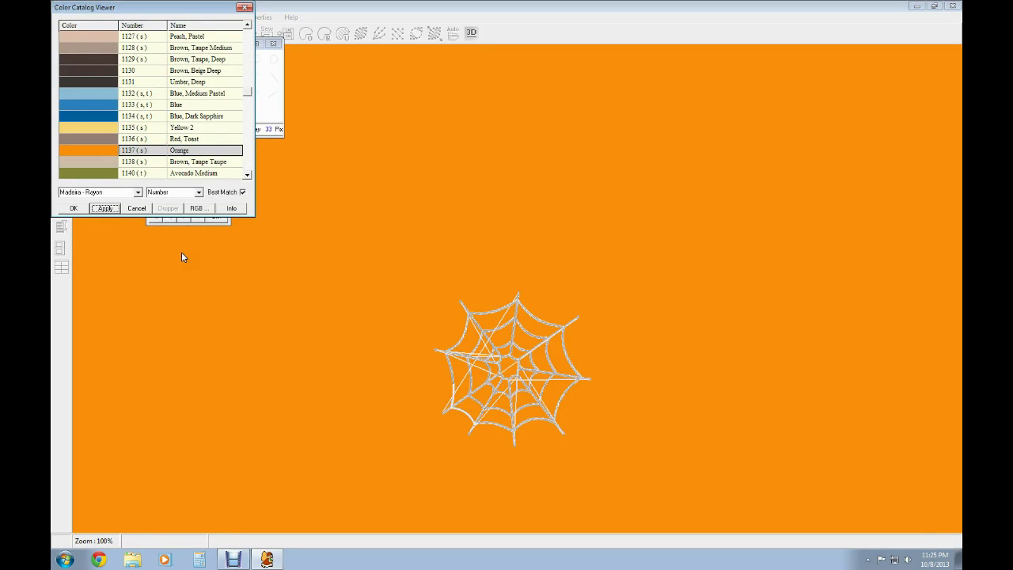
click(73, 209)
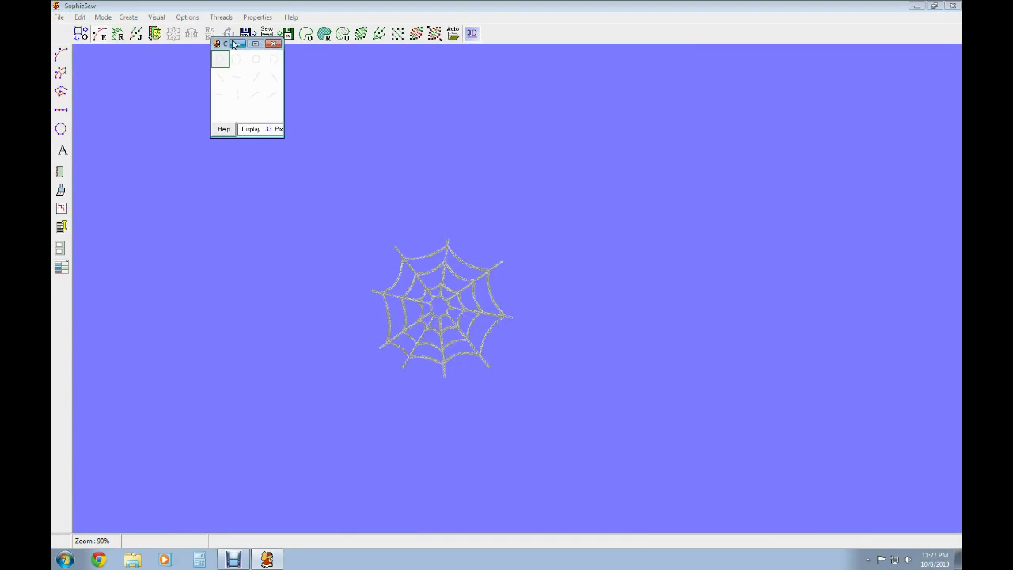
- Start exporting the design as Tajima DST and open the F: drive folder Embroidery > exports from sophie > Spider web > export
click(237, 44)
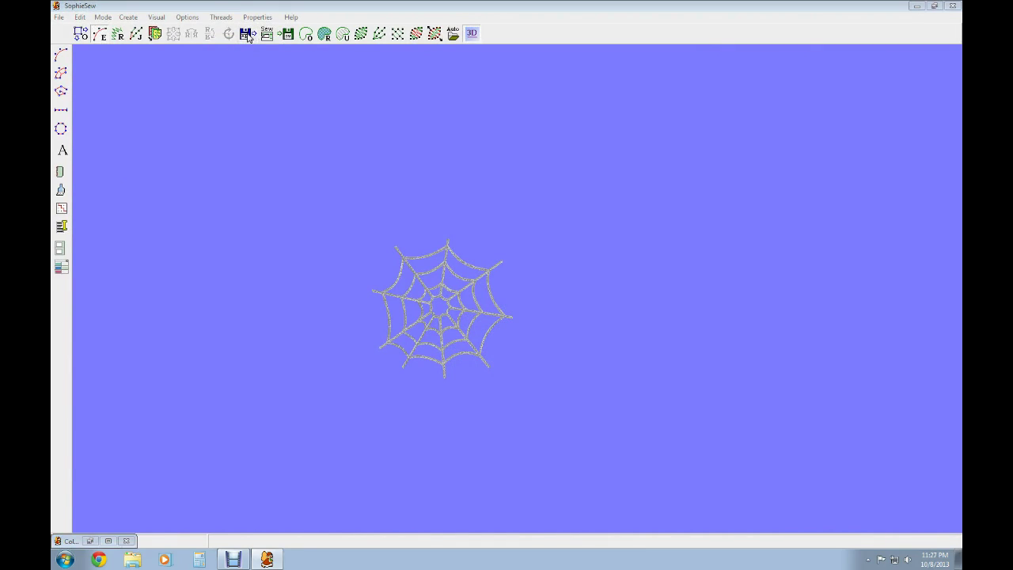
click(247, 36)
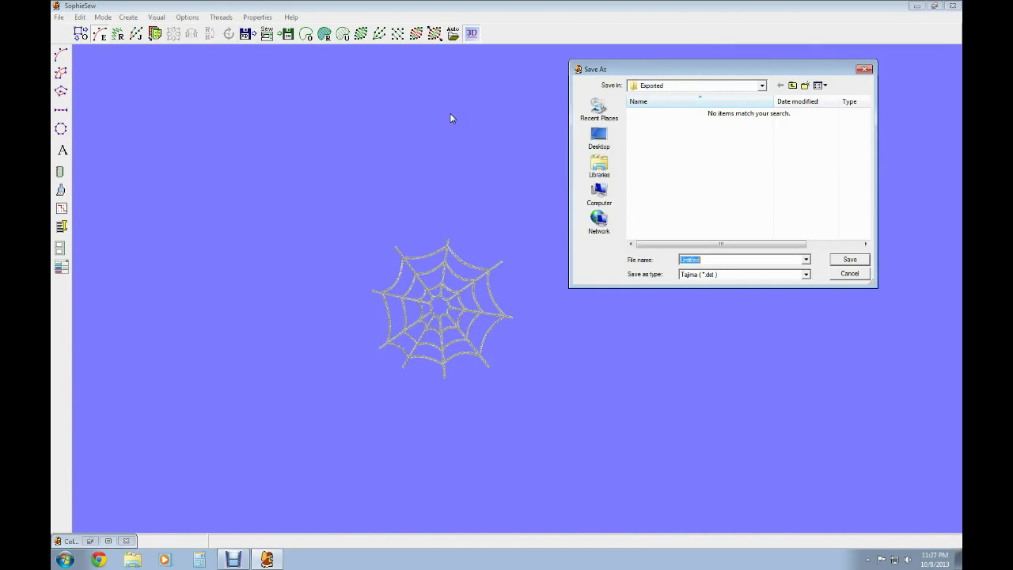
click(738, 259)
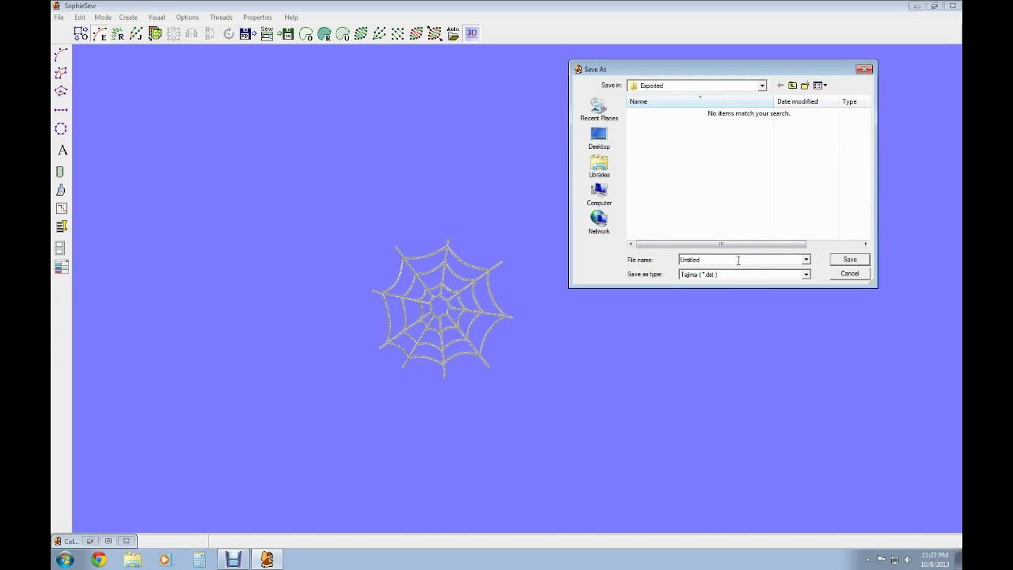
click(607, 190)
double_click(715, 186)
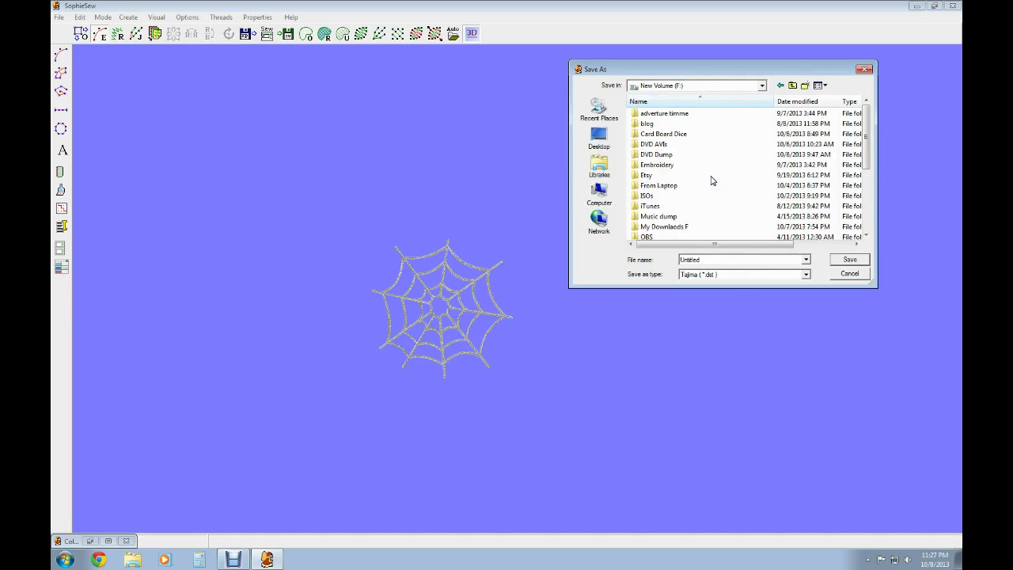
double_click(701, 174)
double_click(669, 136)
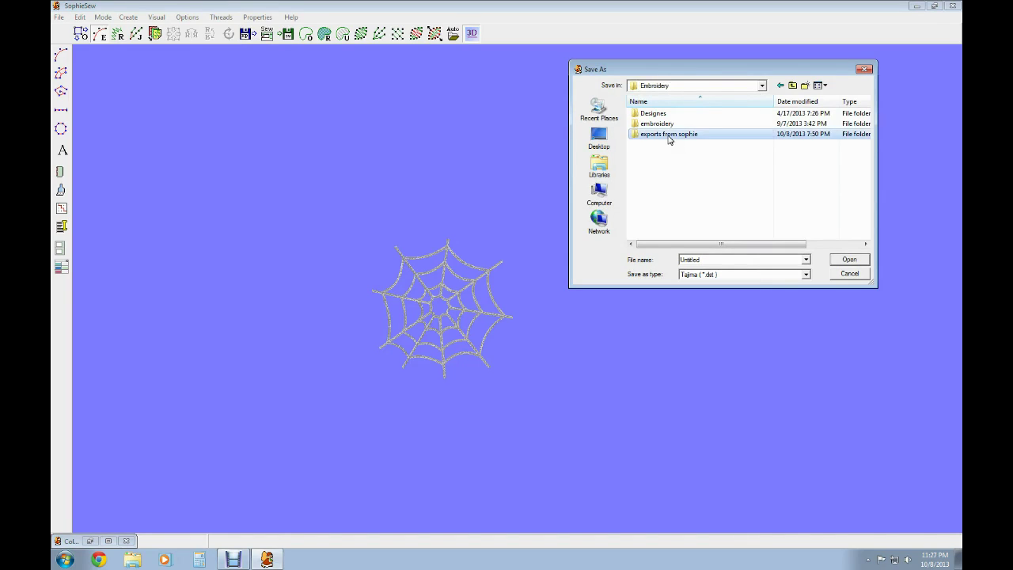
double_click(669, 126)
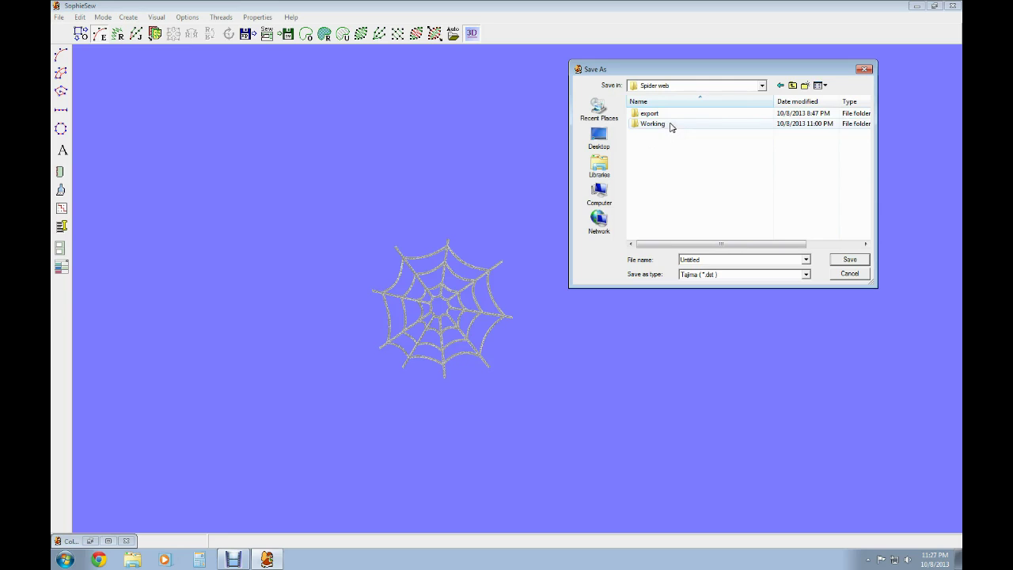
double_click(670, 116)
- Reuse the name of the existing spider web.dst, extend it to "spider web2", and save the Tajima DST export
click(671, 119)
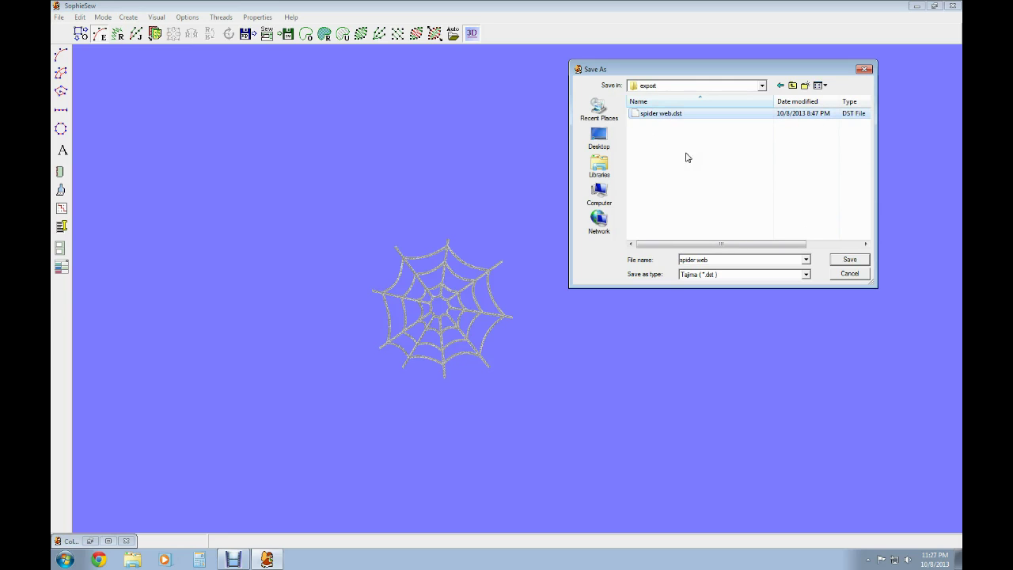
click(720, 262)
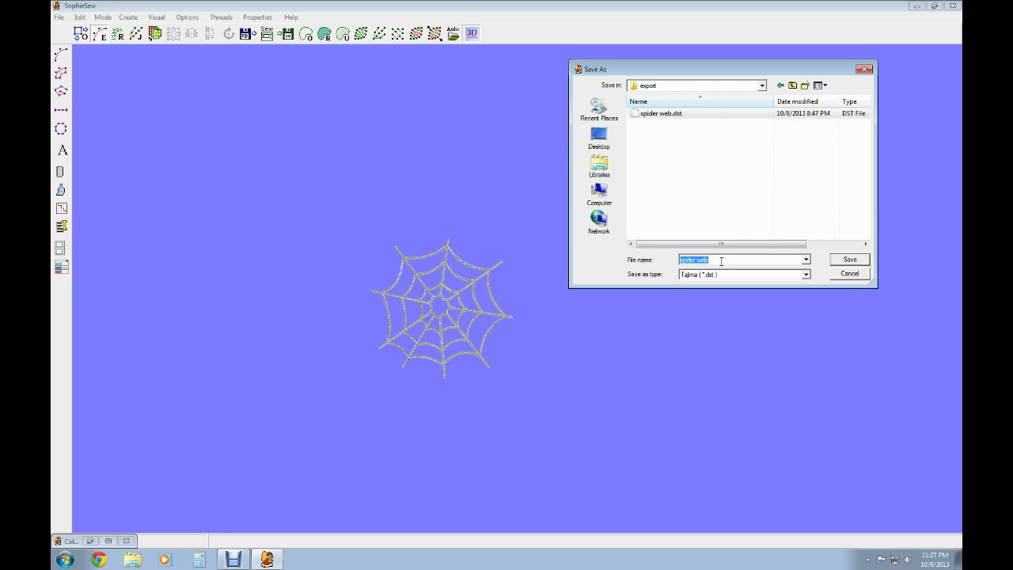
click(723, 259)
text(2)
click(851, 259)
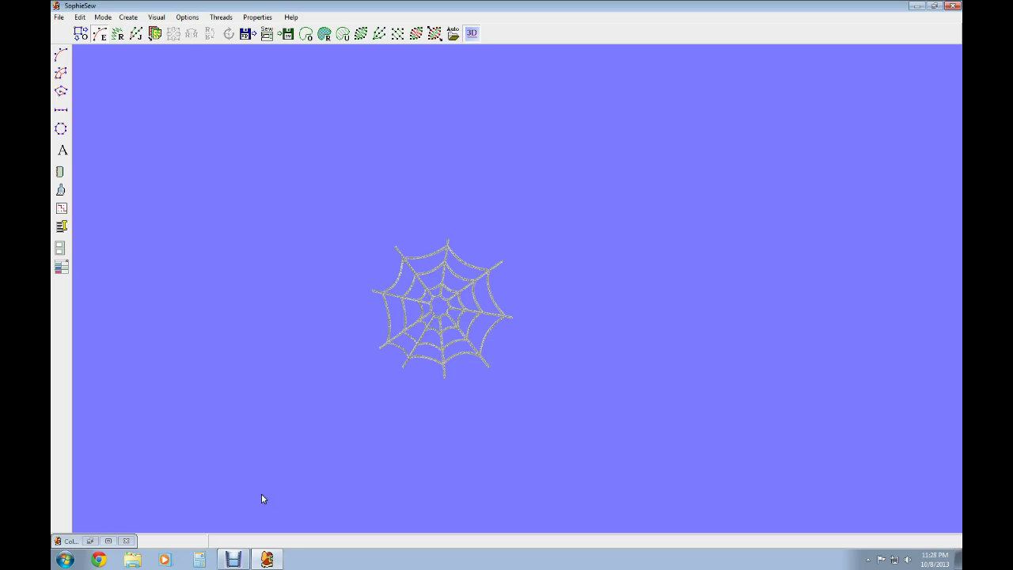
- In Windows Explorer, locate spider web2.dst in F: Embroidery > exports from sophie > Spider web > export, and close the window
click(133, 560)
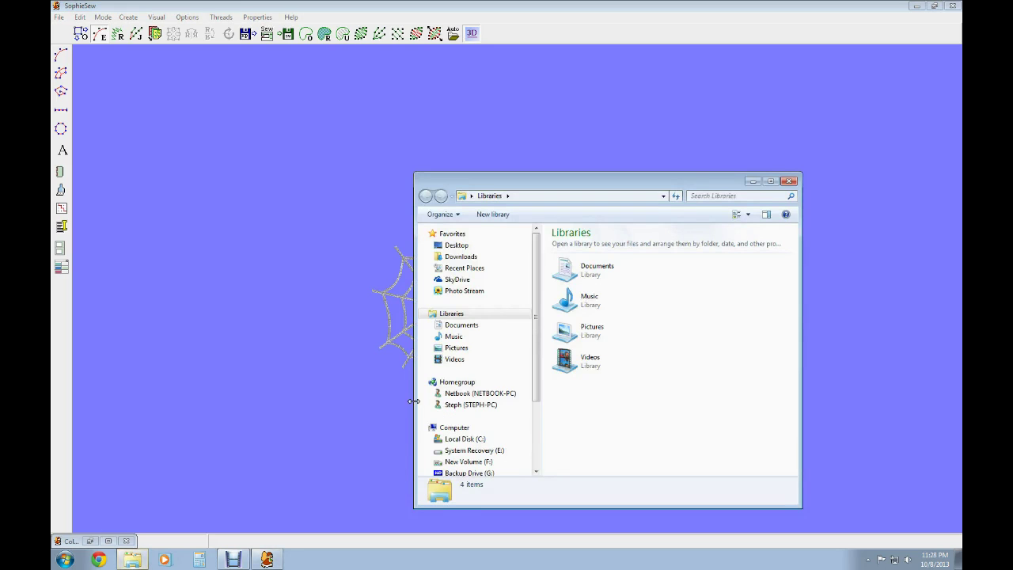
click(475, 462)
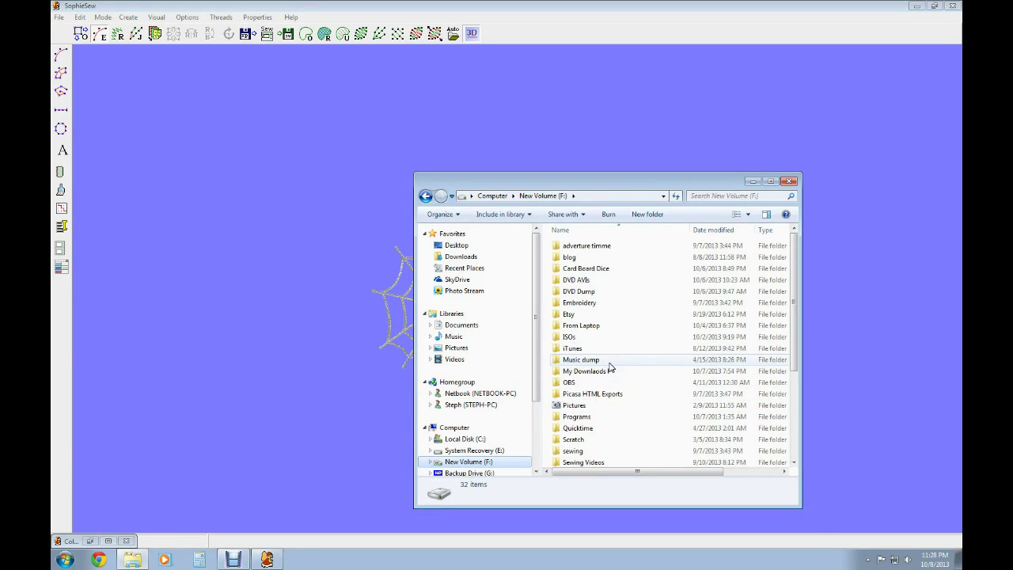
double_click(605, 303)
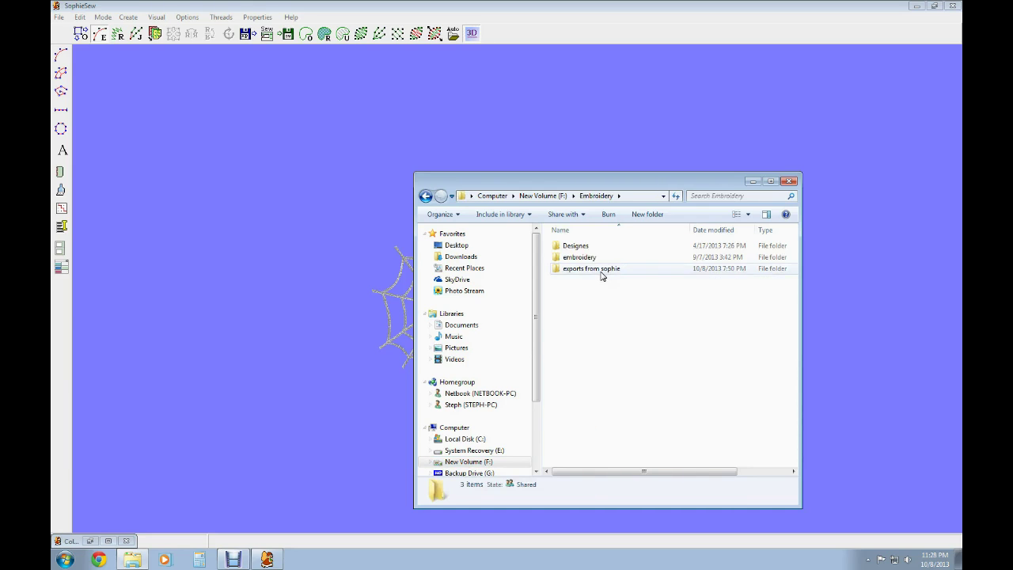
double_click(600, 270)
double_click(594, 246)
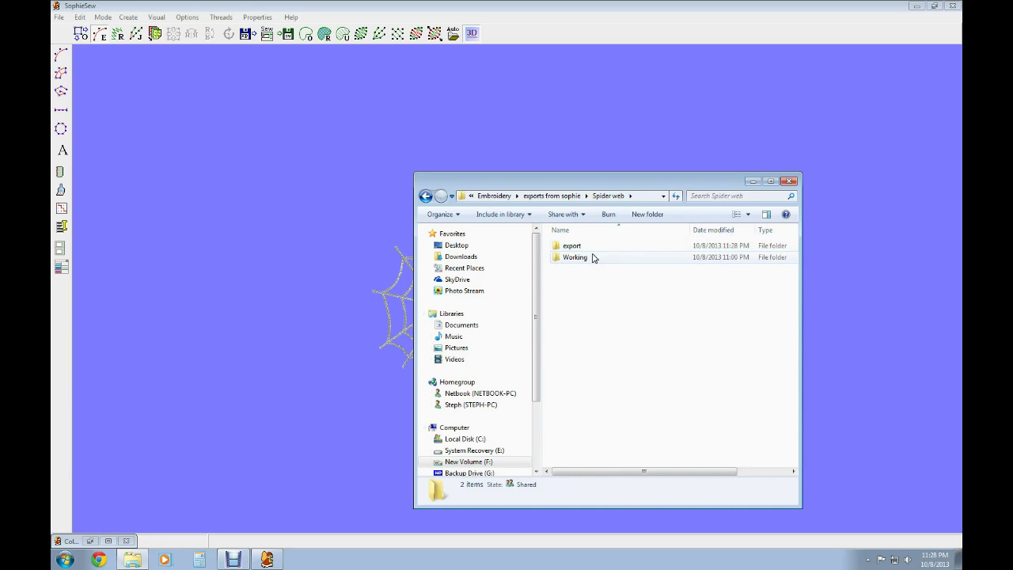
double_click(590, 247)
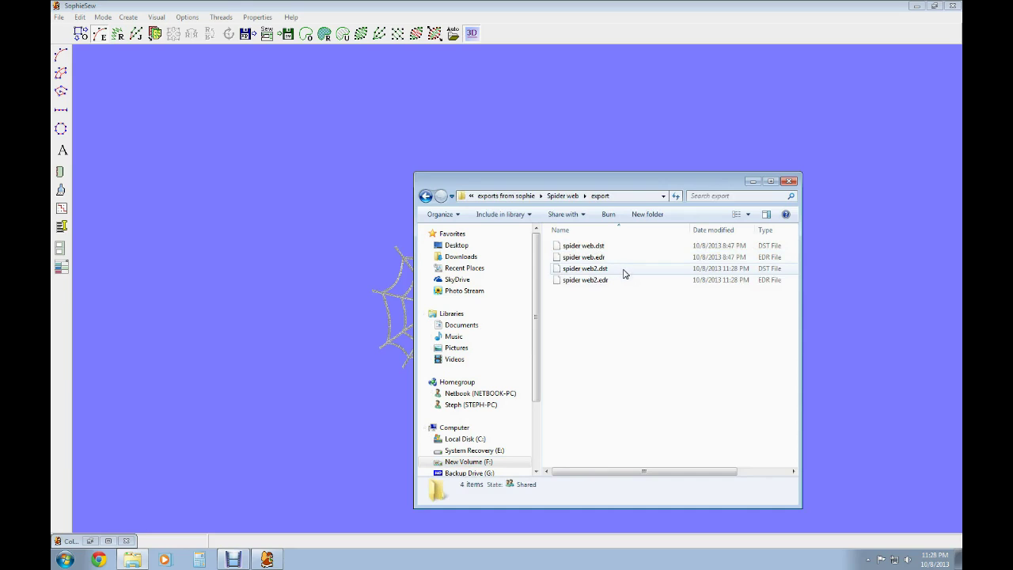
click(624, 270)
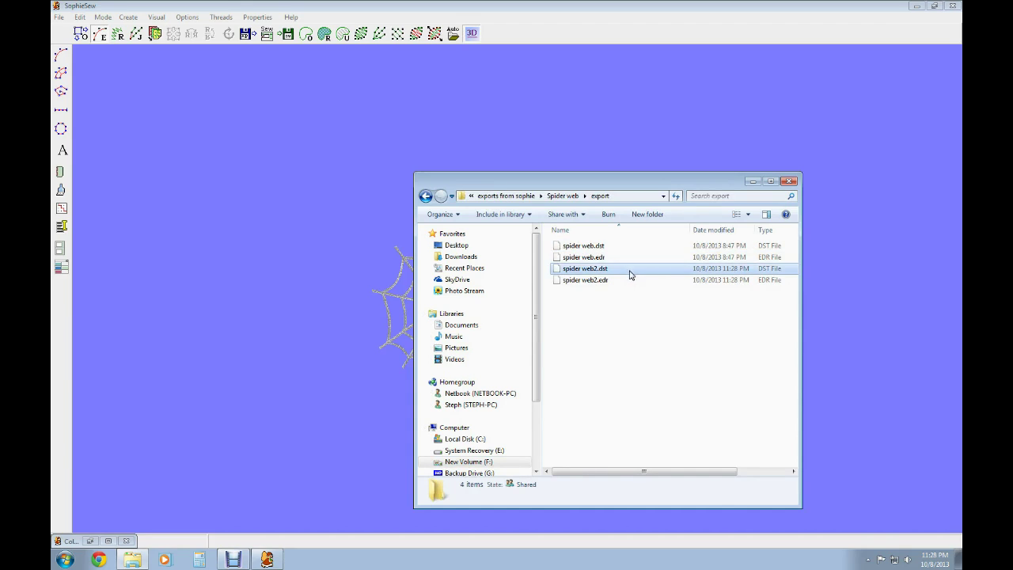
click(790, 181)
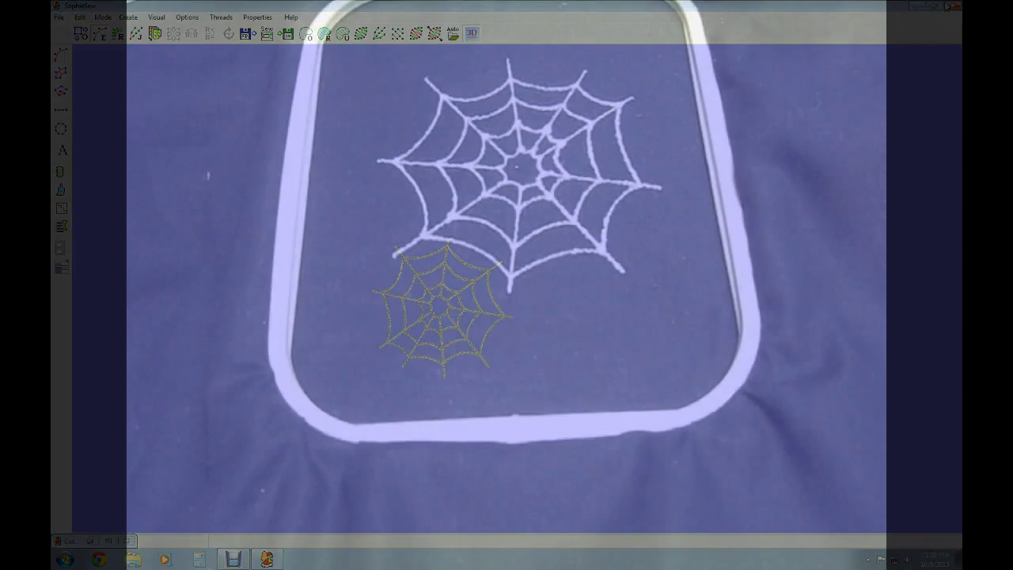